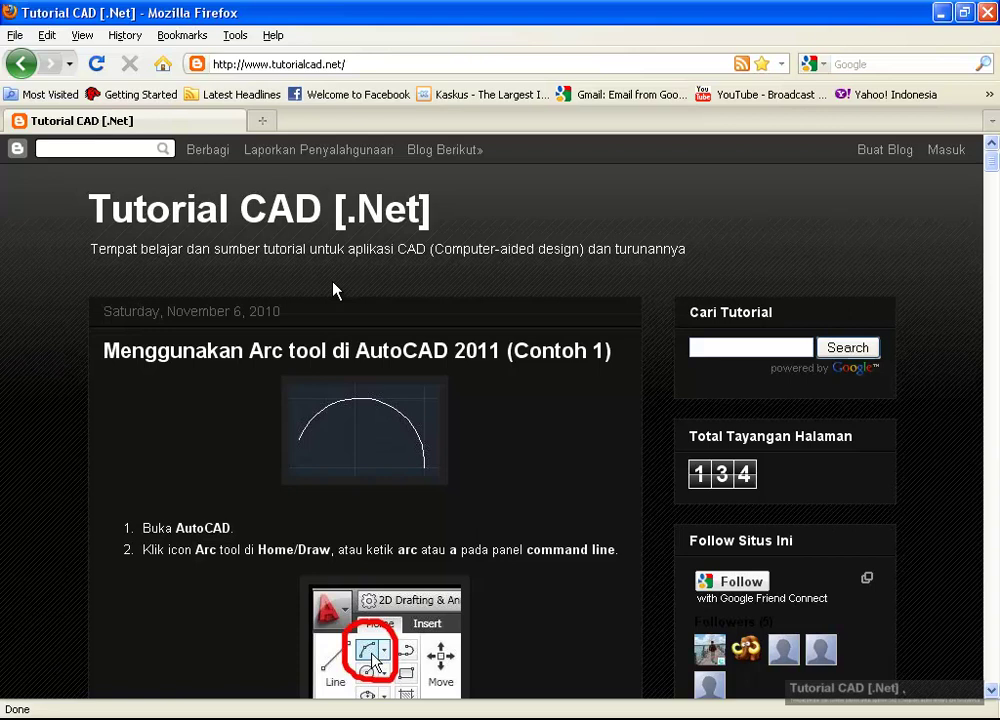
# - Switch from the blog page to SolidWorks showing the finished Angle-Bracket part
pyautogui.hotkey('alt', 'Tab')
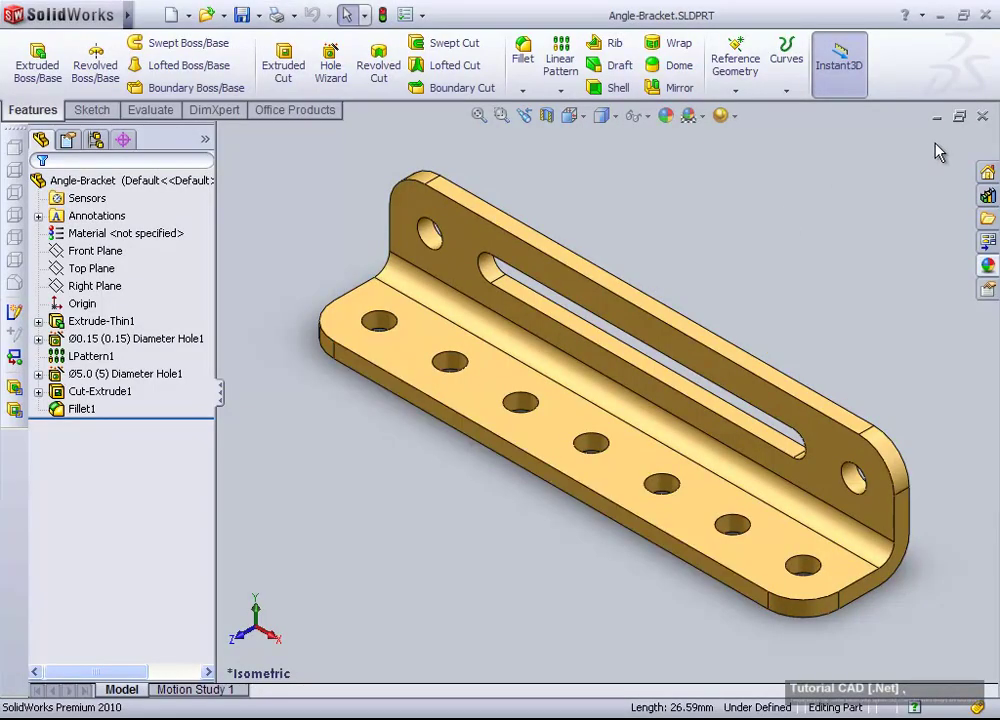
# - Close Angle-Bracket and start a new blank part, Part5, with an extruded base feature
pyautogui.click(983, 117)
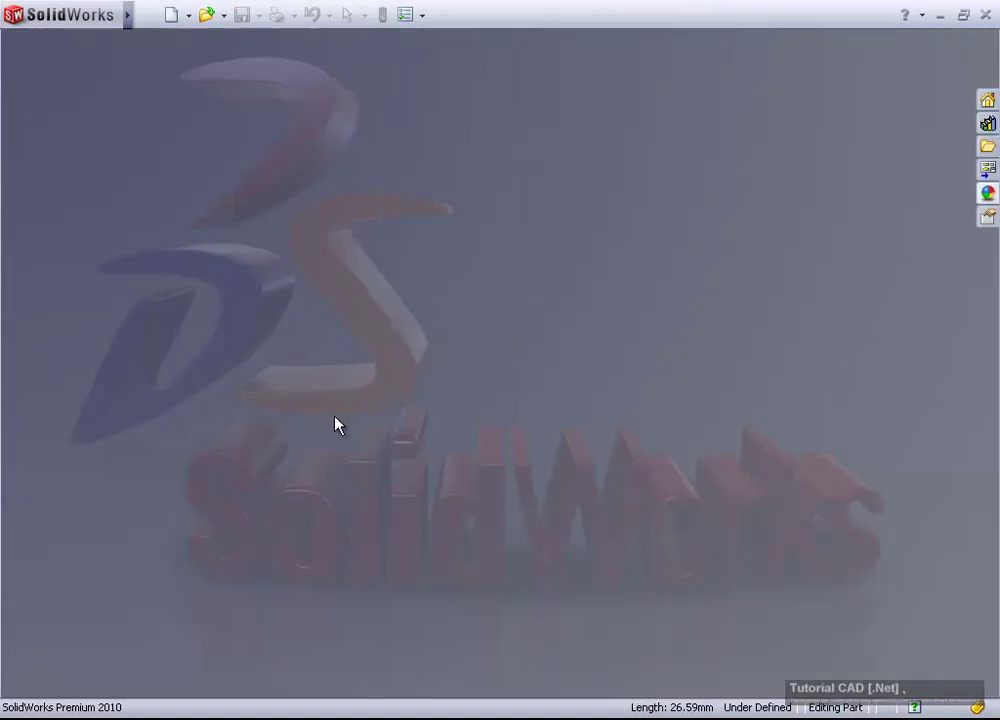
pyautogui.click(170, 20)
pyautogui.doubleClick(262, 220)
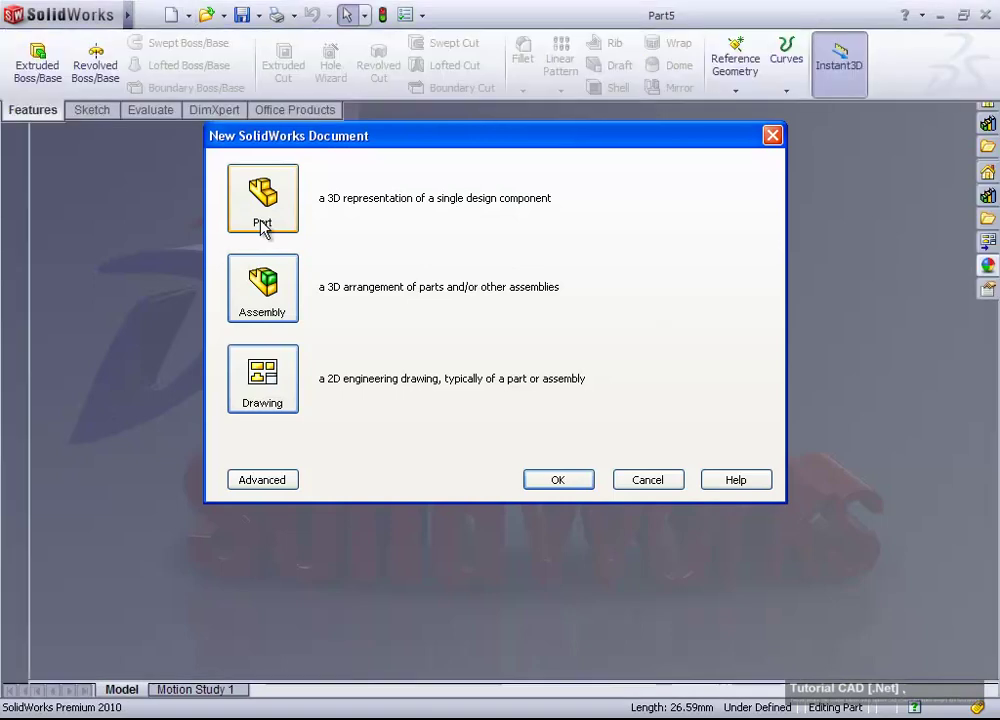
pyautogui.click(56, 72)
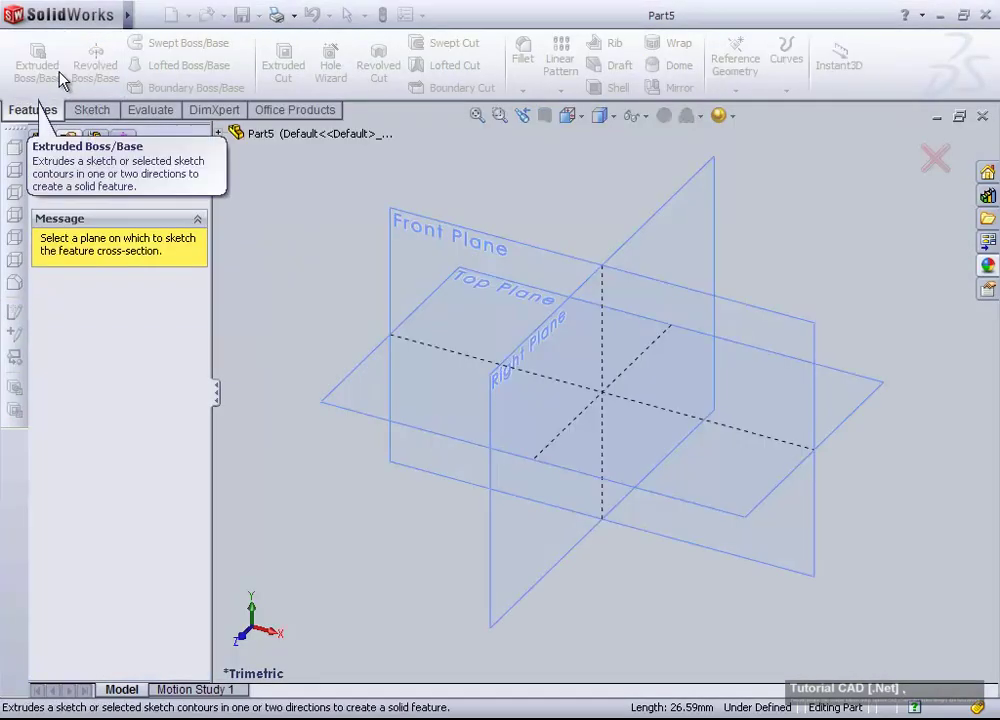
# - On the Right Plane, draw a horizontal line ending at the origin and a vertical line rising from it
pyautogui.click(663, 212)
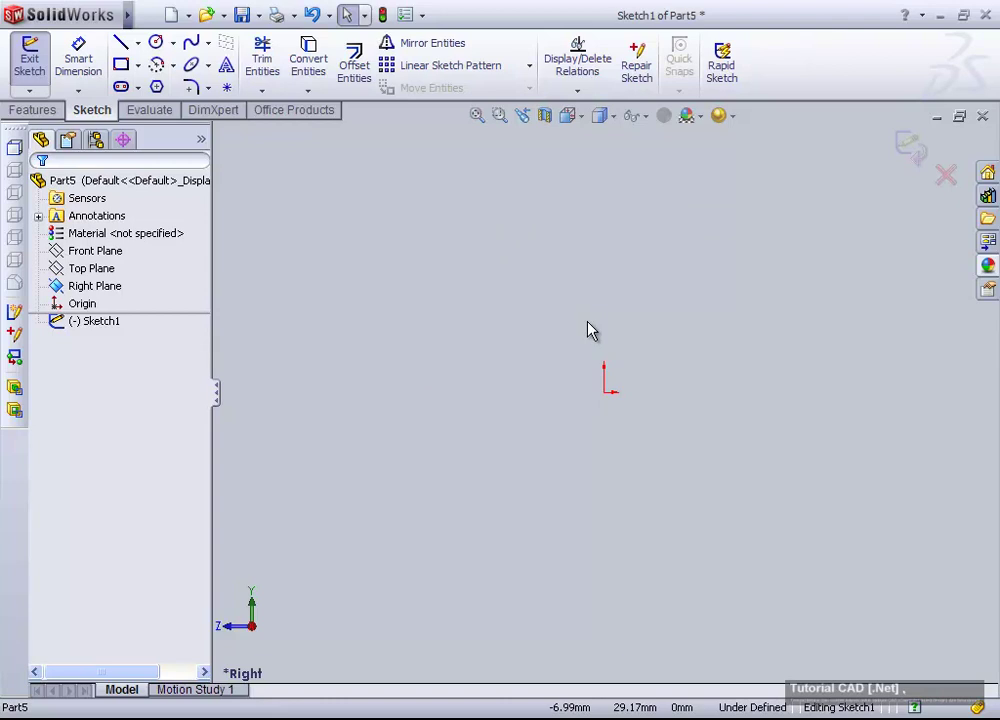
pyautogui.click(121, 46)
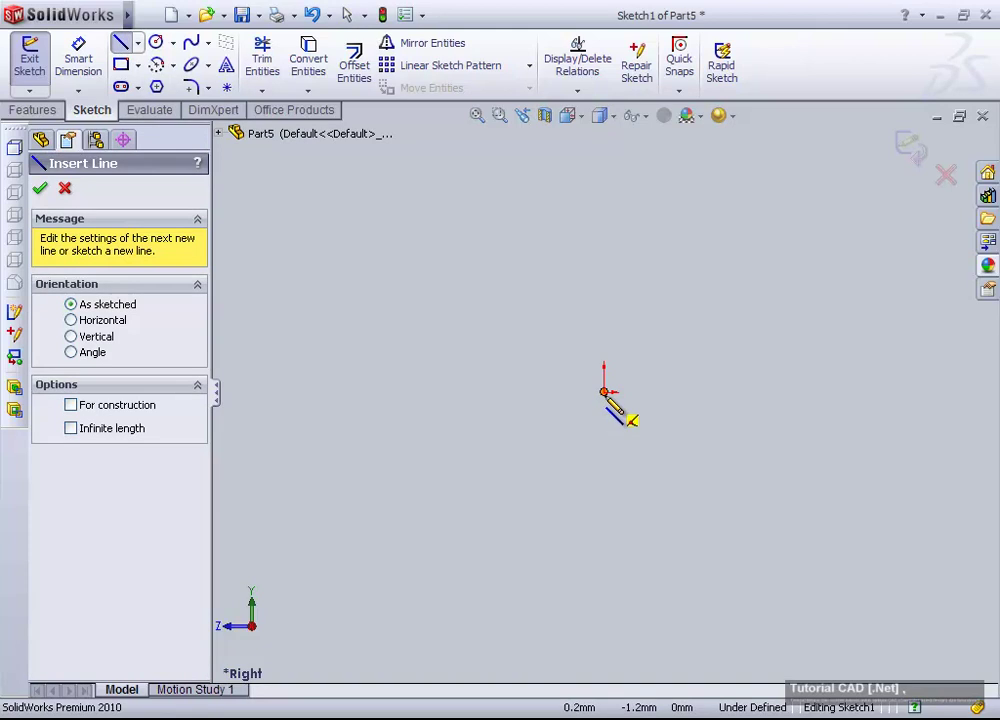
pyautogui.click(506, 393)
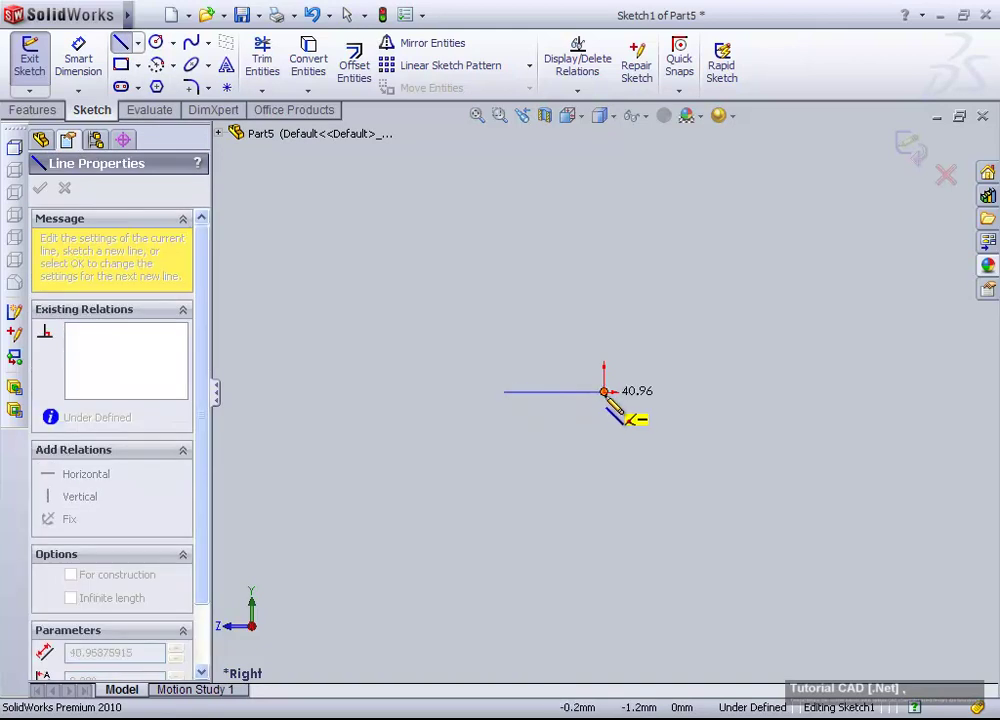
pyautogui.click(604, 392)
pyautogui.click(604, 304)
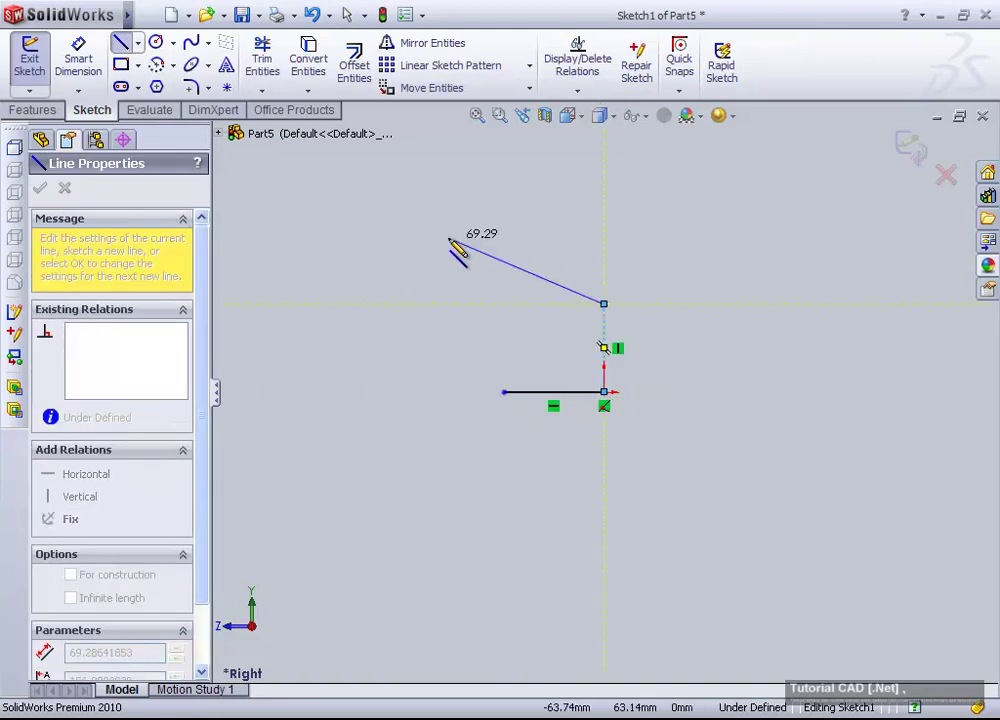
pyautogui.press('Escape')
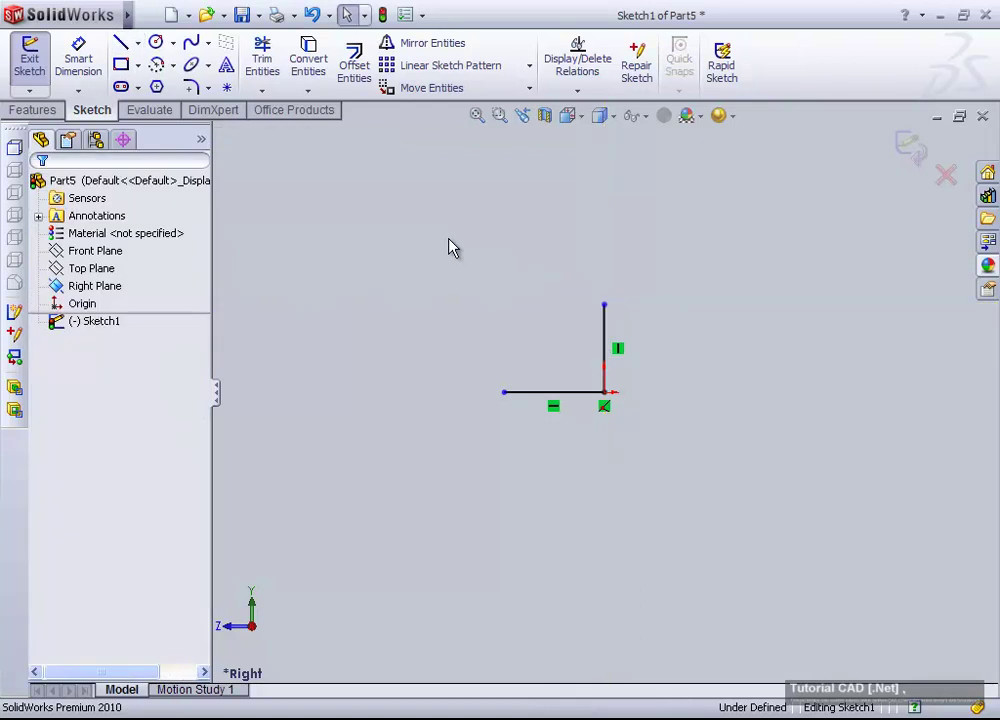
# - Dimension the horizontal line to 18 mm
pyautogui.click(78, 58)
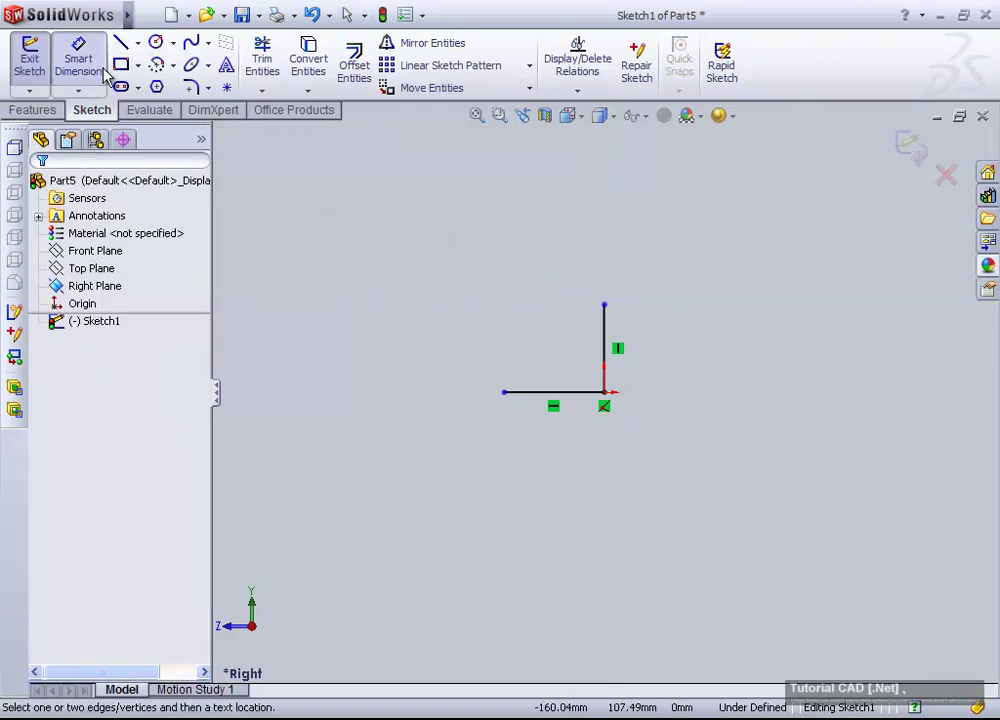
pyautogui.click(577, 398)
pyautogui.click(574, 484)
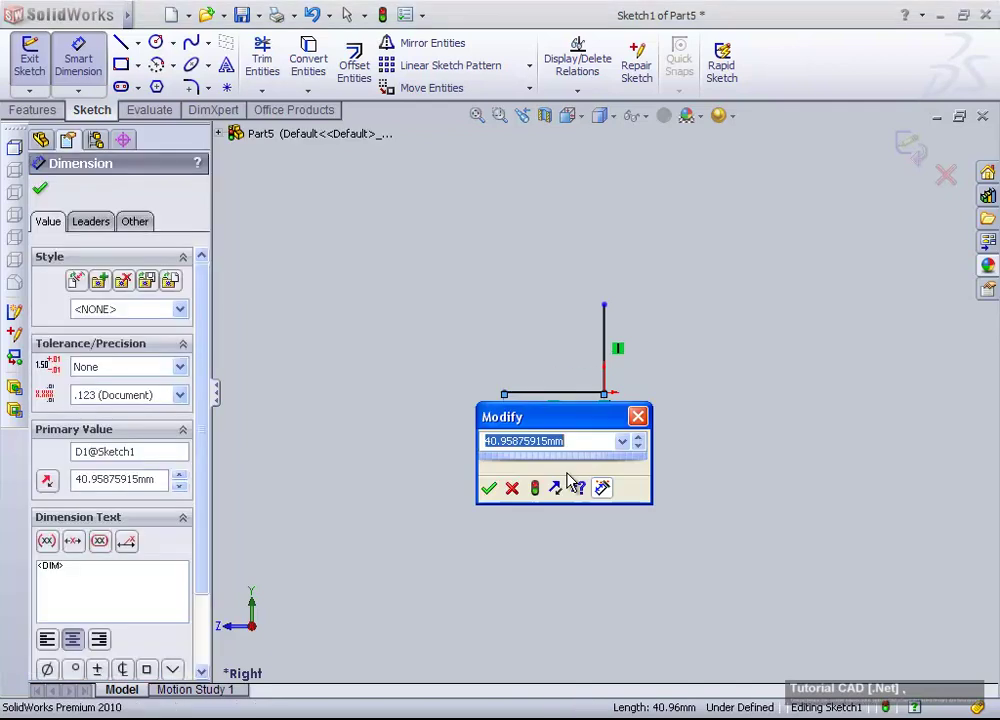
pyautogui.write('18')
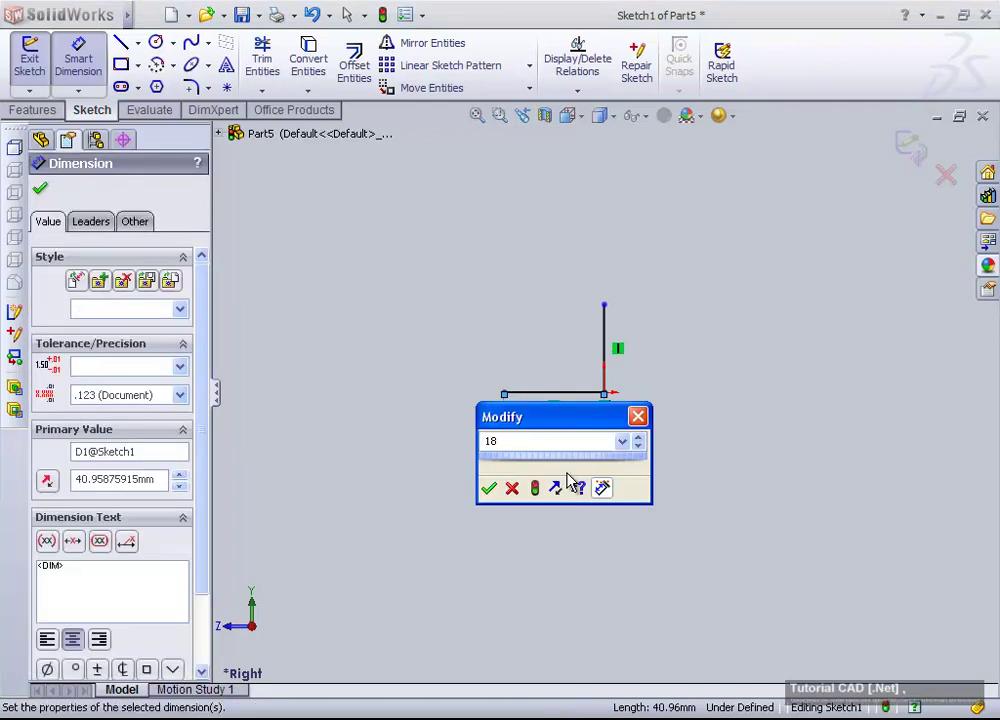
pyautogui.press('Return')
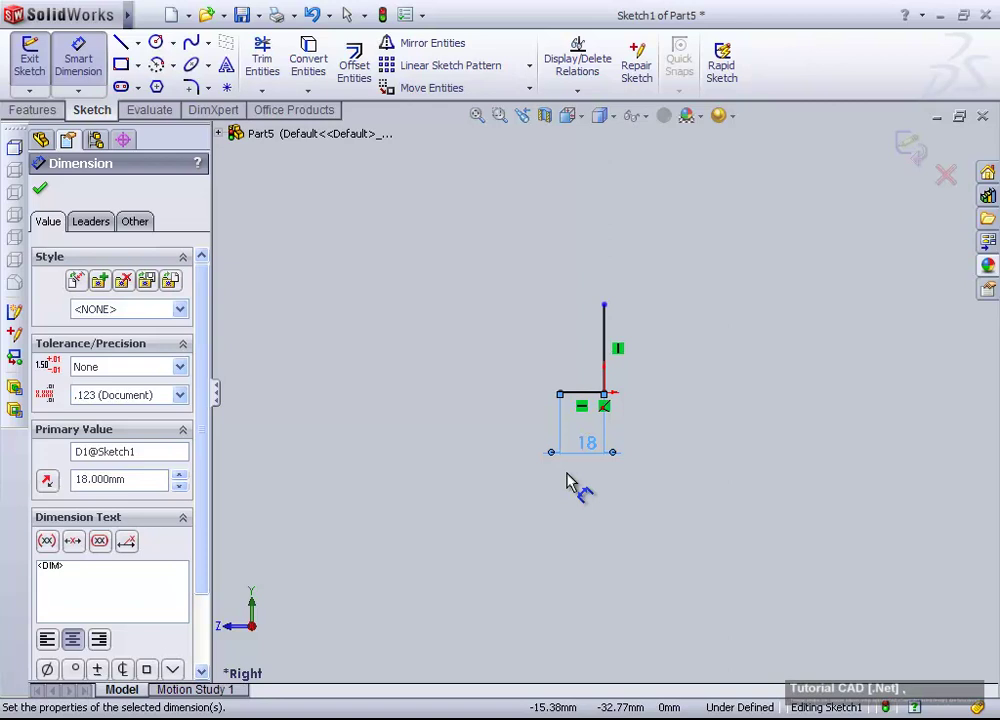
pyautogui.press('Escape')
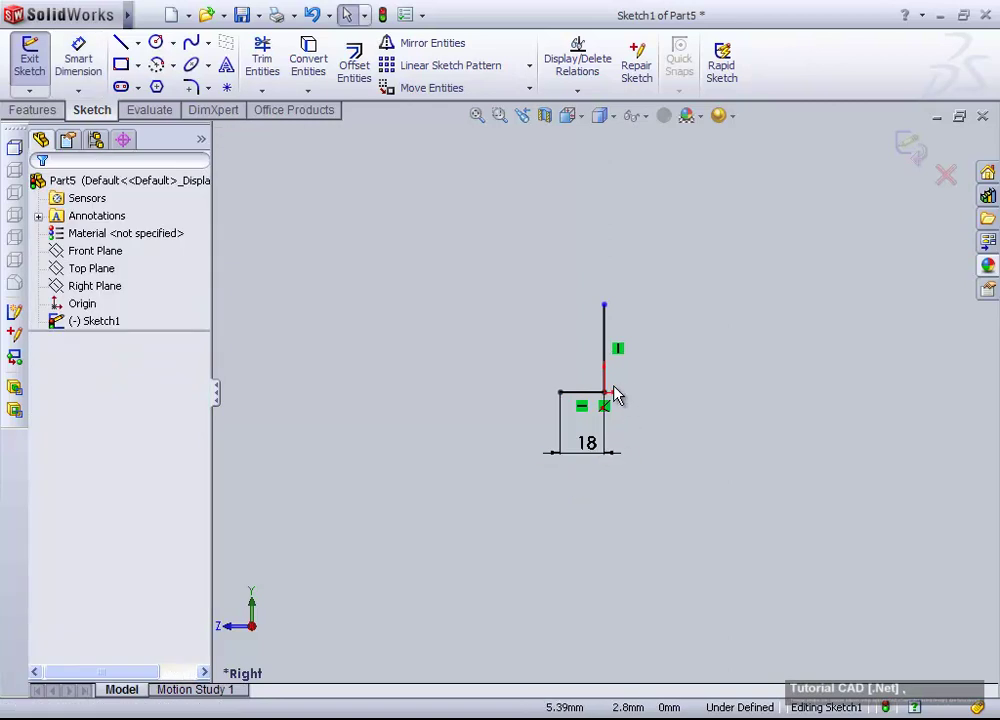
# - Make the vertical line equal in length to the horizontal one and exit the sketch
pyautogui.click(594, 393)
pyautogui.keyDown('ctrl'); pyautogui.click(603, 348); pyautogui.keyUp('ctrl')
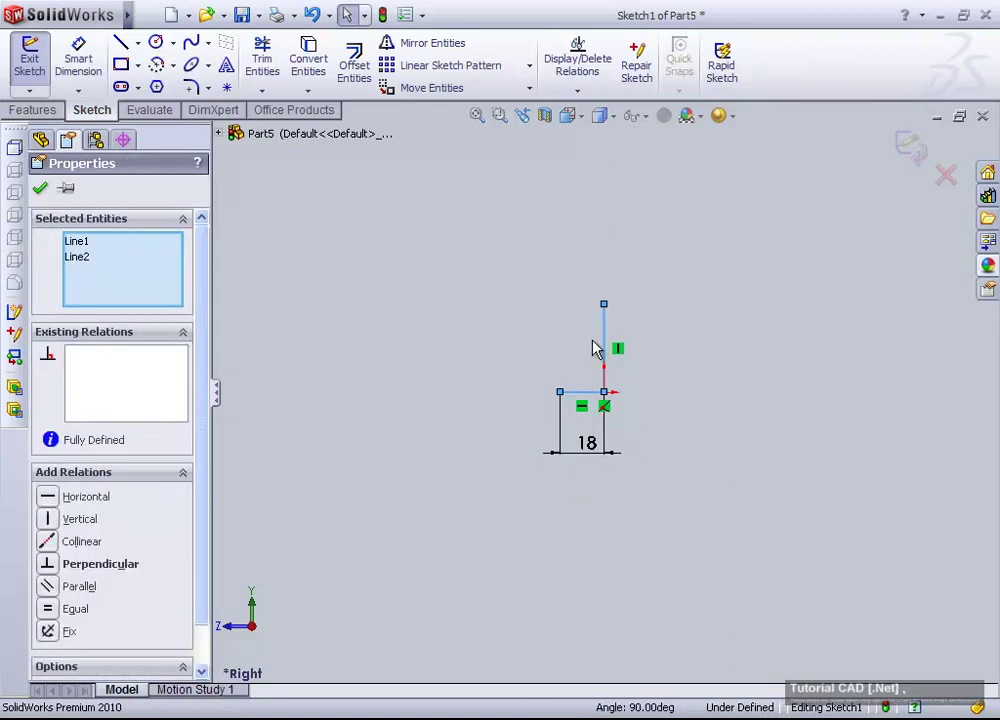
pyautogui.scroll(-2, 203, 520)
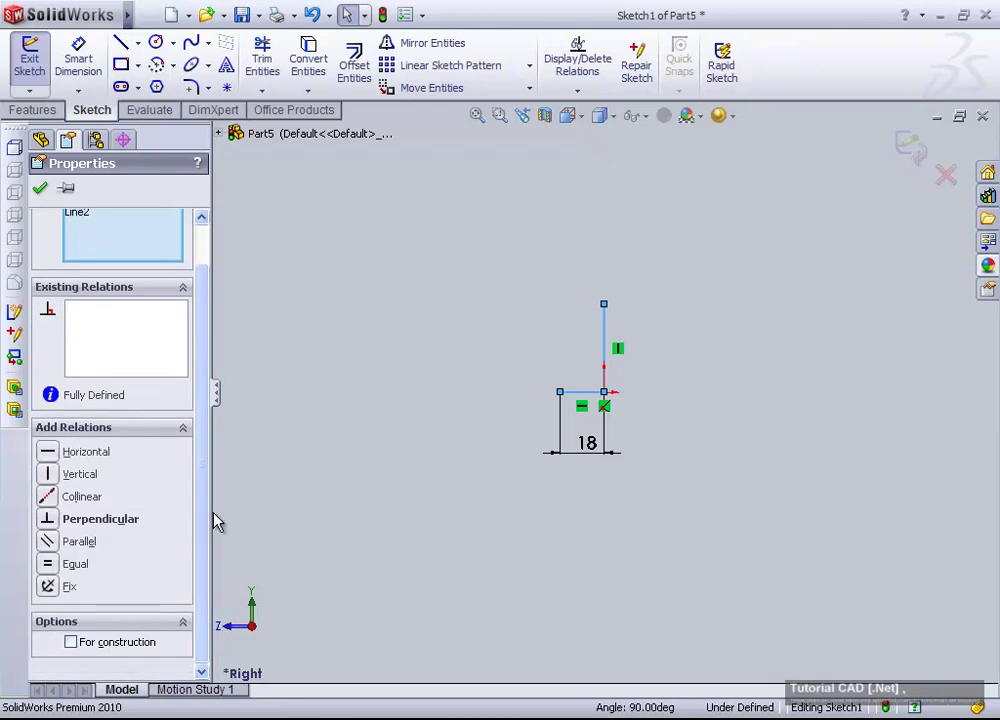
pyautogui.keyDown('ctrl'); pyautogui.click(604, 360); pyautogui.keyUp('ctrl')
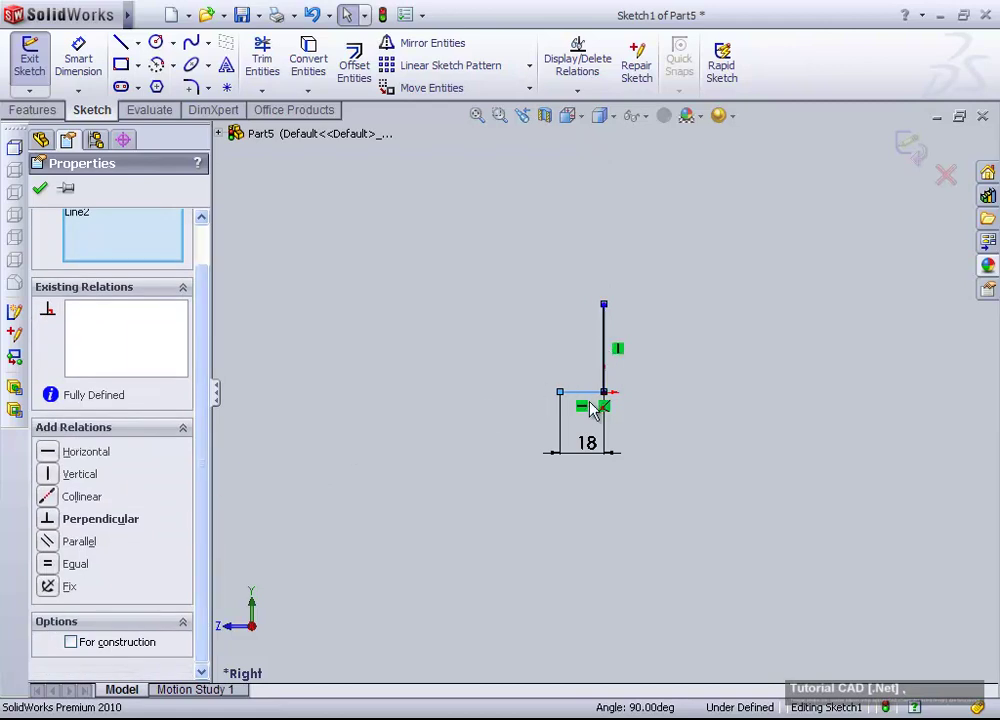
pyautogui.click(47, 563)
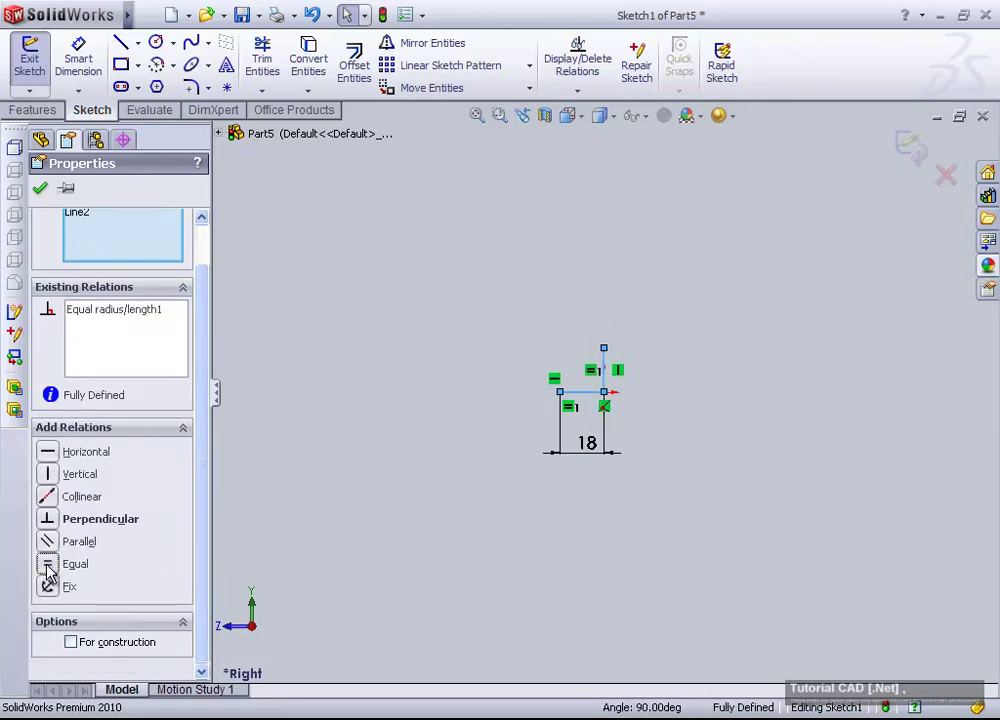
pyautogui.scroll(-2, 600, 390)
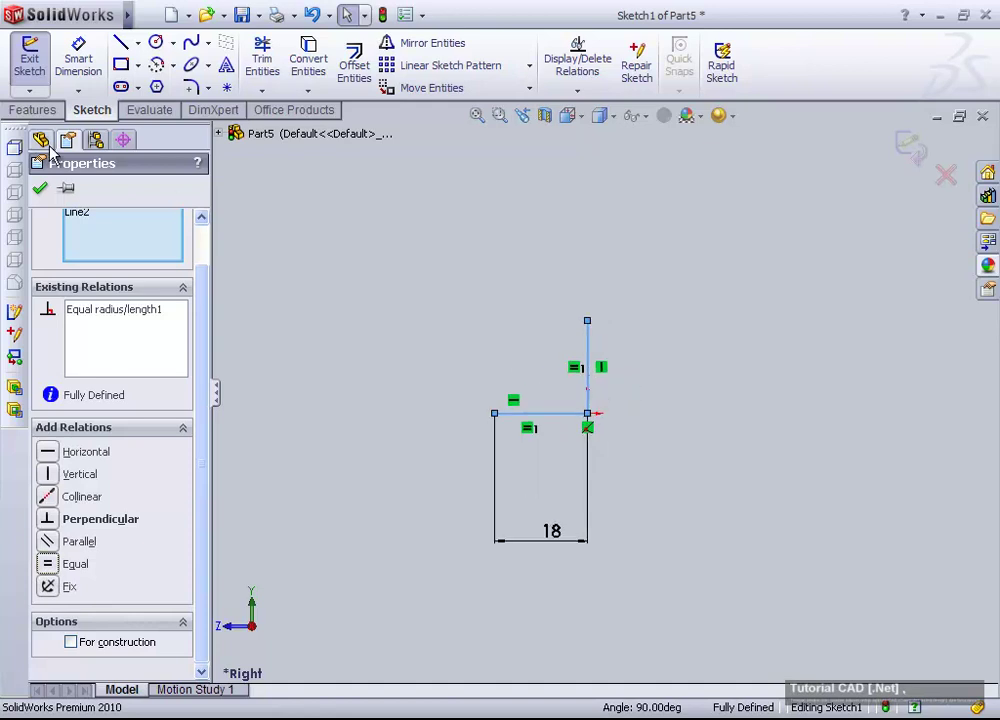
pyautogui.click(40, 188)
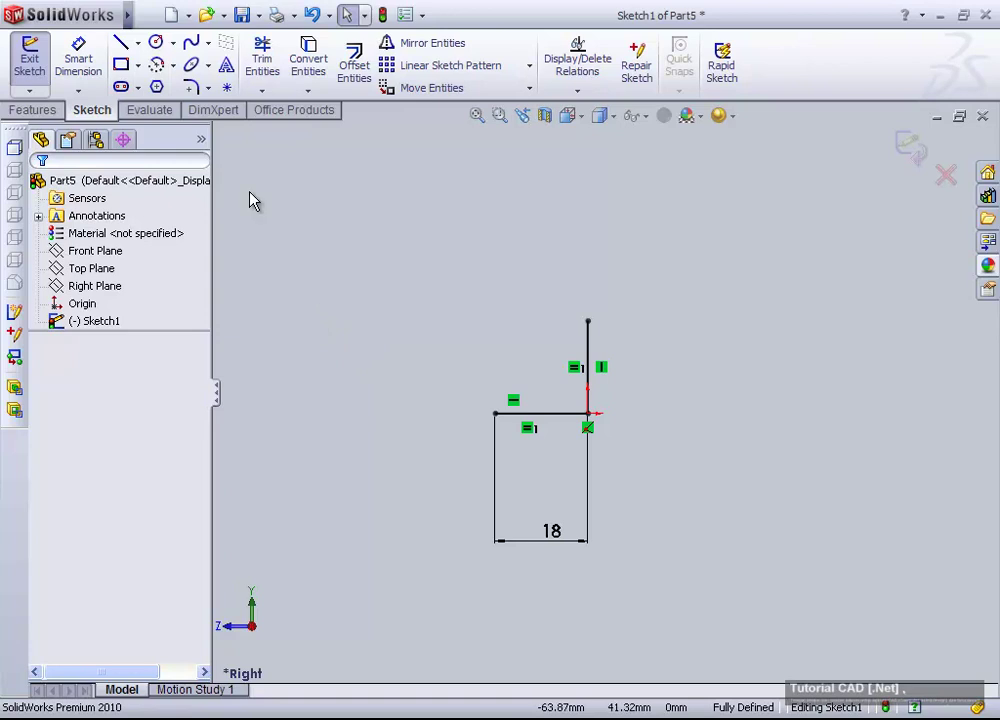
pyautogui.click(30, 68)
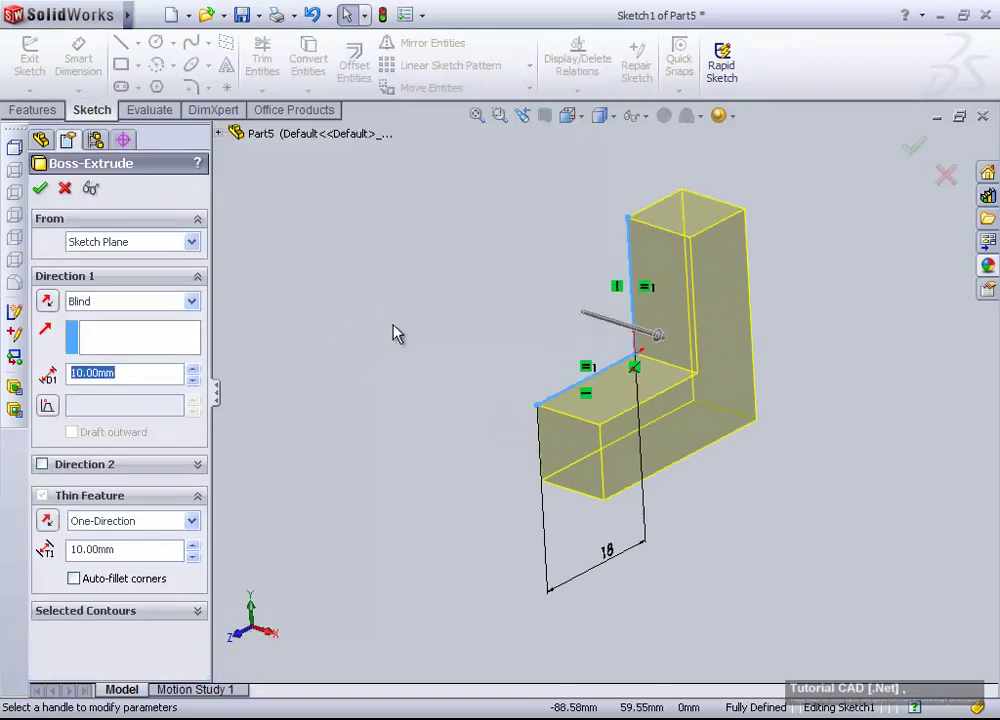
# - Set the extrusion to Mid Plane with a 100 mm depth
pyautogui.click(189, 306)
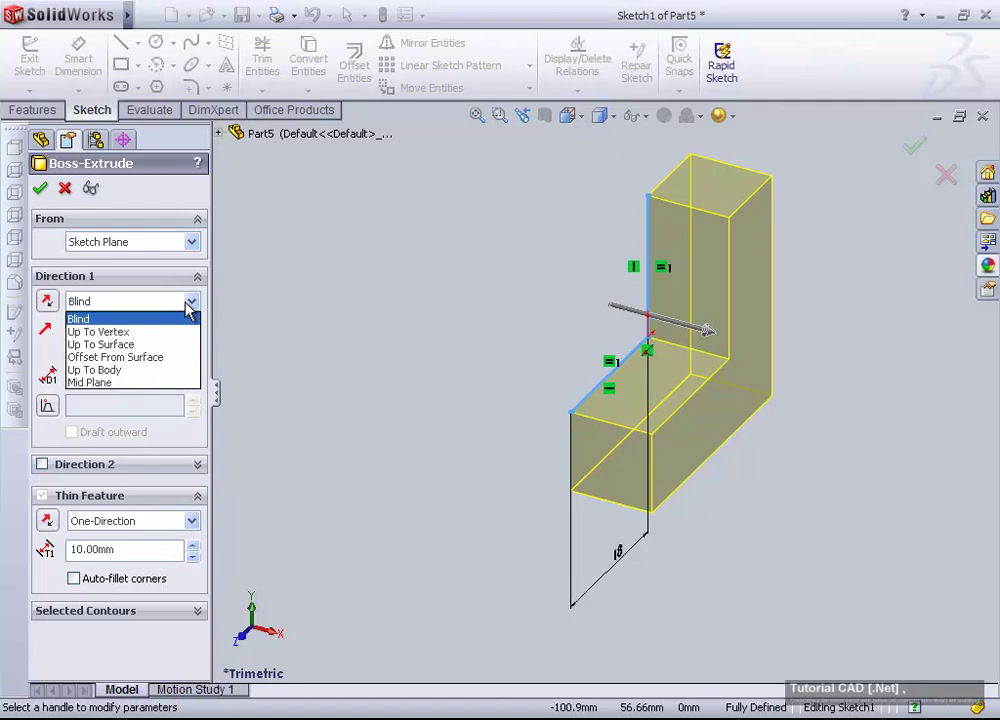
pyautogui.click(175, 383)
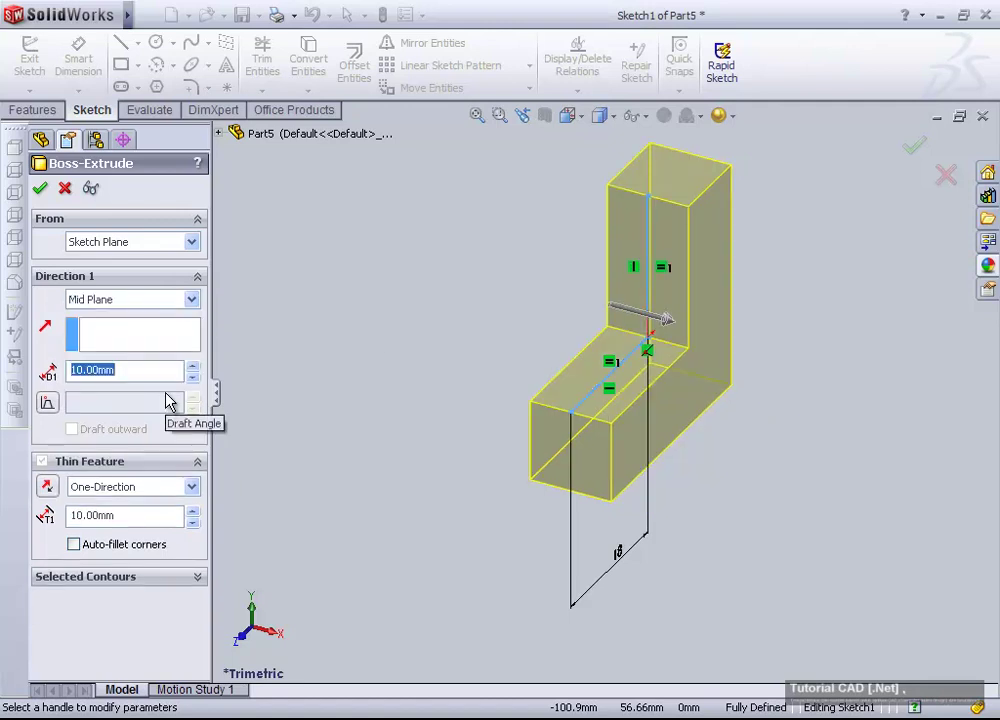
pyautogui.scroll(3, 556, 335)
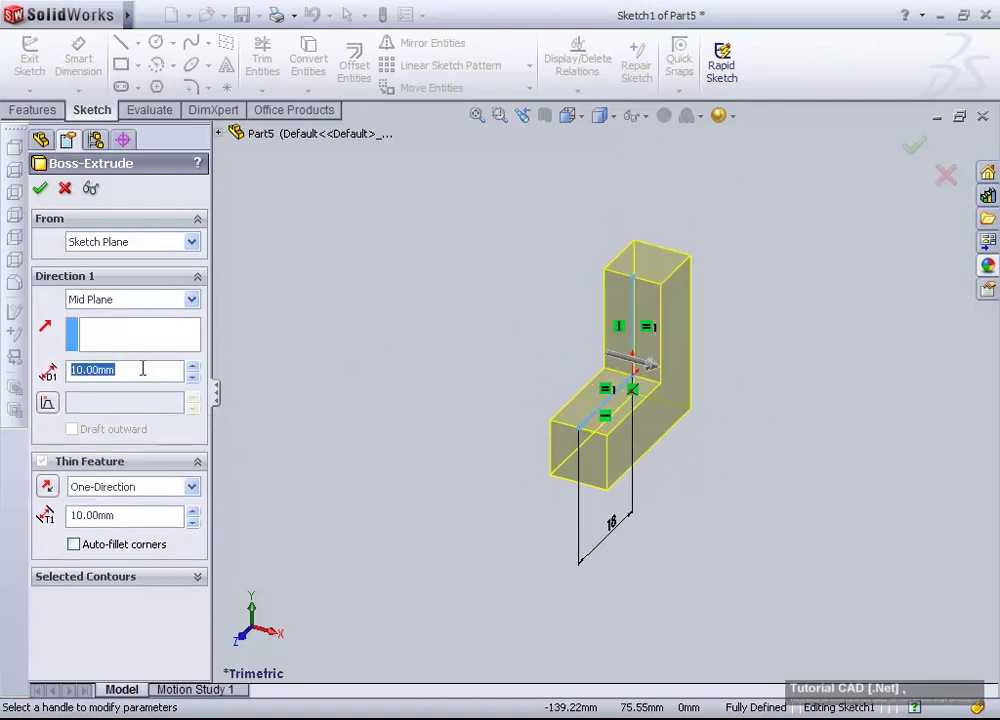
pyautogui.write('100')
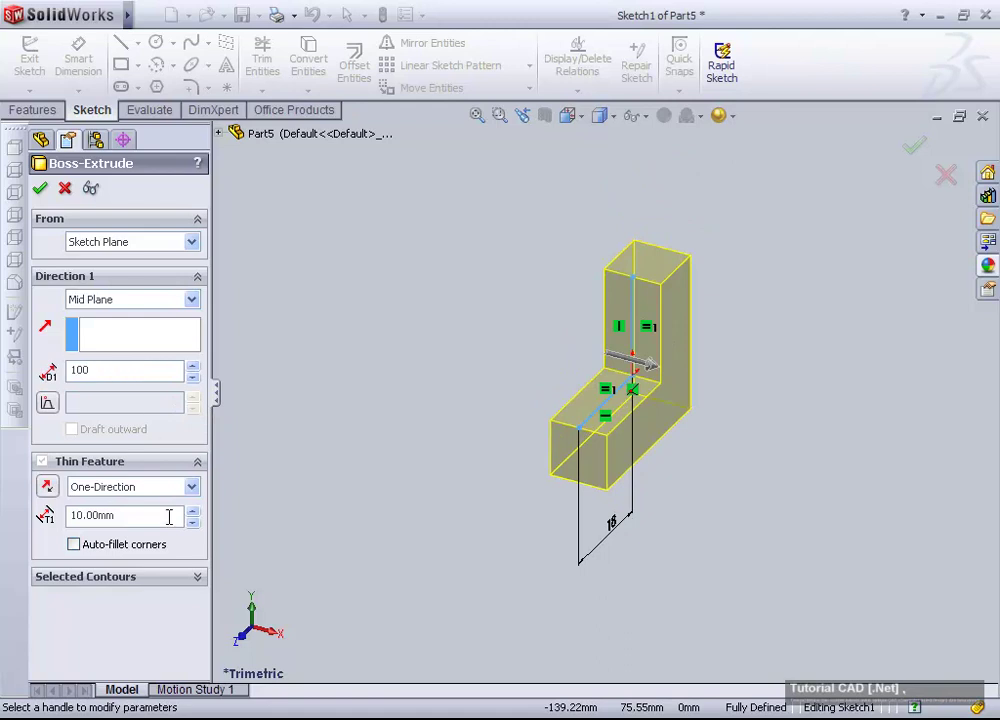
pyautogui.click(116, 515)
# - Make it a 3 mm thin wall with 3 mm auto-filleted corners, create it, and orbit the result
pyautogui.doubleClick(118, 515)
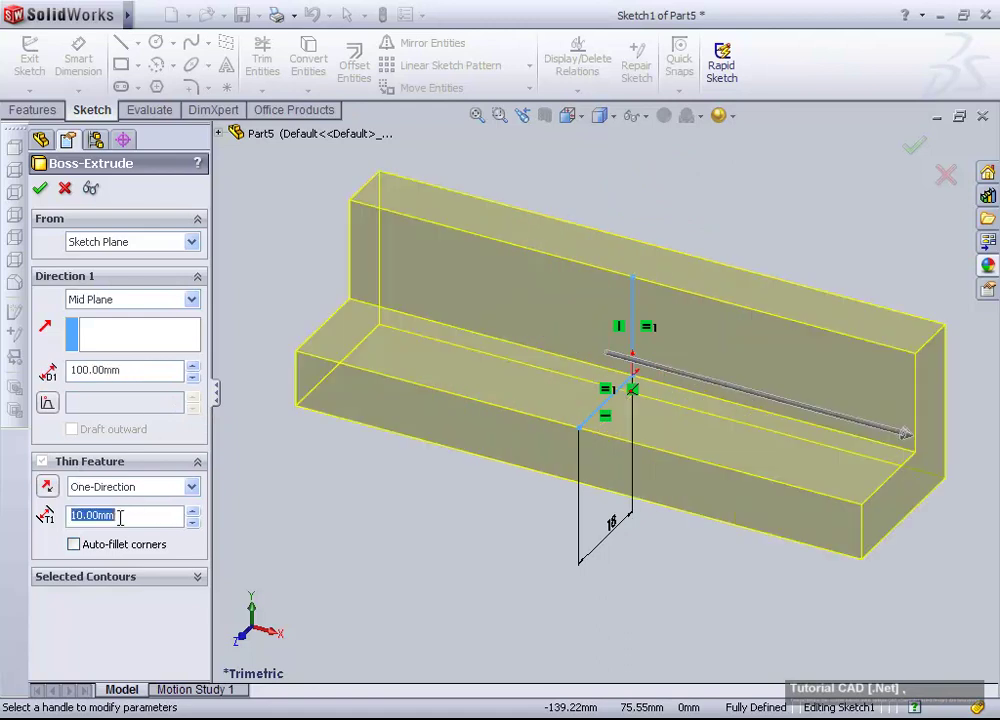
pyautogui.write('3')
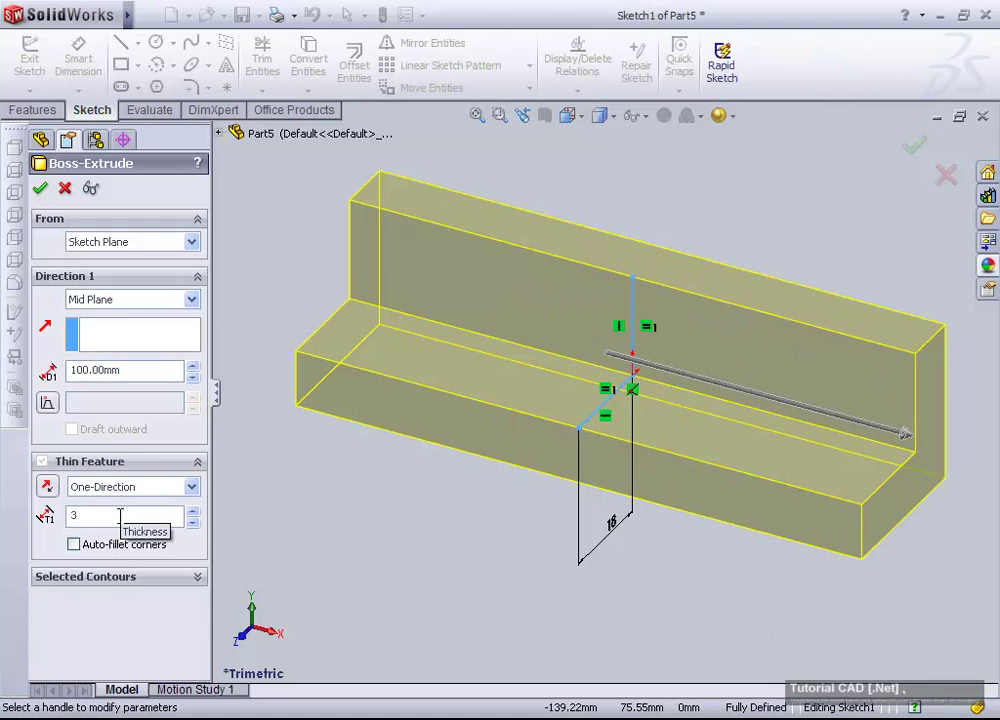
pyautogui.click(74, 545)
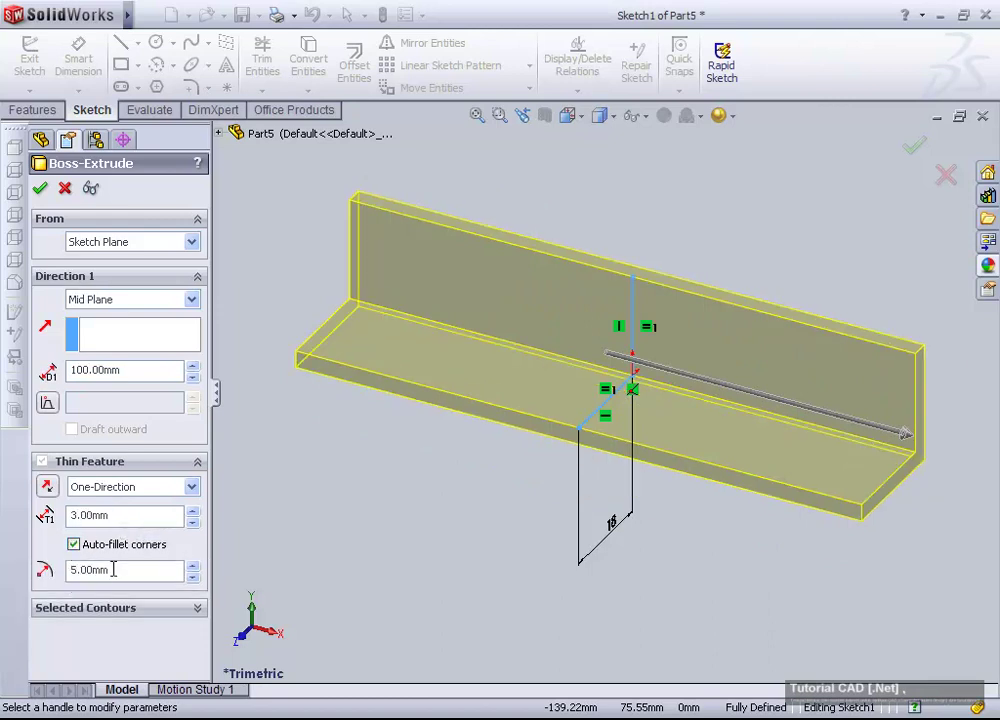
pyautogui.doubleClick(112, 571)
pyautogui.write('3')
pyautogui.click(40, 189)
pyautogui.moveTo(614, 356)
pyautogui.mouseDown(button='middle')
pyautogui.moveTo(578, 344)
pyautogui.moveTo(557, 481)
pyautogui.mouseUp(button='middle')
pyautogui.scroll(-3, 632, 364)
pyautogui.moveTo(632, 364); pyautogui.dragTo(637, 377, button='middle')
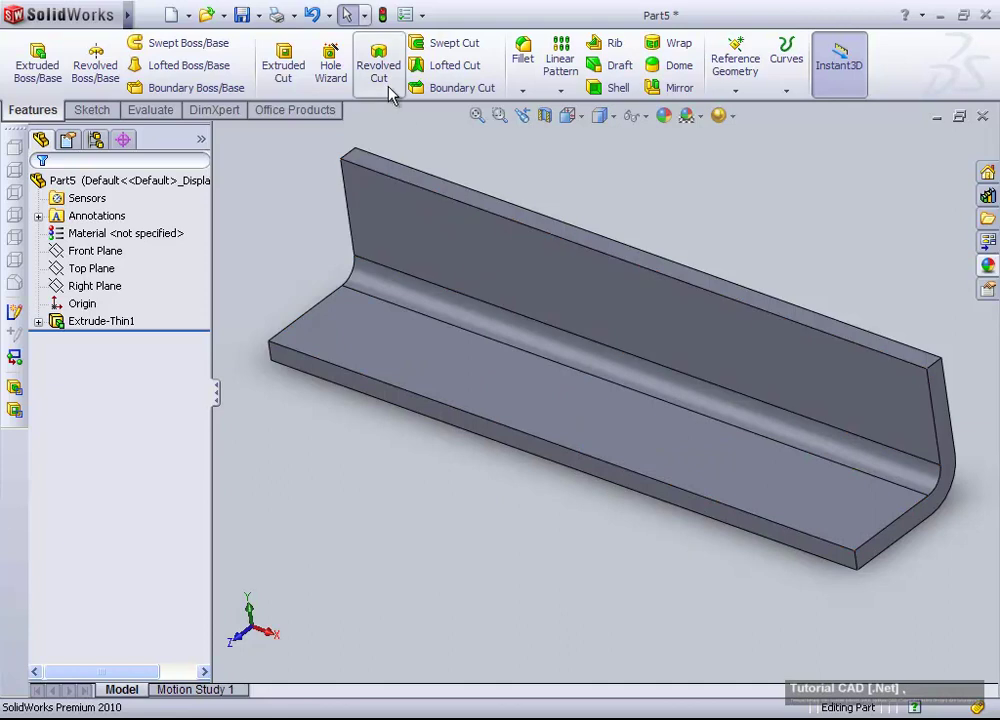
# - Create a Ø5.0 Hole Wizard hole set to Through All and move to its placement step
pyautogui.click(328, 80)
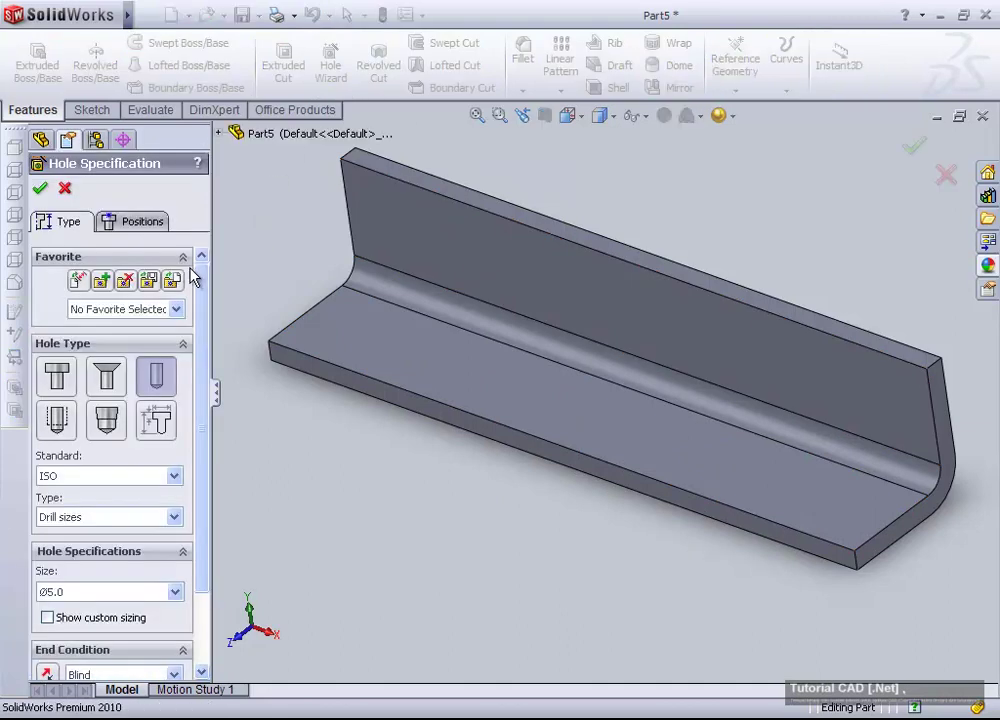
pyautogui.moveTo(203, 295); pyautogui.dragTo(207, 368)
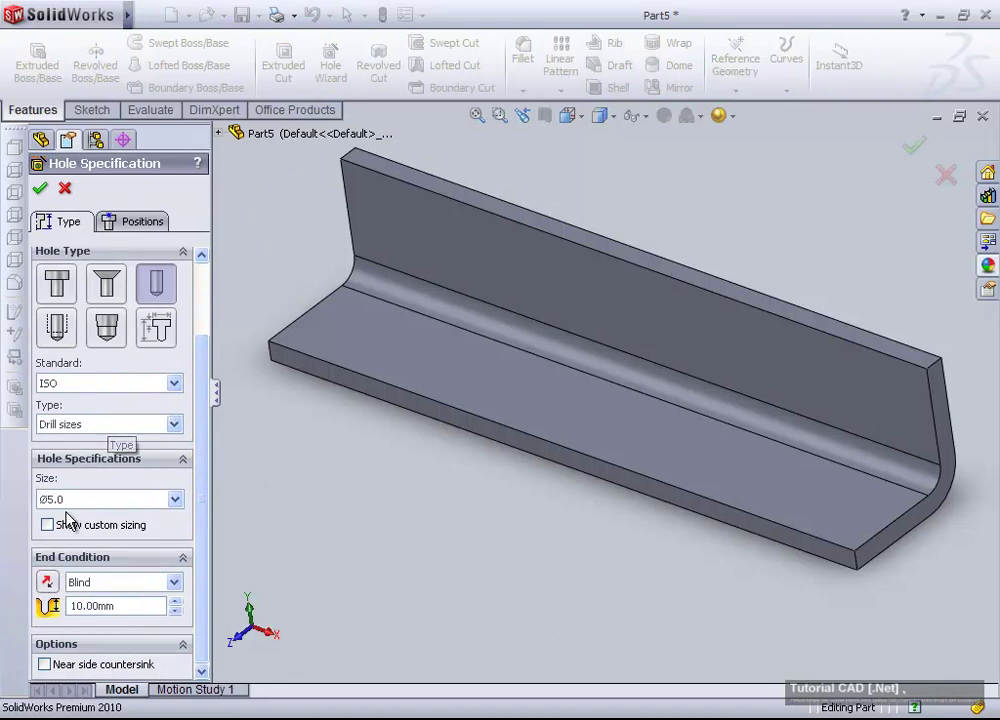
pyautogui.click(175, 583)
pyautogui.click(174, 612)
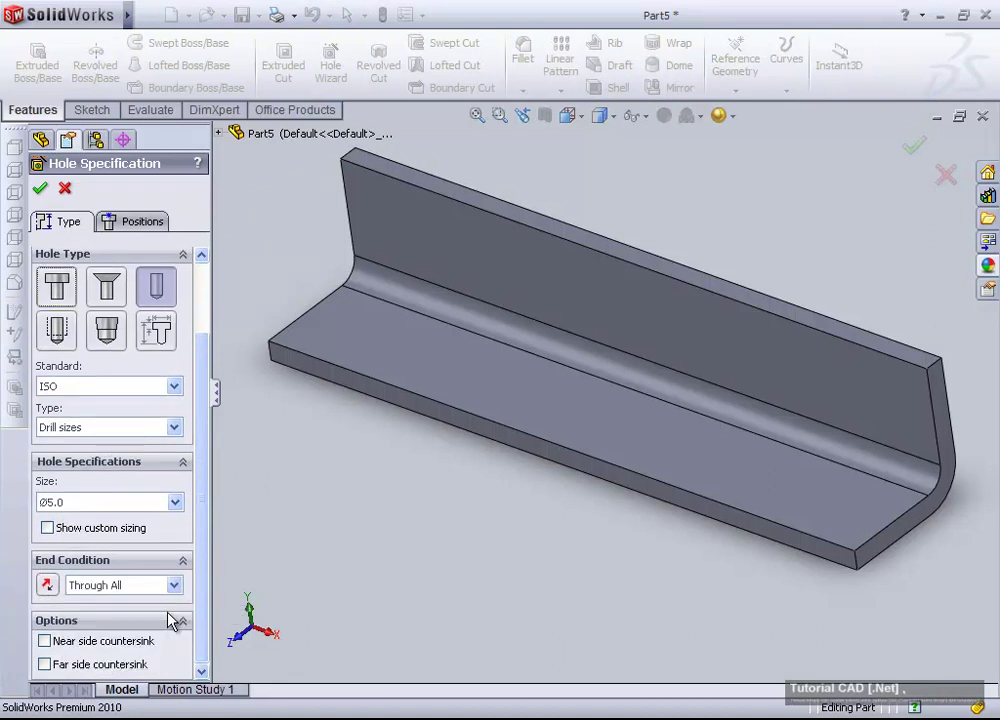
pyautogui.scroll(3, 210, 428)
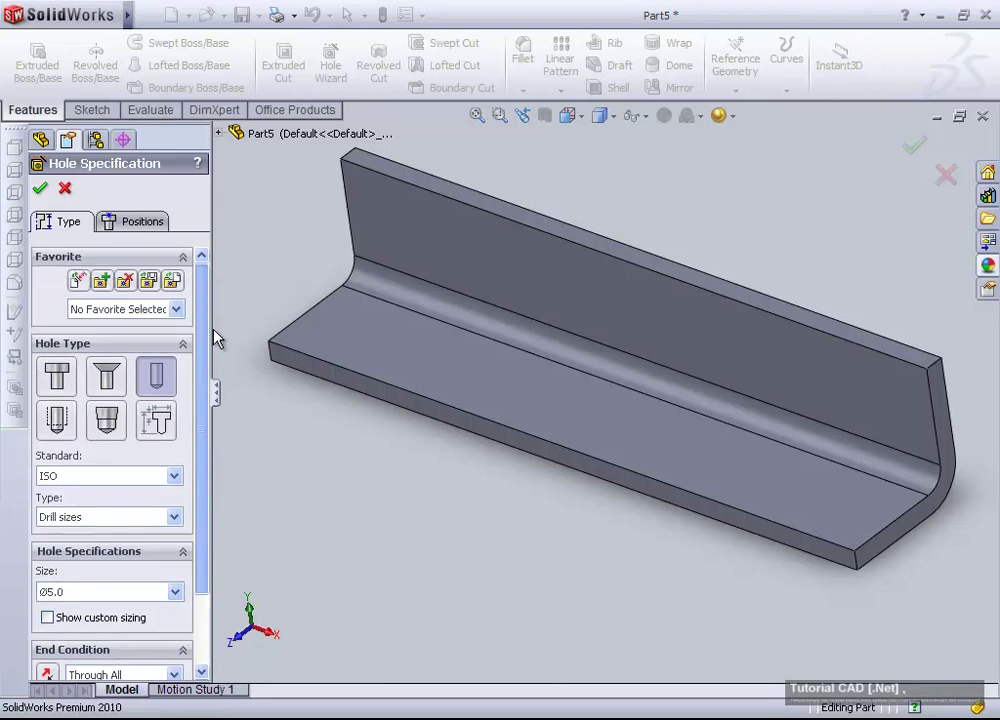
pyautogui.click(143, 224)
pyautogui.moveTo(444, 332)
pyautogui.mouseDown(button='middle')
pyautogui.moveTo(518, 344)
pyautogui.moveTo(487, 348)
pyautogui.mouseUp(button='middle')
pyautogui.scroll(-3, 435, 373)
pyautogui.scroll(-3, 446, 400)
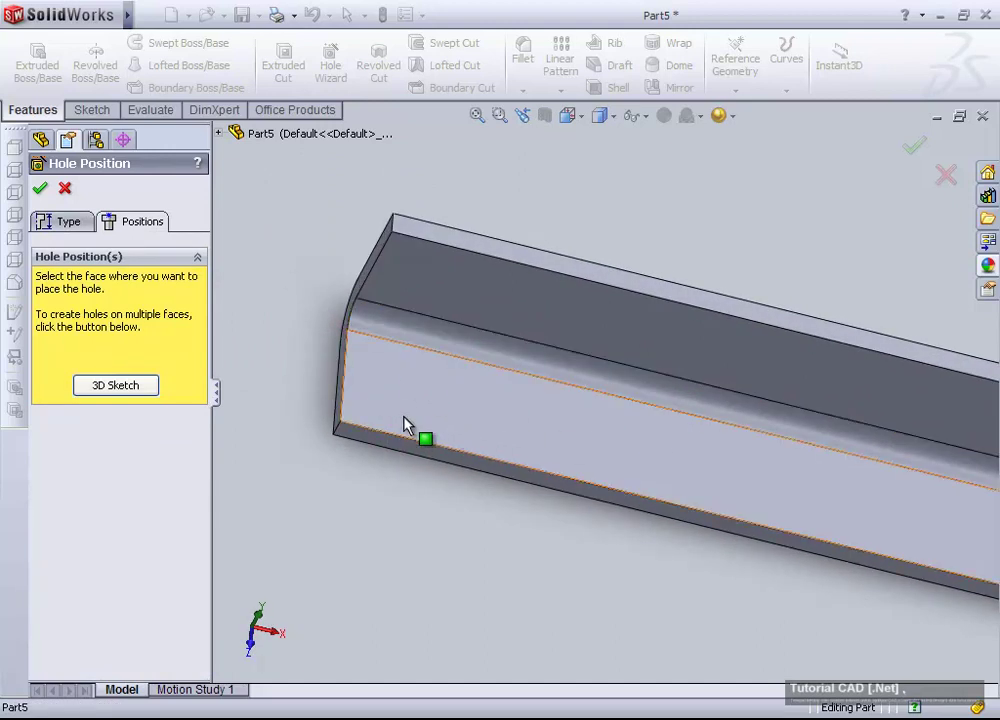
# - Place the hole on the flange face, 8 mm from the flange's end edge
pyautogui.click(397, 413)
pyautogui.scroll(-2, 420, 410)
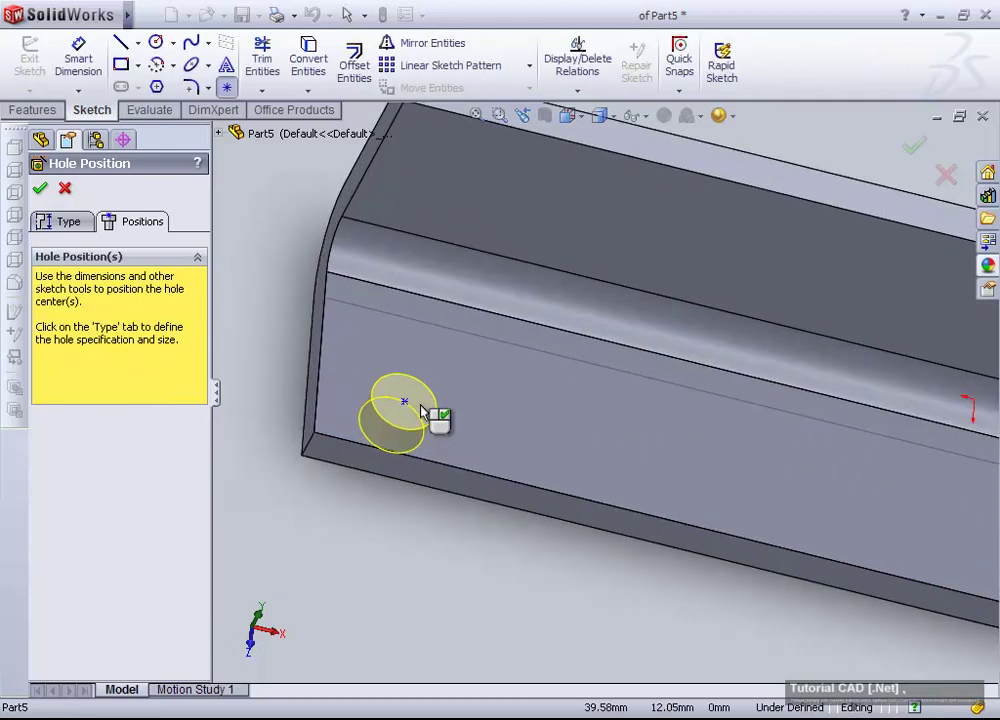
pyautogui.click(86, 76)
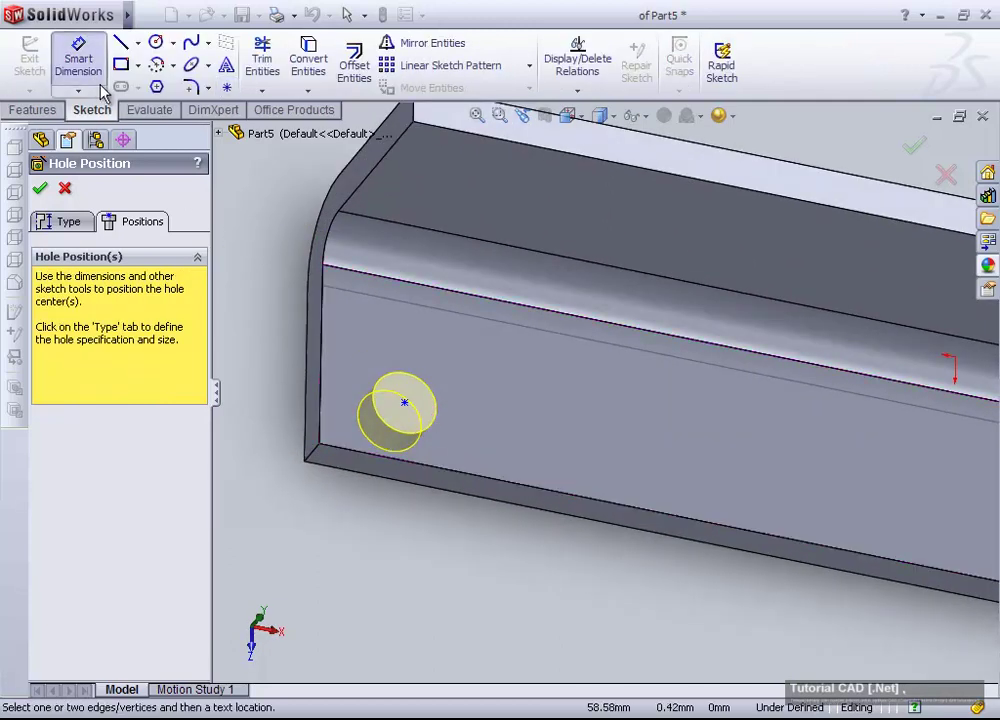
pyautogui.click(405, 403)
pyautogui.click(323, 405)
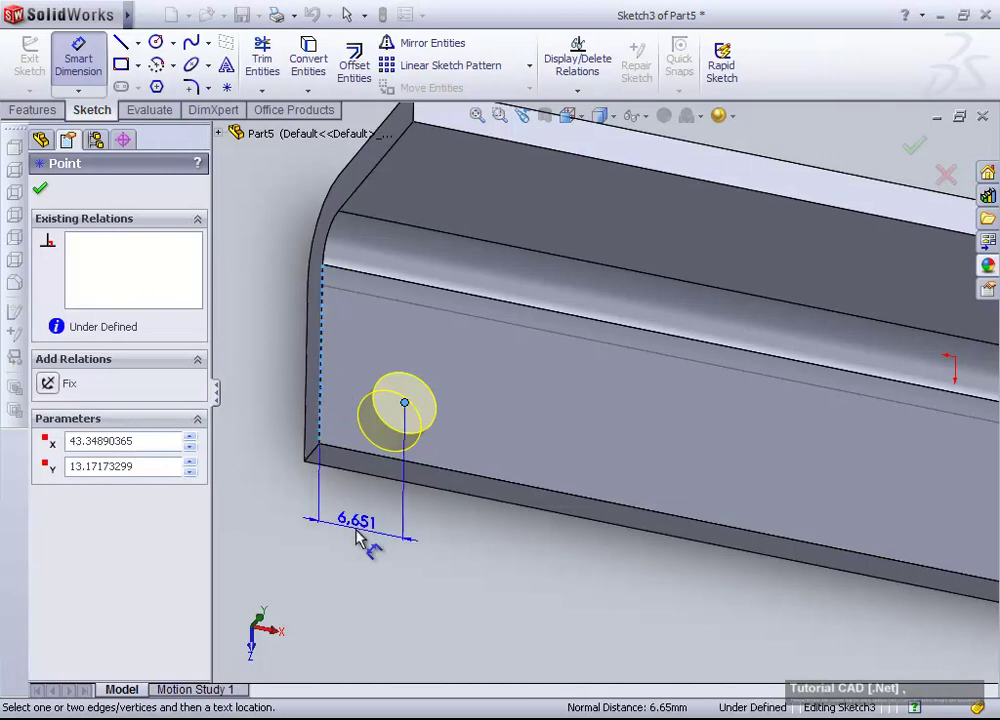
pyautogui.click(357, 535)
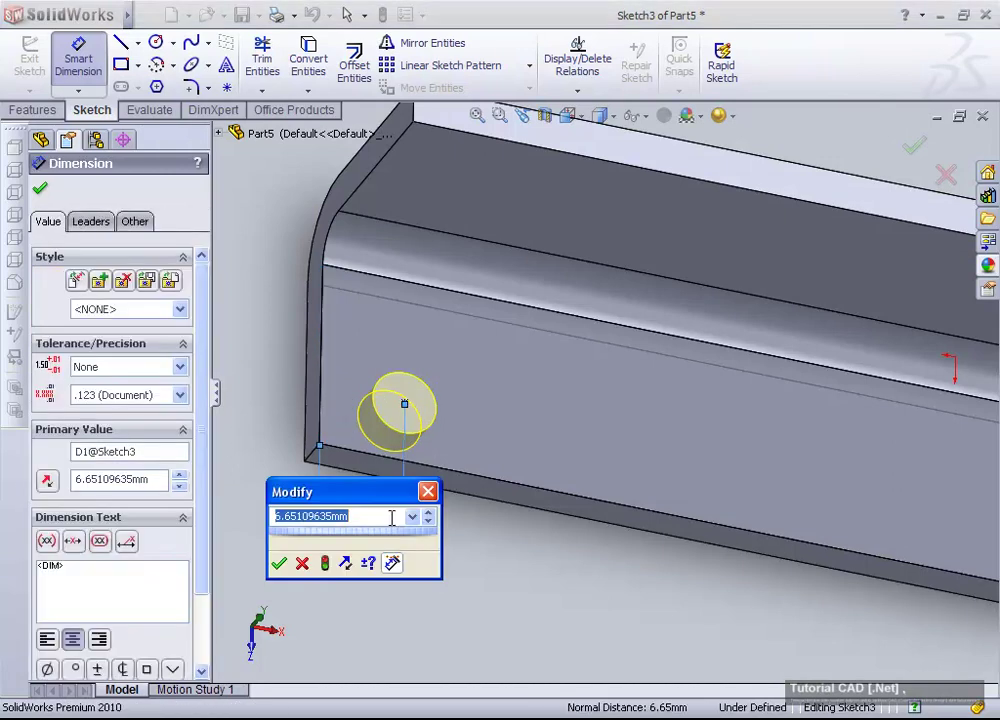
pyautogui.moveTo(378, 491); pyautogui.dragTo(495, 547)
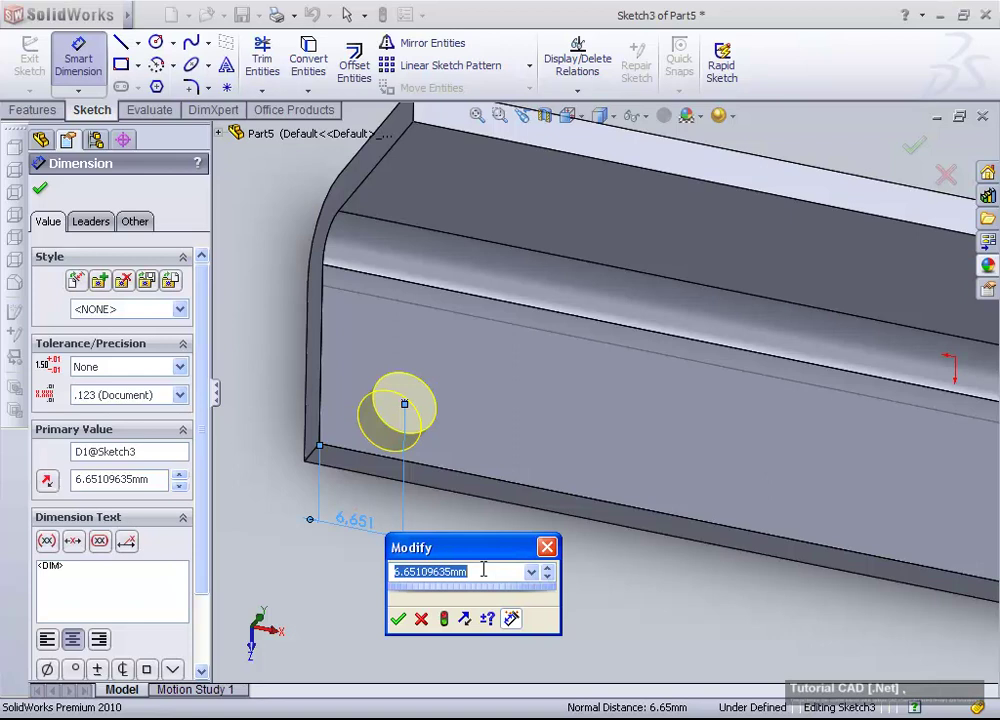
pyautogui.write('8')
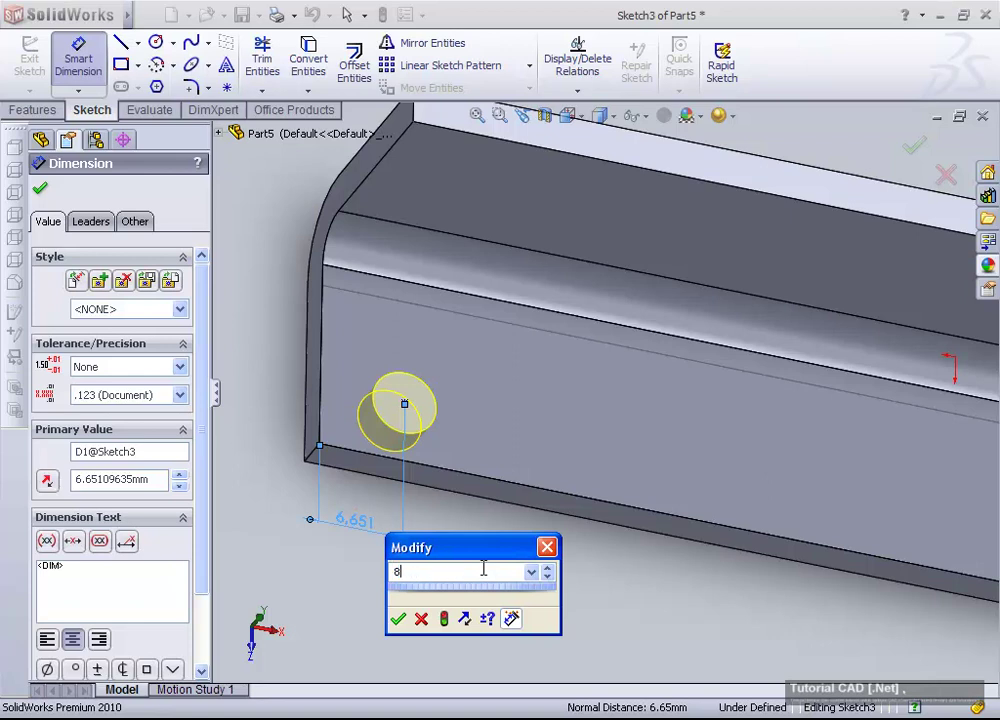
pyautogui.press('Return')
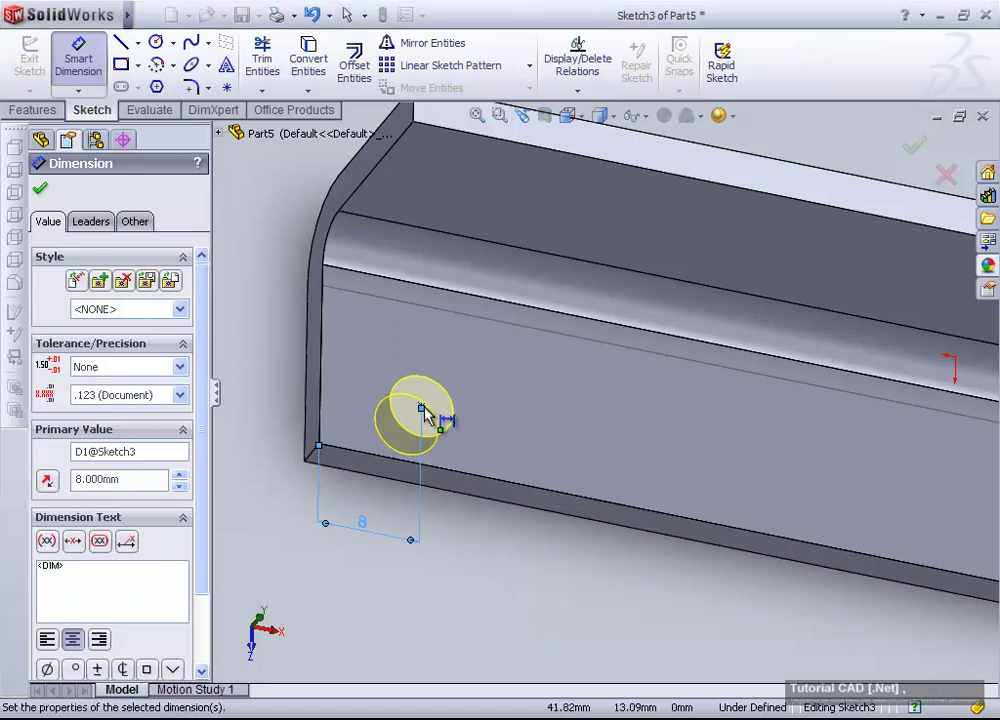
# - Dimension the hole 8 mm from the flange's long edge and create the hole
pyautogui.click(422, 407)
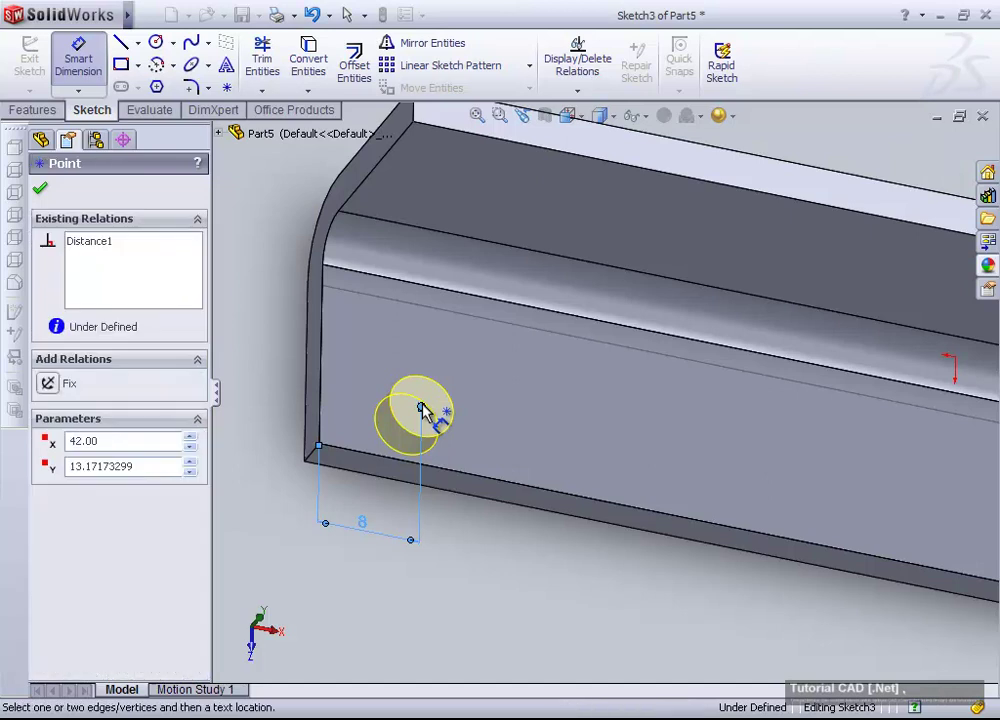
pyautogui.click(462, 476)
pyautogui.click(280, 428)
pyautogui.write('8')
pyautogui.press('Return')
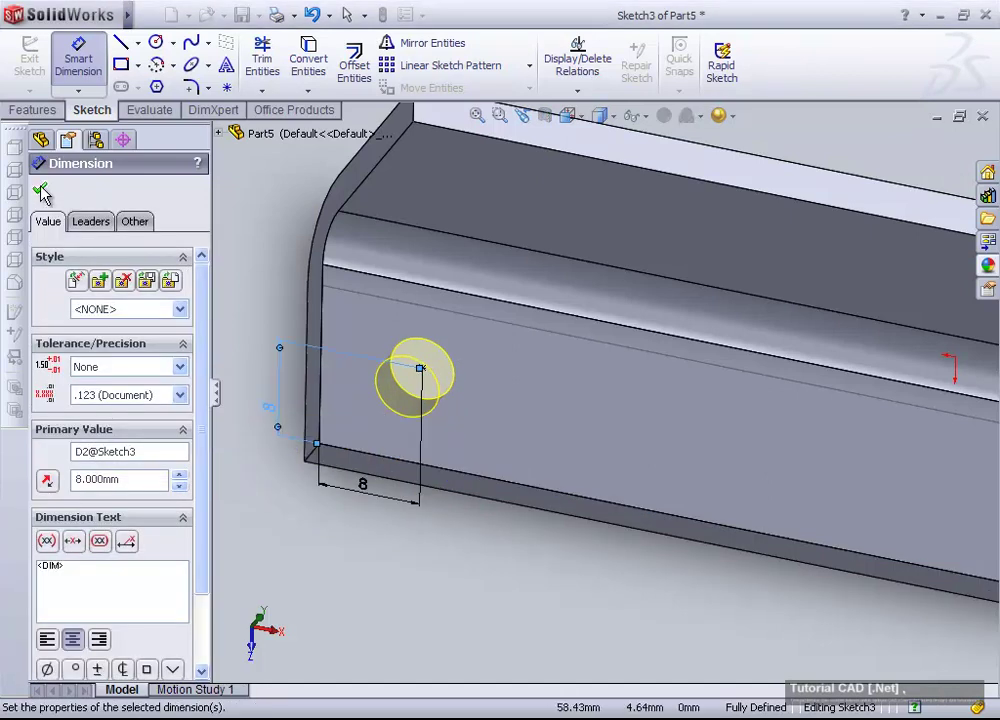
pyautogui.click(40, 190)
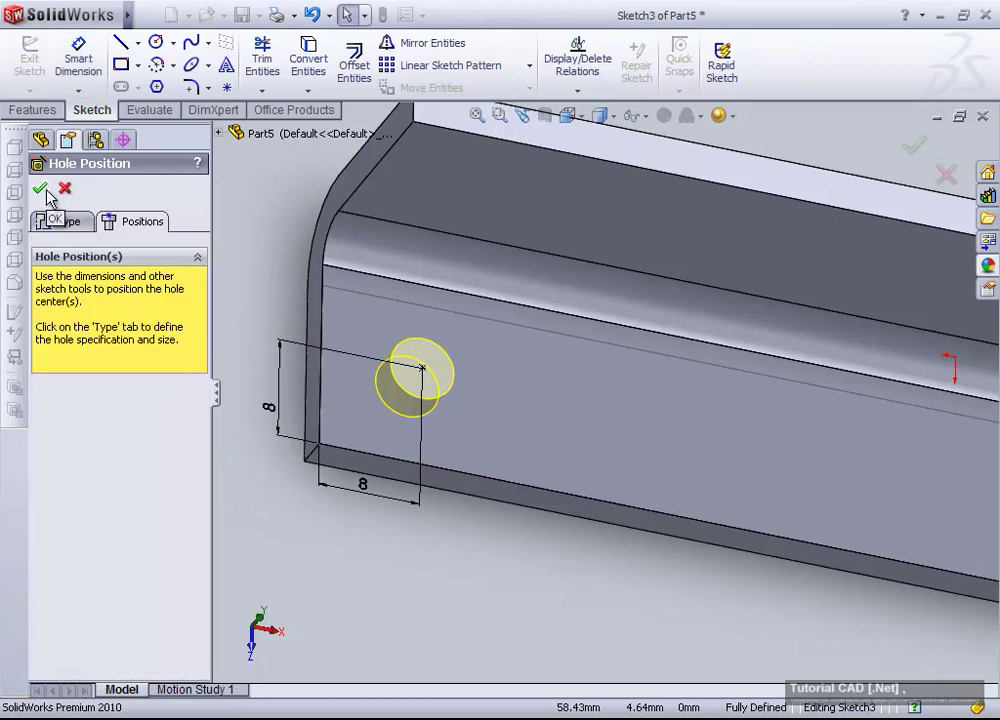
pyautogui.click(40, 189)
# - Orbit and zoom around the bracket to inspect the new hole in the flange
pyautogui.moveTo(312, 312); pyautogui.dragTo(475, 301, button='middle')
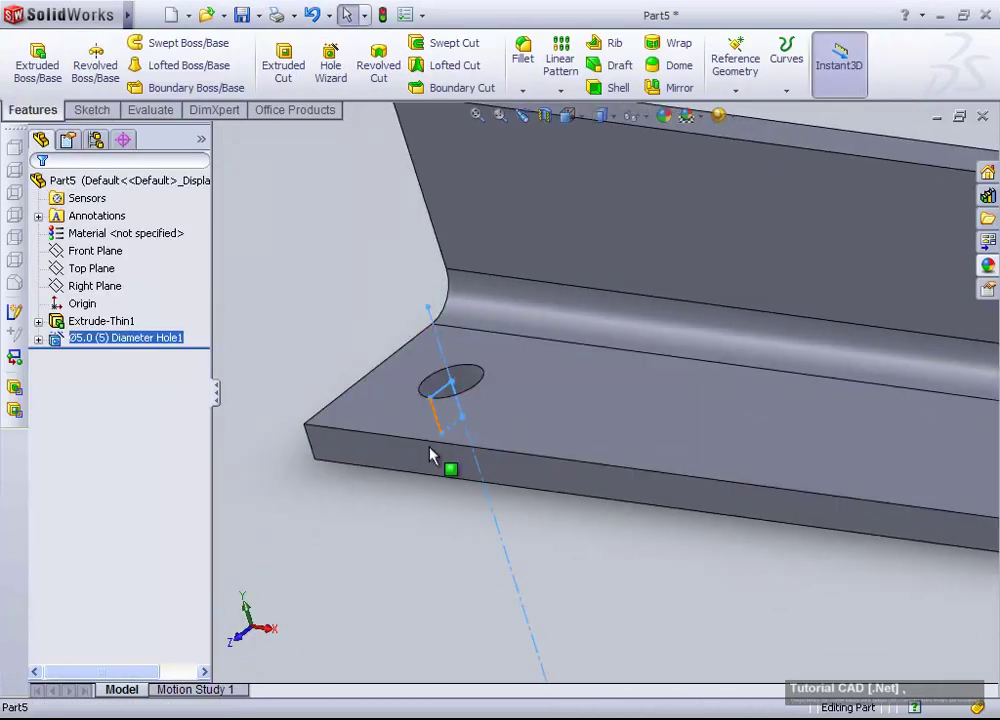
pyautogui.scroll(3, 400, 500)
pyautogui.scroll(-3, 670, 395)
pyautogui.moveTo(670, 395)
pyautogui.mouseDown(button='middle')
pyautogui.moveTo(692, 429)
pyautogui.moveTo(708, 430)
pyautogui.moveTo(650, 413)
pyautogui.mouseUp(button='middle')
pyautogui.moveTo(877, 502); pyautogui.dragTo(945, 520, button='middle')
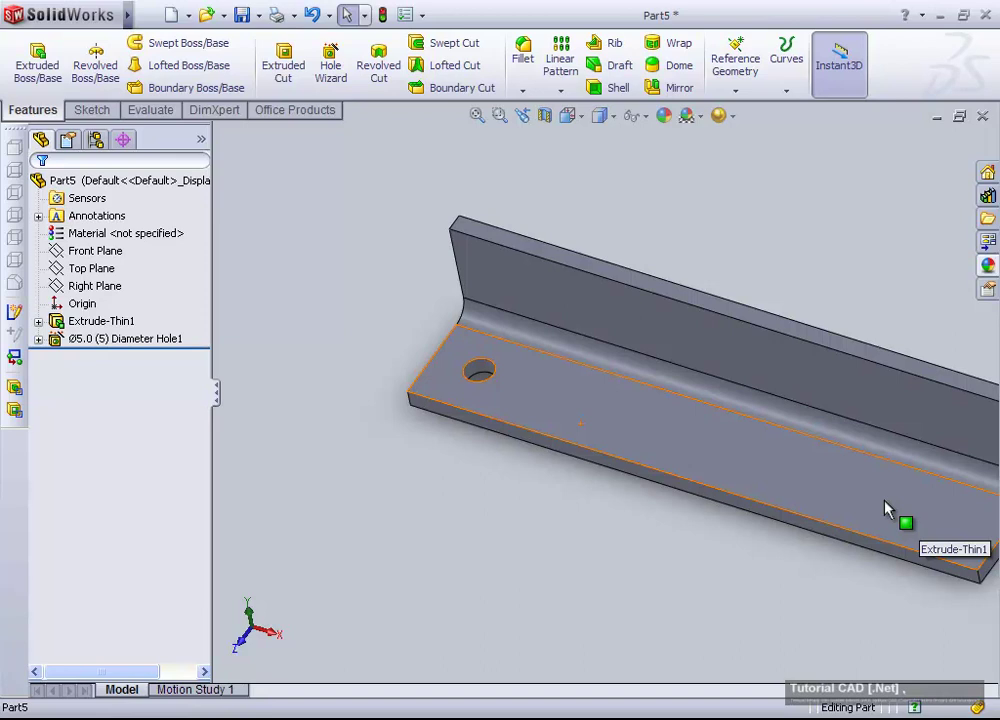
pyautogui.scroll(3, 634, 430)
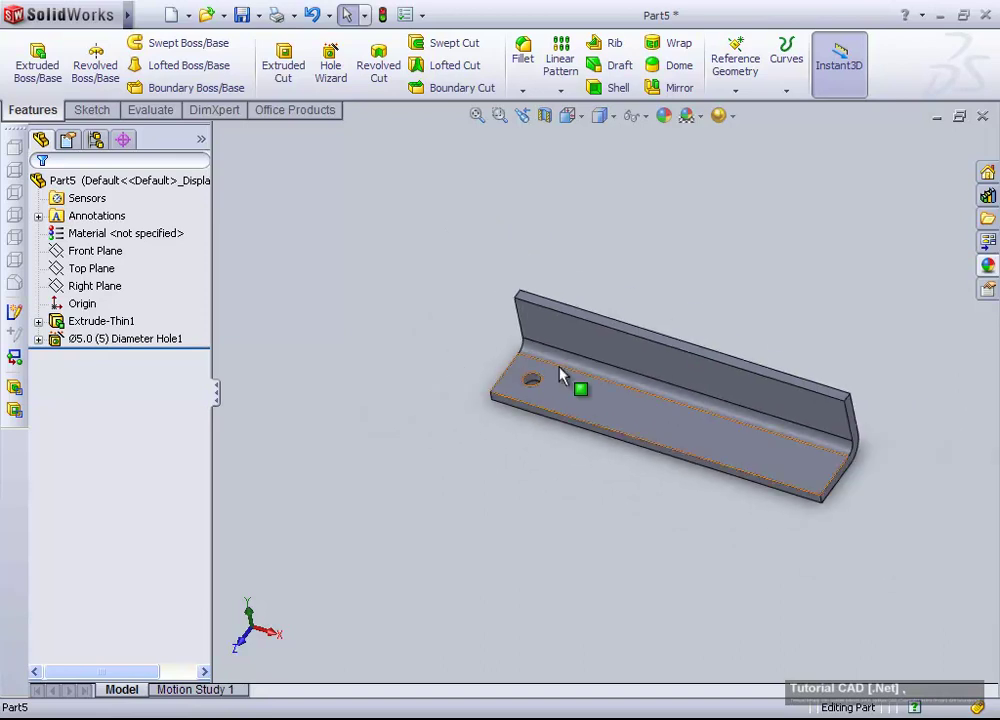
pyautogui.scroll(-4, 560, 374)
pyautogui.moveTo(620, 444); pyautogui.dragTo(648, 412, button='middle')
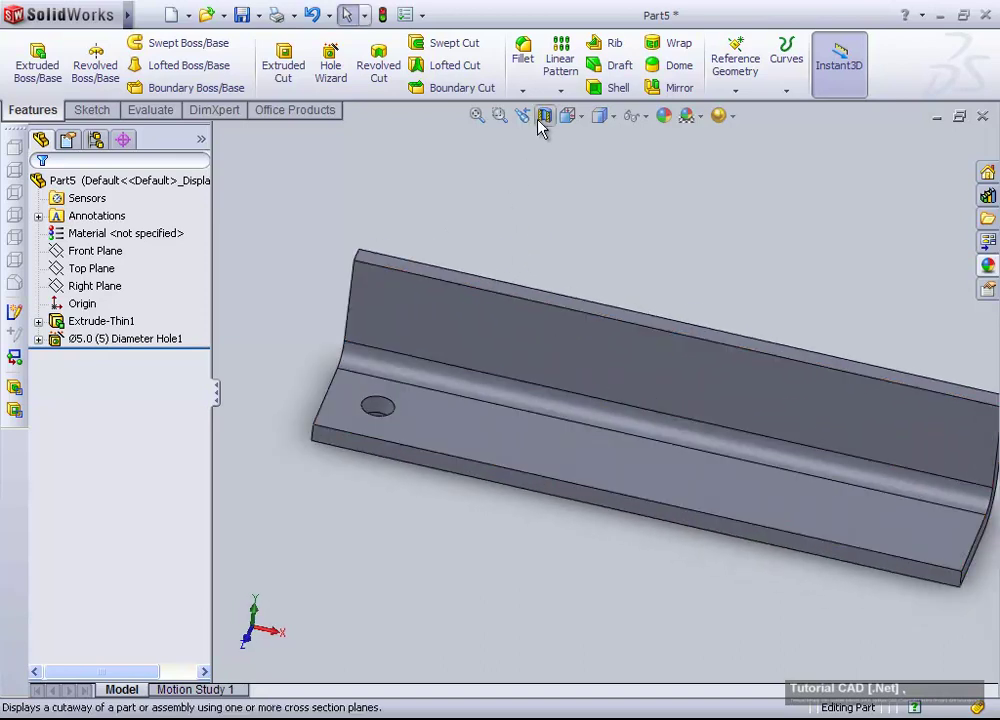
pyautogui.click(560, 55)
# - Select Diameter Hole1 as the pattern feature and the flange's long edge as Direction 1
pyautogui.moveTo(204, 279)
pyautogui.mouseDown()
pyautogui.moveTo(196, 301)
pyautogui.moveTo(198, 275)
pyautogui.mouseUp()
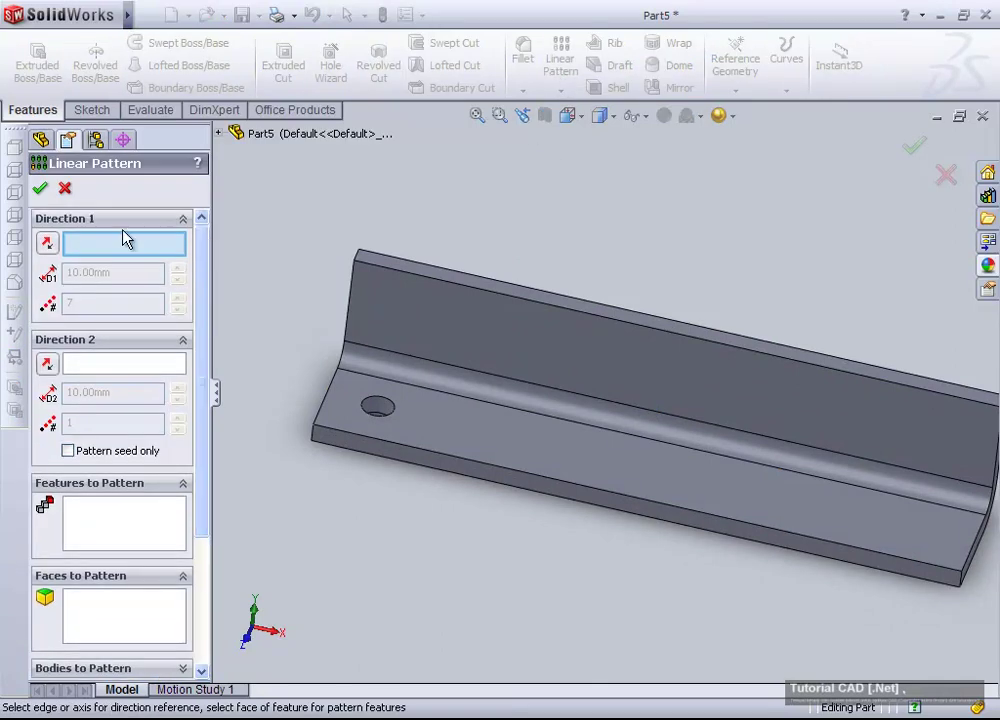
pyautogui.click(96, 518)
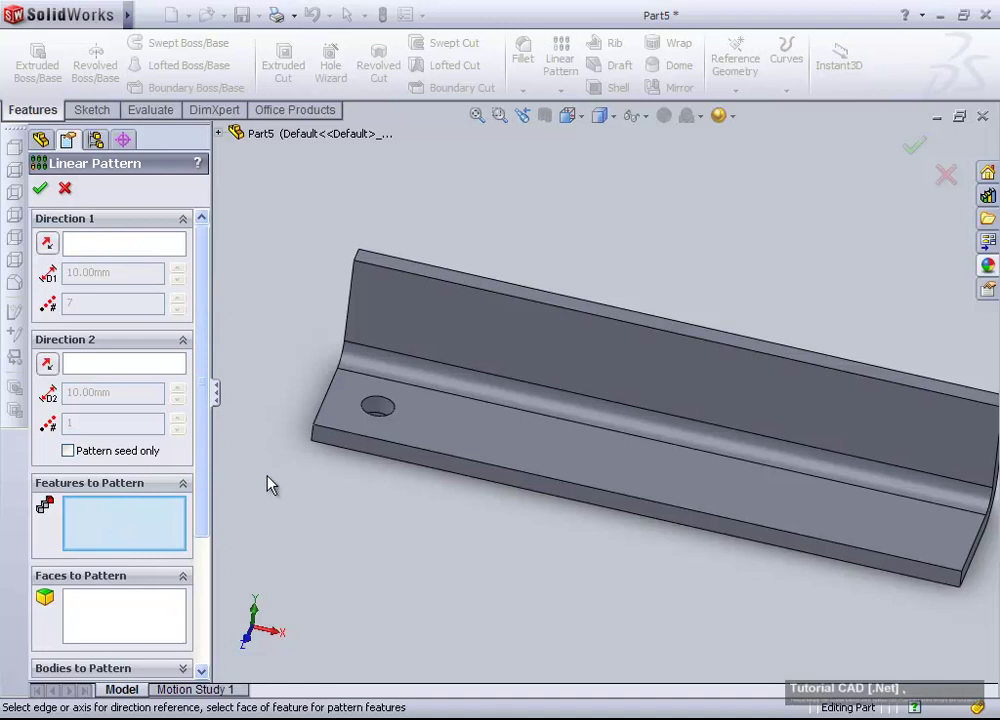
pyautogui.scroll(-2, 394, 408)
pyautogui.click(410, 414)
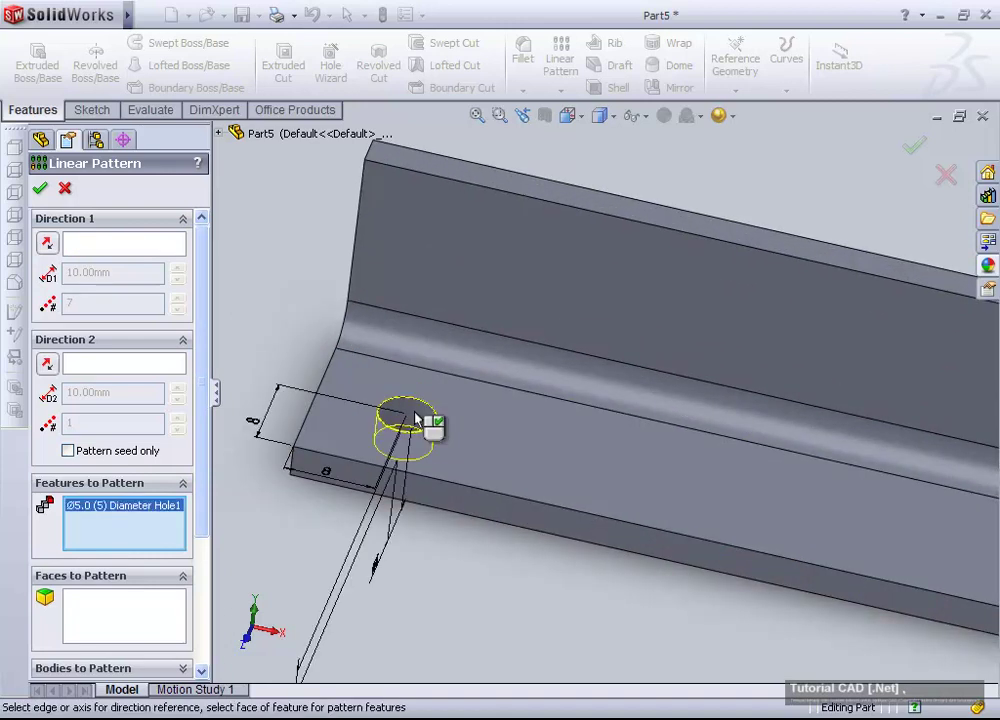
pyautogui.scroll(2, 298, 434)
pyautogui.click(100, 244)
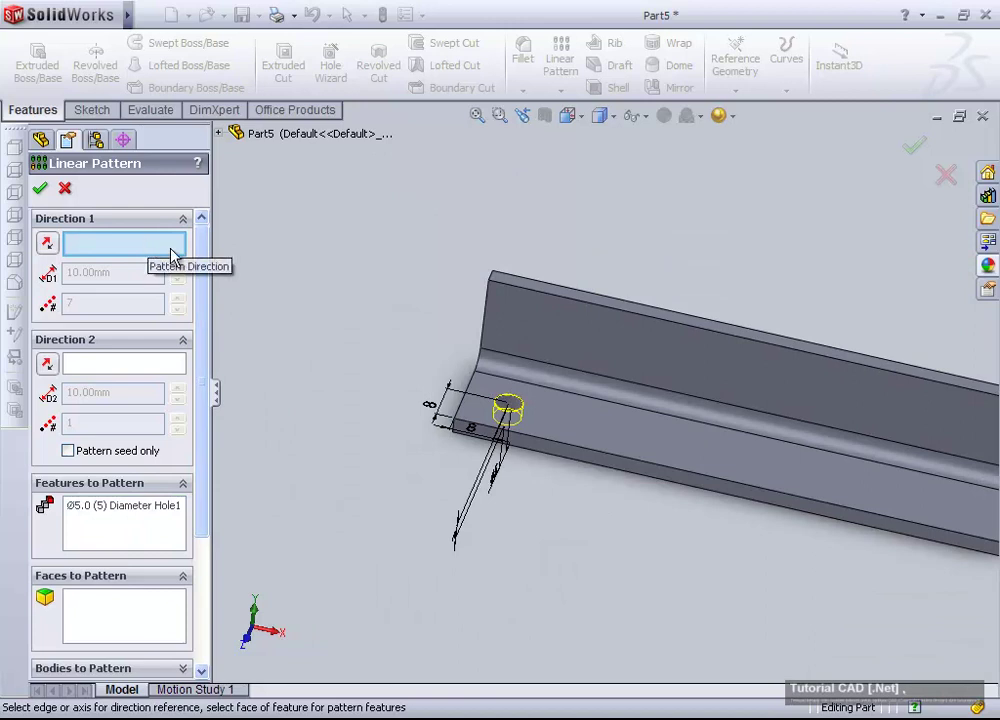
pyautogui.scroll(-2, 686, 448)
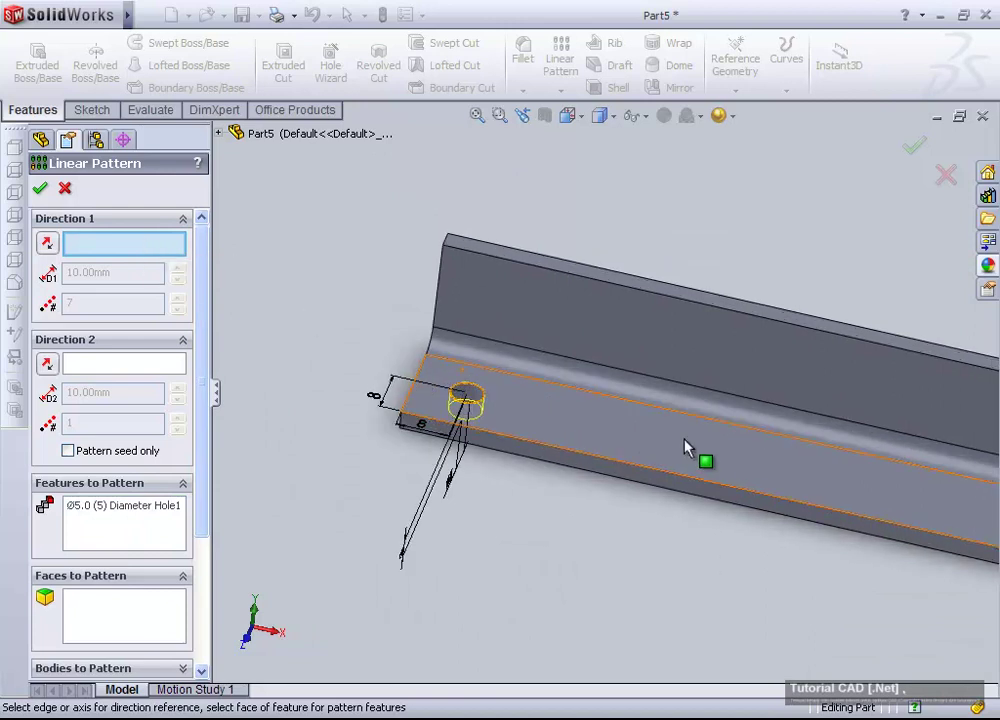
pyautogui.click(536, 450)
# - Set 14 mm spacing with 7 instances and create the hole pattern
pyautogui.scroll(2, 380, 476)
pyautogui.scroll(-2, 661, 440)
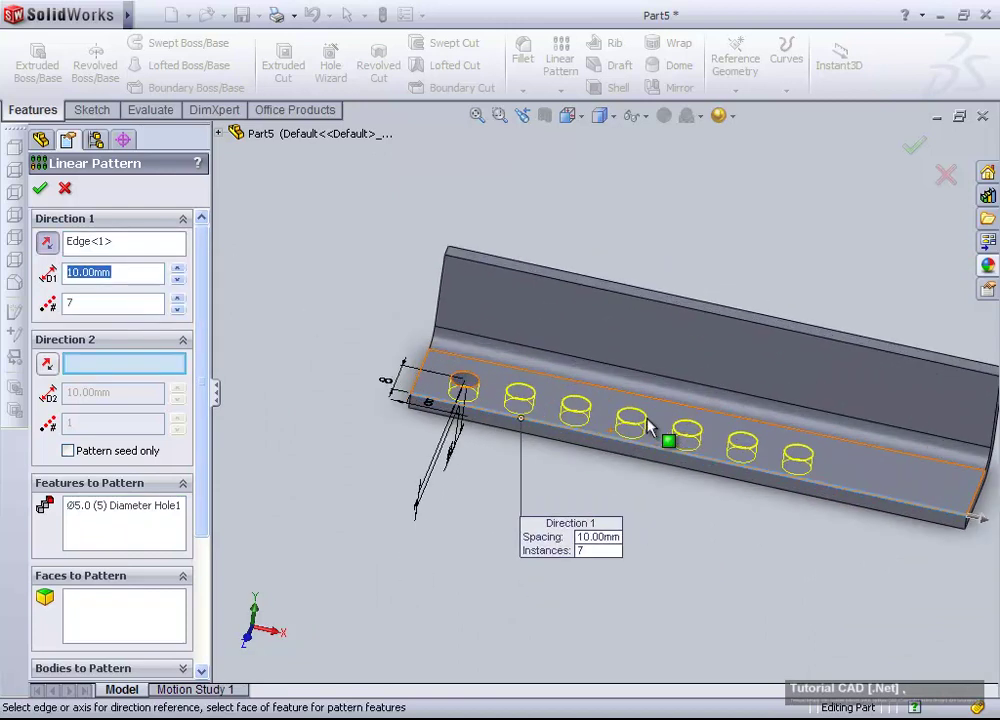
pyautogui.click(123, 273)
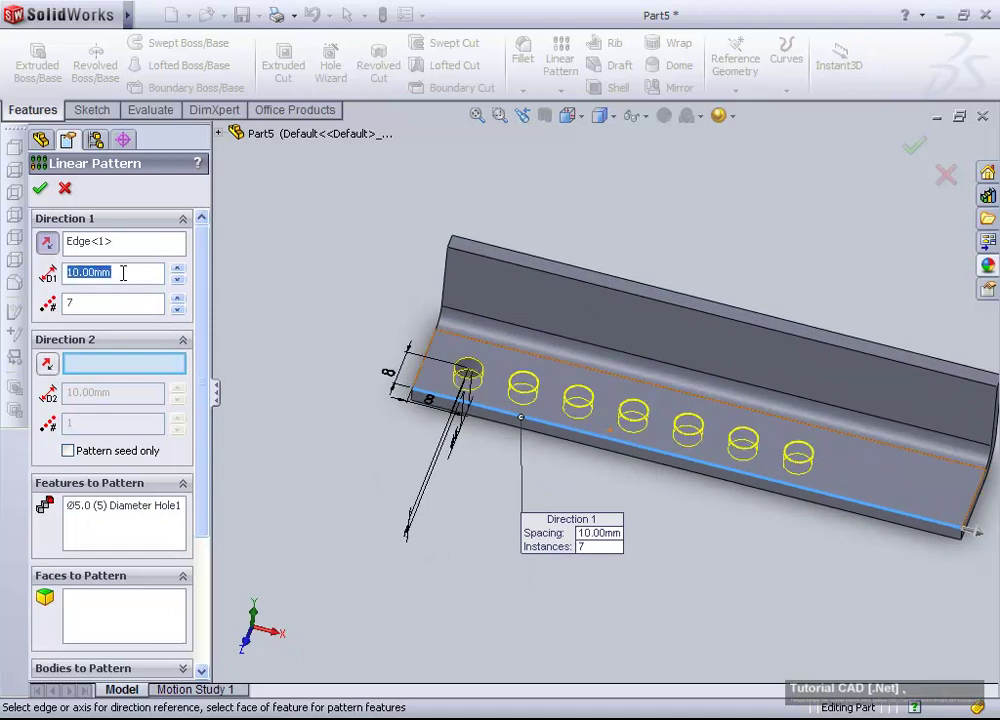
pyautogui.write('14')
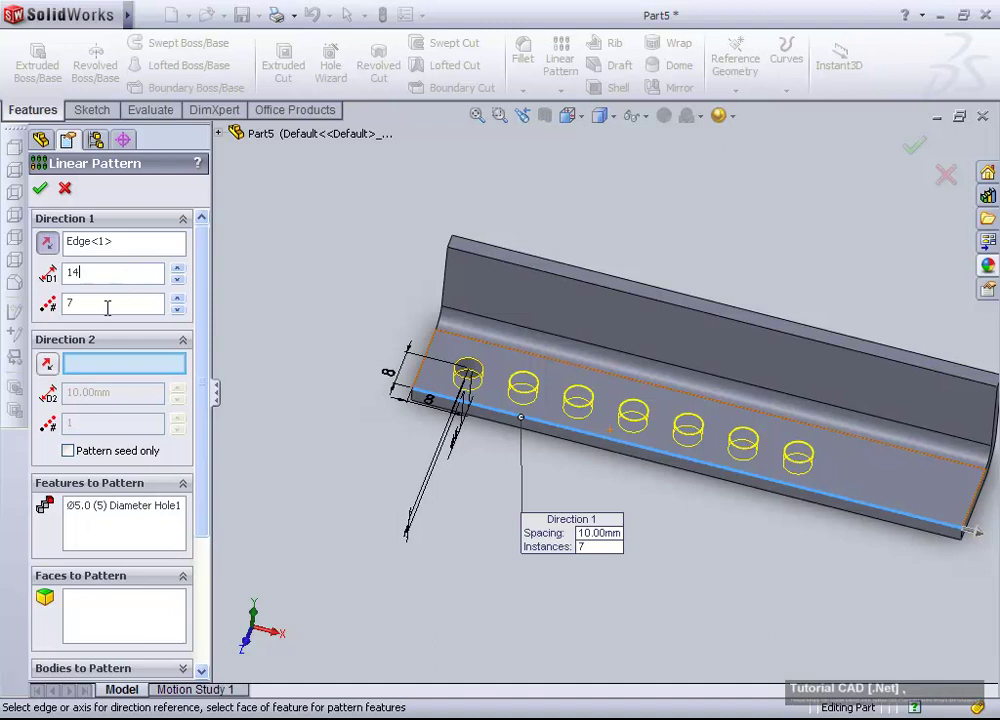
pyautogui.click(107, 308)
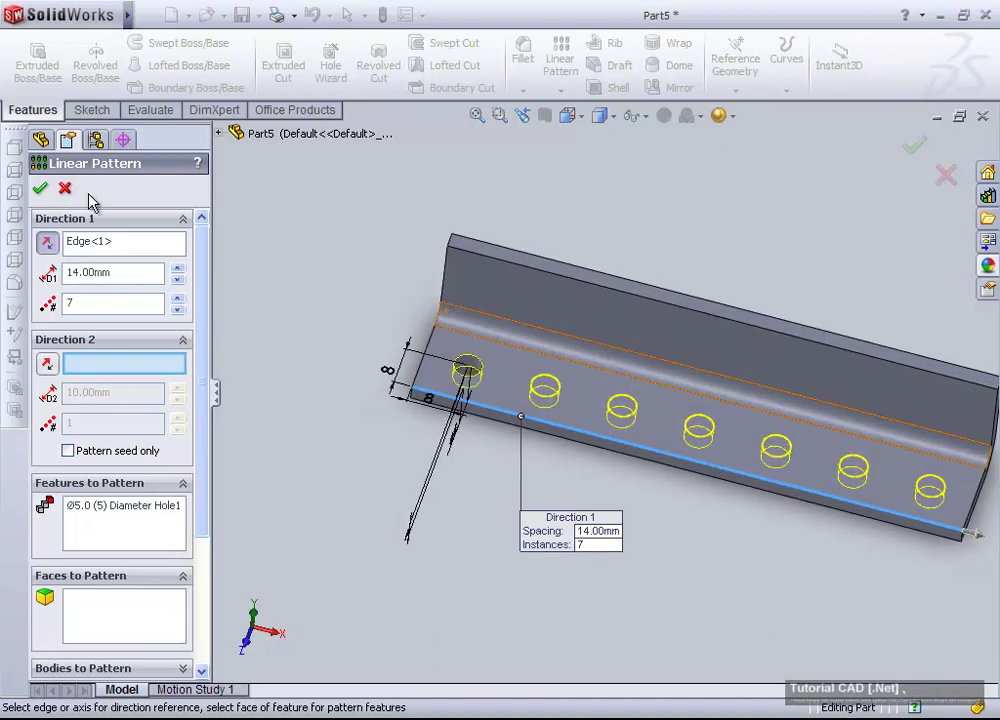
pyautogui.click(40, 190)
# - Orbit to the upright face and set up a new Ø5.0 Through All hole, ready for placement
pyautogui.scroll(-2, 661, 392)
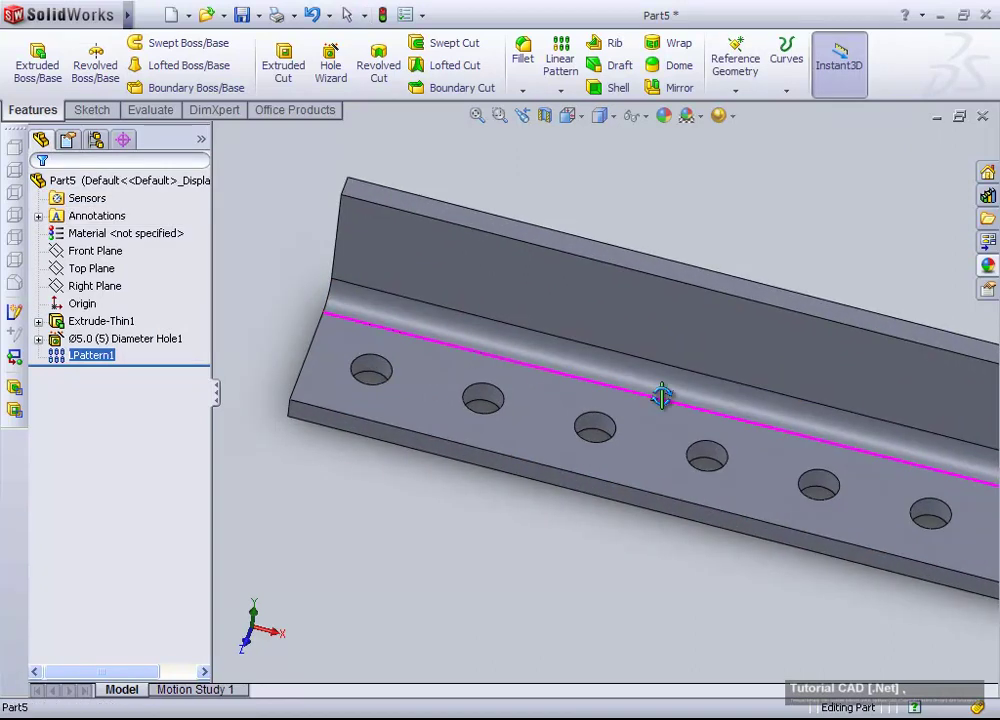
pyautogui.scroll(-2, 675, 340)
pyautogui.moveTo(527, 342); pyautogui.dragTo(545, 368, button='middle')
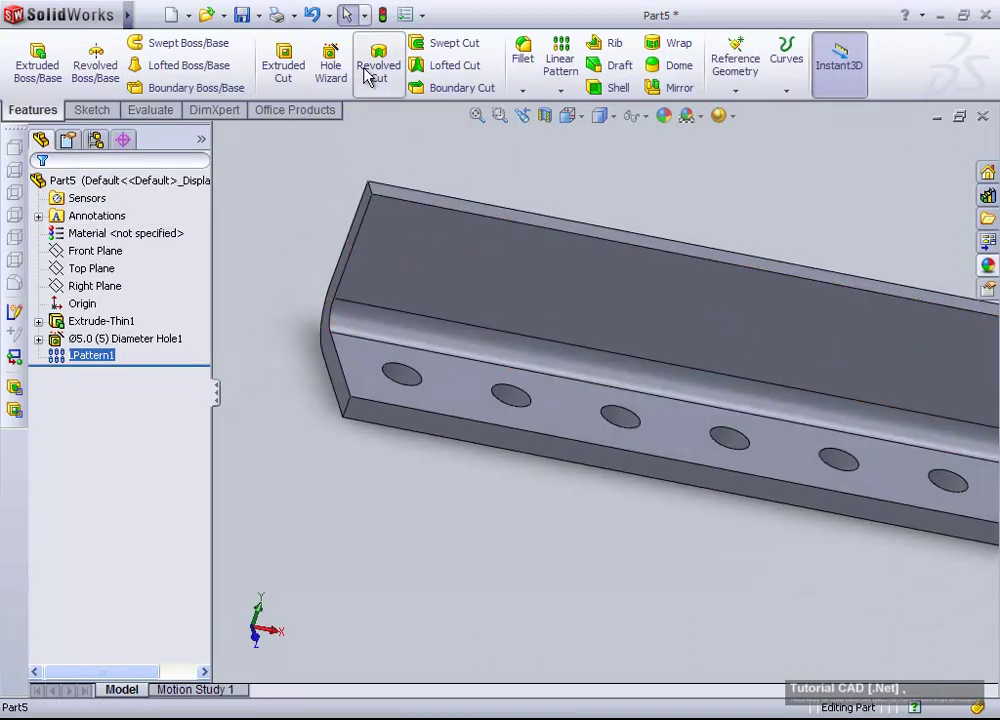
pyautogui.click(329, 67)
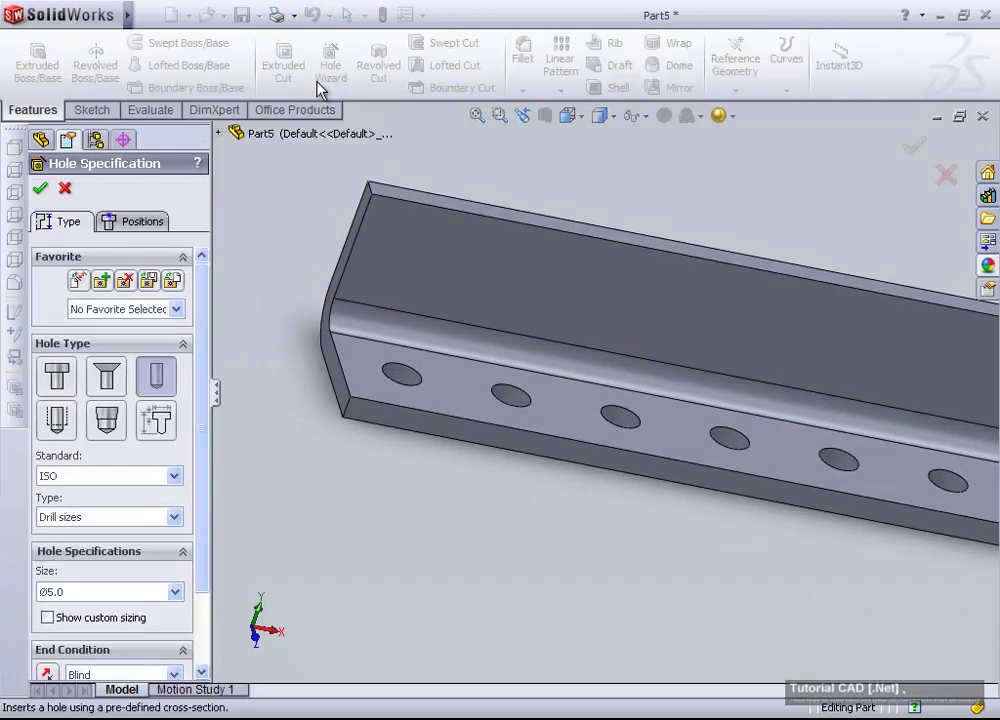
pyautogui.moveTo(204, 292); pyautogui.dragTo(204, 370)
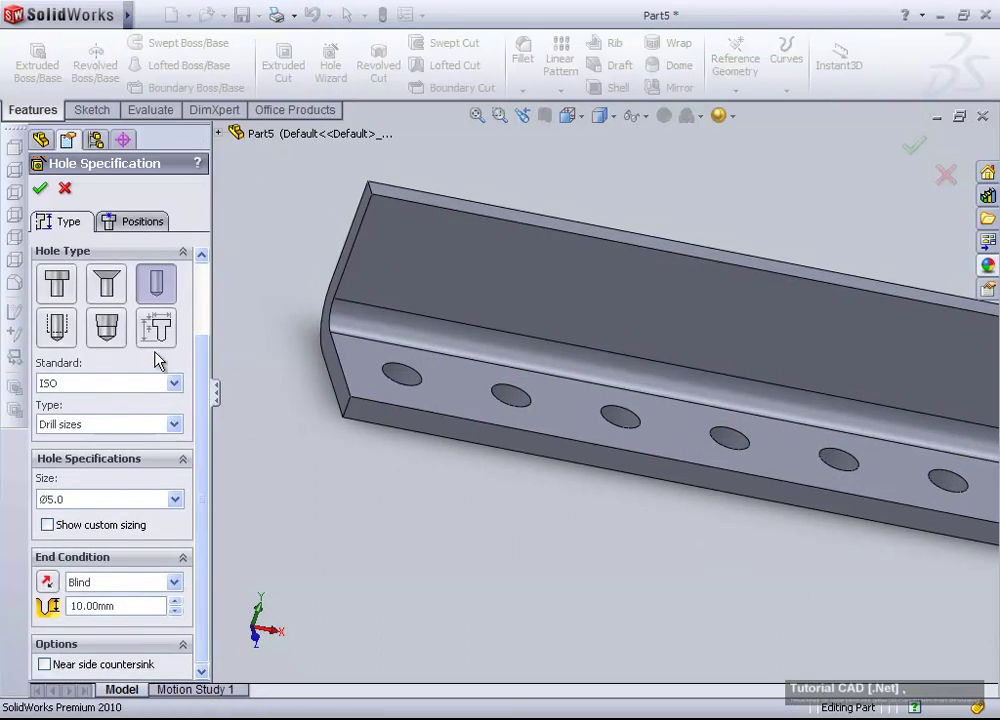
pyautogui.click(157, 585)
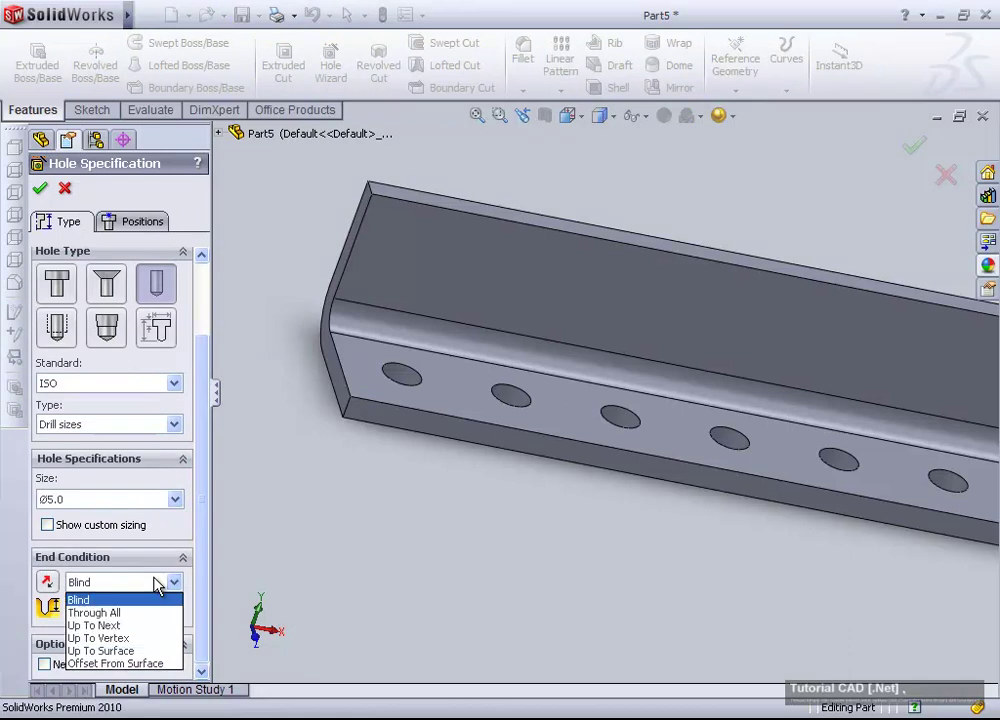
pyautogui.click(150, 613)
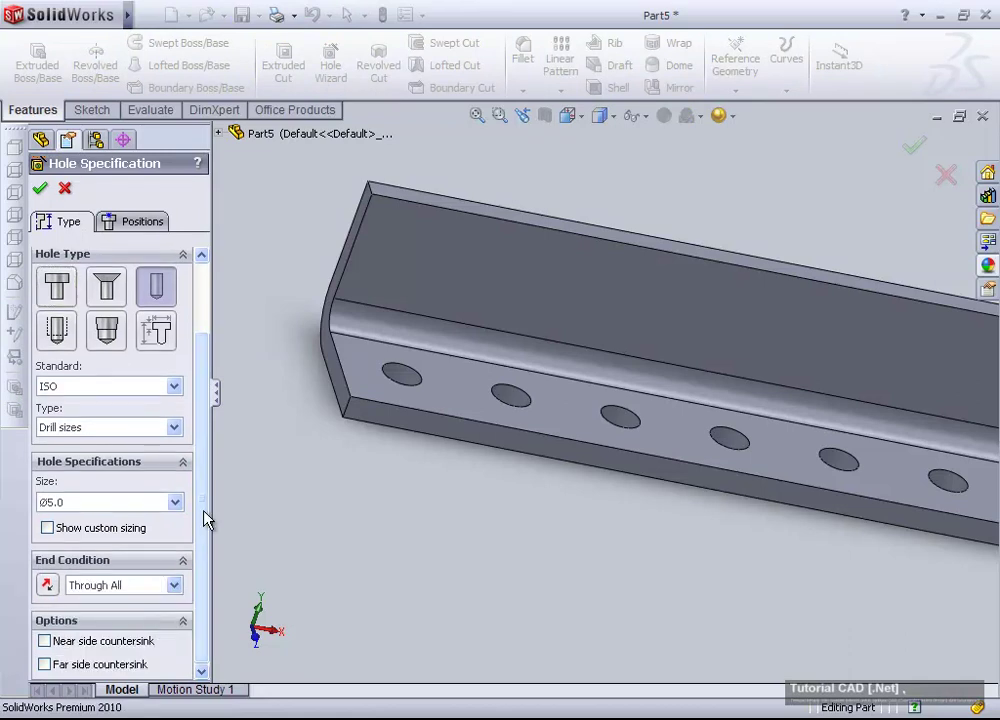
pyautogui.scroll(3, 159, 398)
pyautogui.click(143, 222)
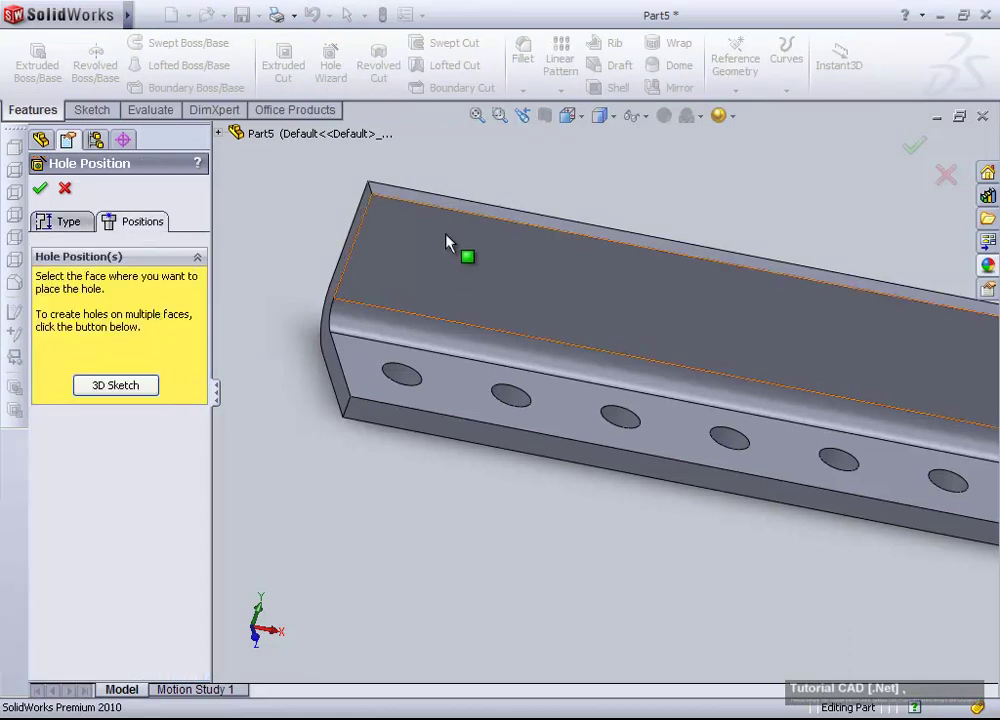
# - Place two hole centre points on the upright flange face, one near each end
pyautogui.click(404, 237)
pyautogui.scroll(3, 306, 306)
pyautogui.scroll(-4, 826, 375)
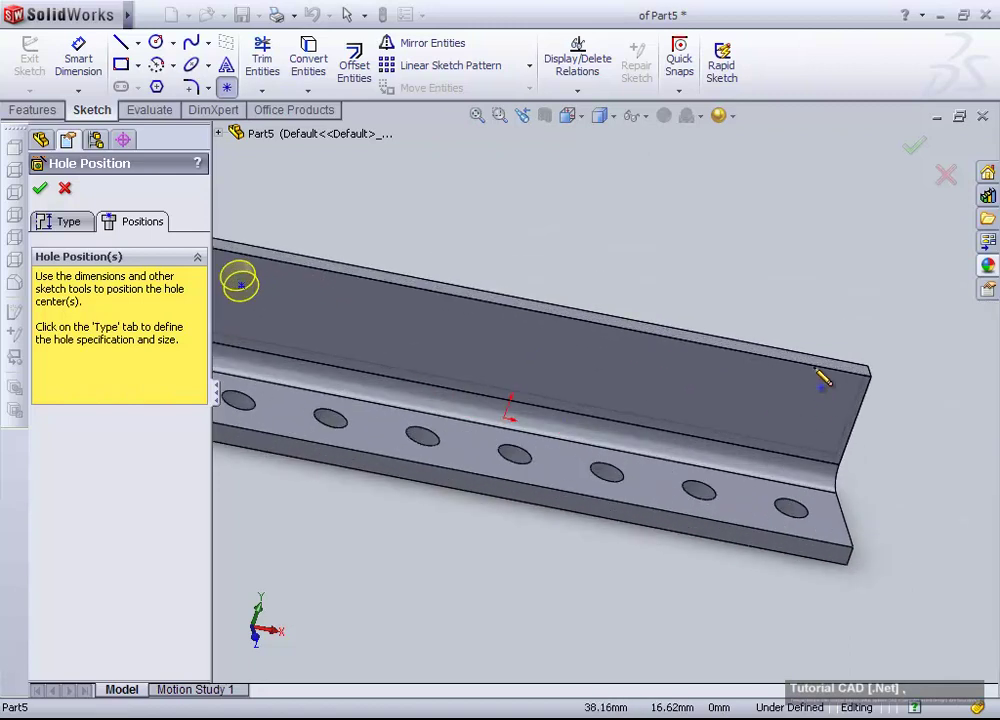
pyautogui.click(815, 398)
pyautogui.scroll(3, 542, 335)
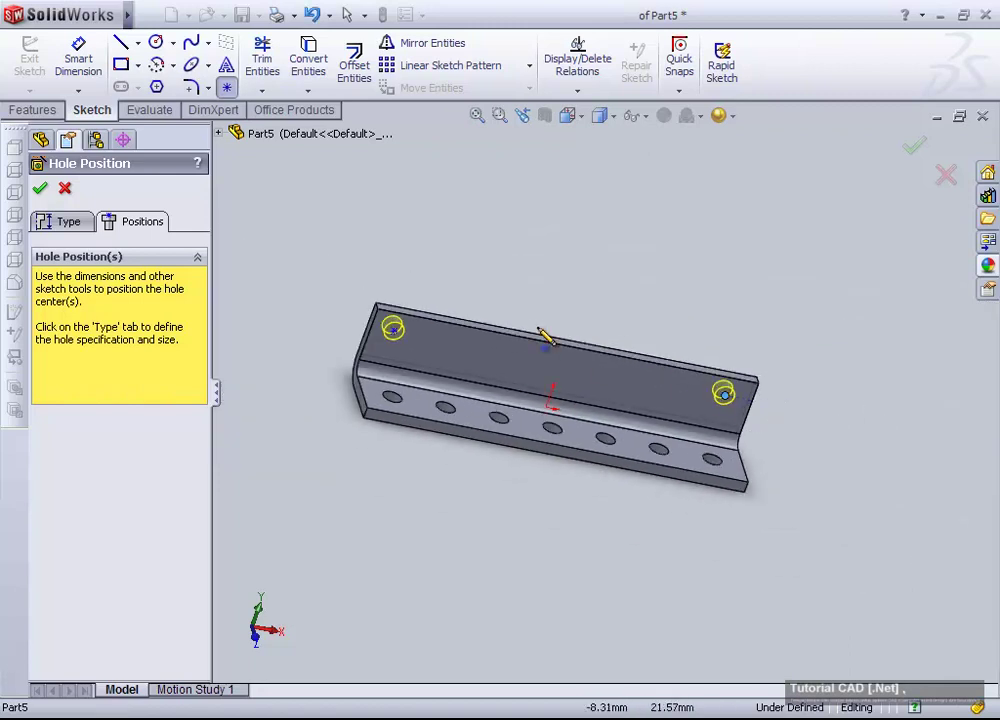
pyautogui.scroll(-2, 373, 350)
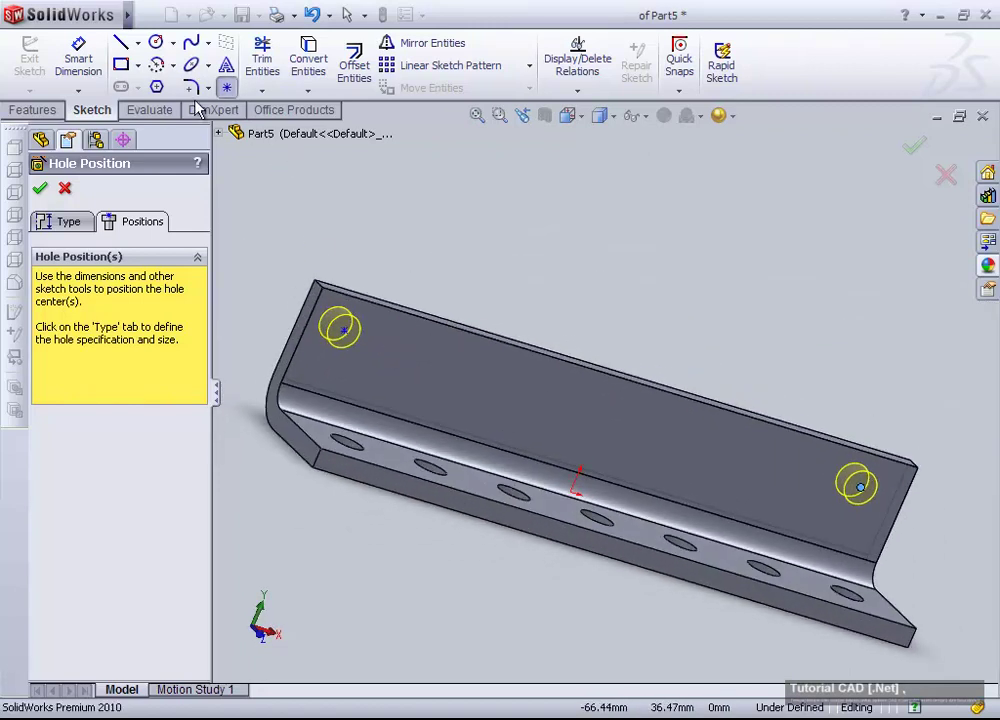
# - Dimension the first hole centre 8 mm from the flange's top edge and end edge
pyautogui.click(78, 58)
pyautogui.scroll(-2, 388, 293)
pyautogui.scroll(-2, 390, 300)
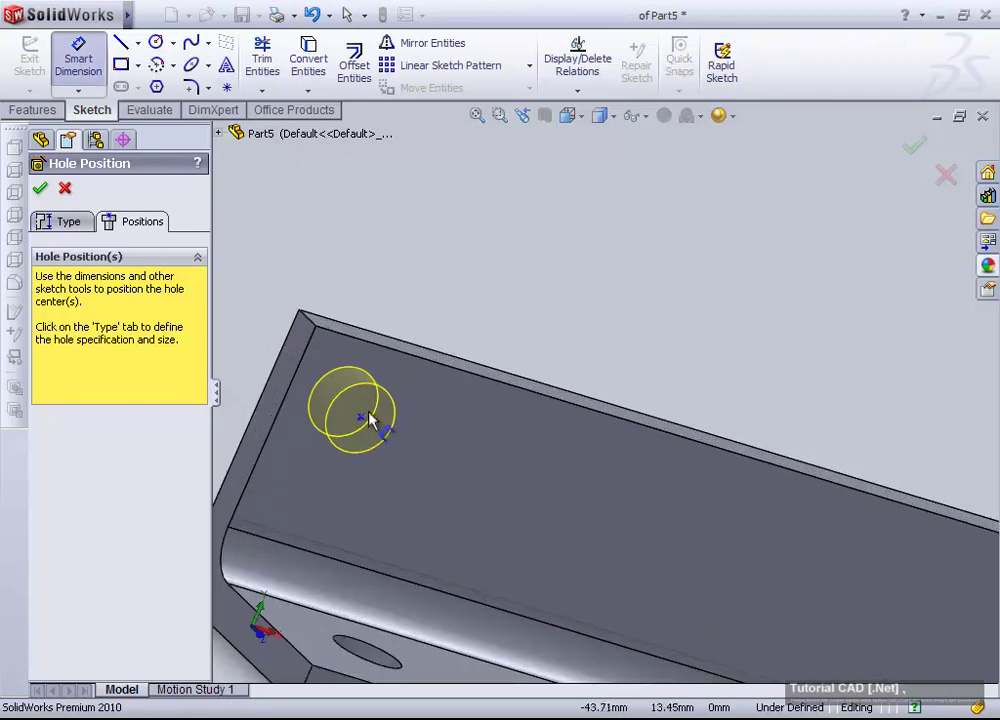
pyautogui.click(360, 418)
pyautogui.click(400, 351)
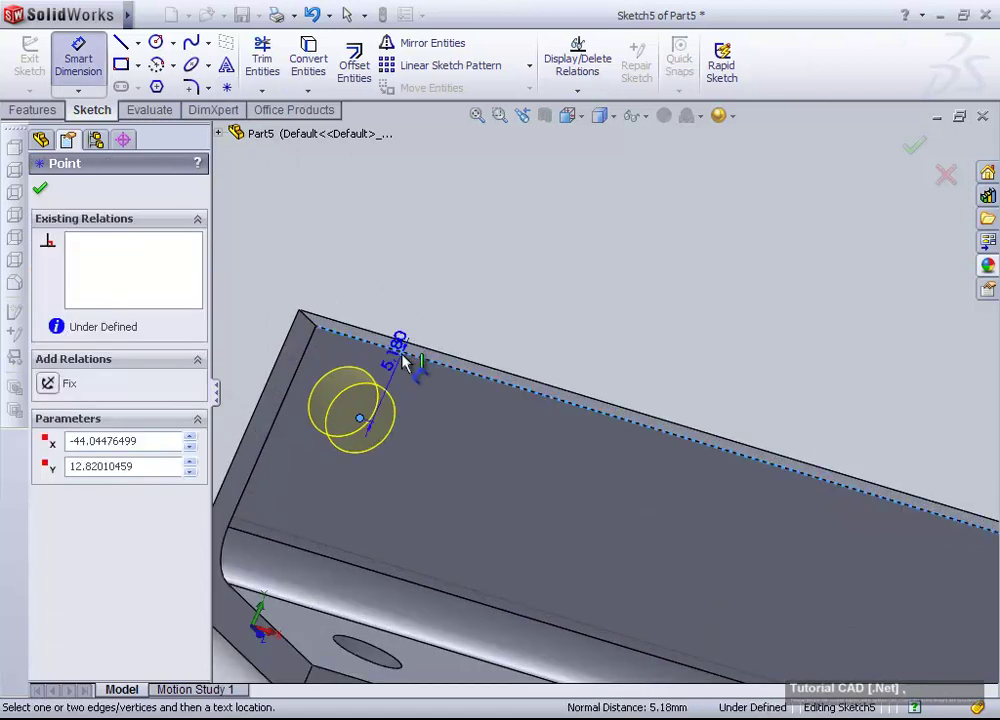
pyautogui.click(400, 287)
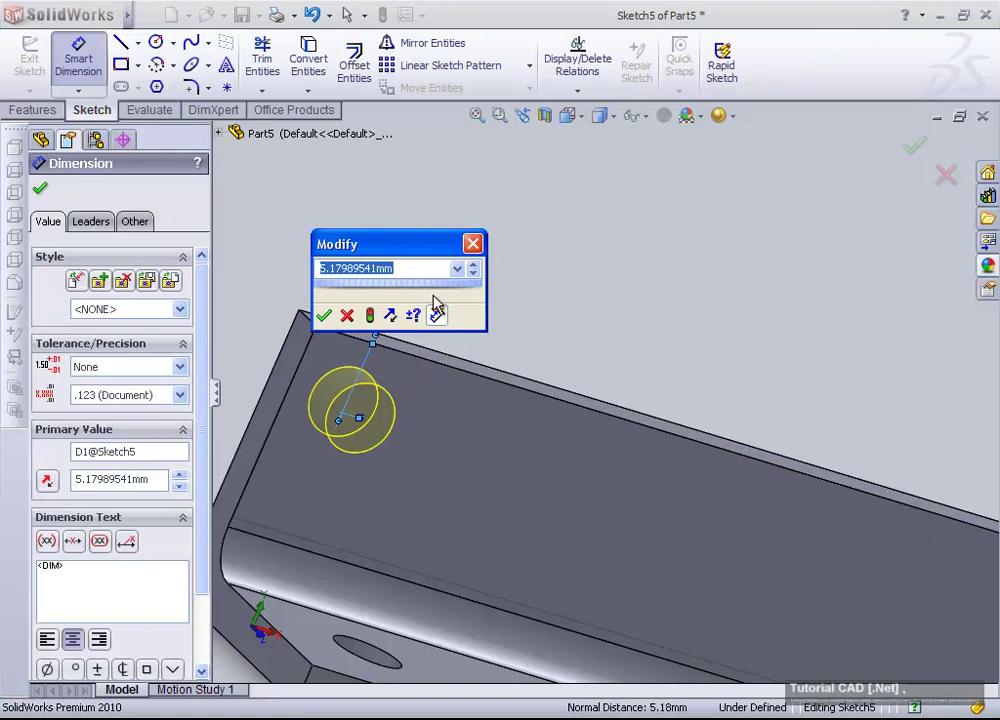
pyautogui.write('8')
pyautogui.press('Return')
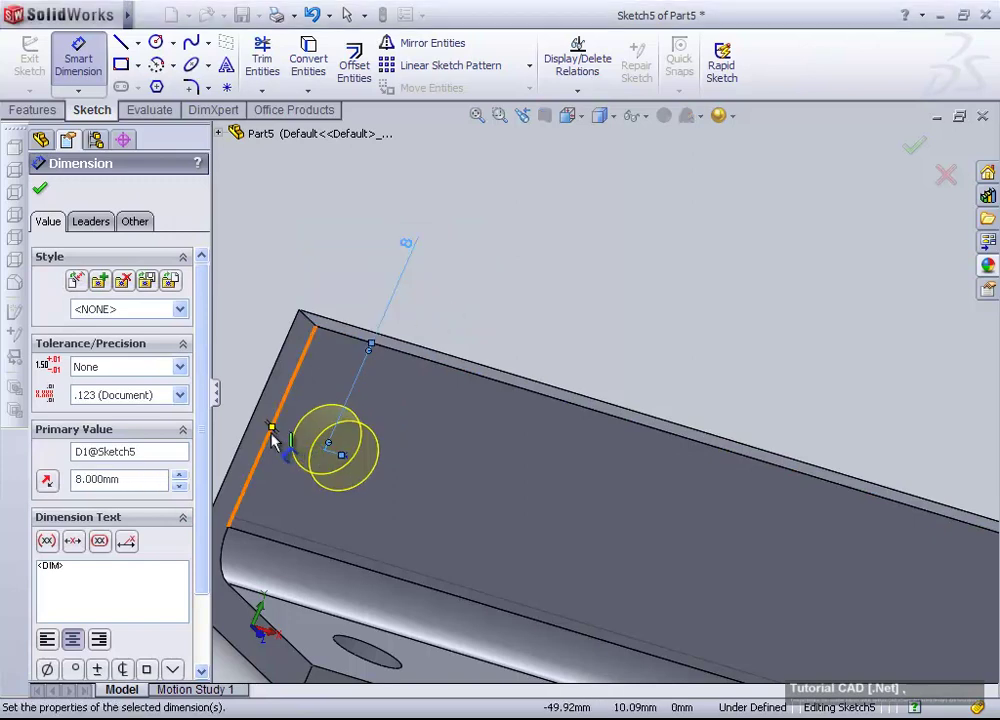
pyautogui.click(268, 436)
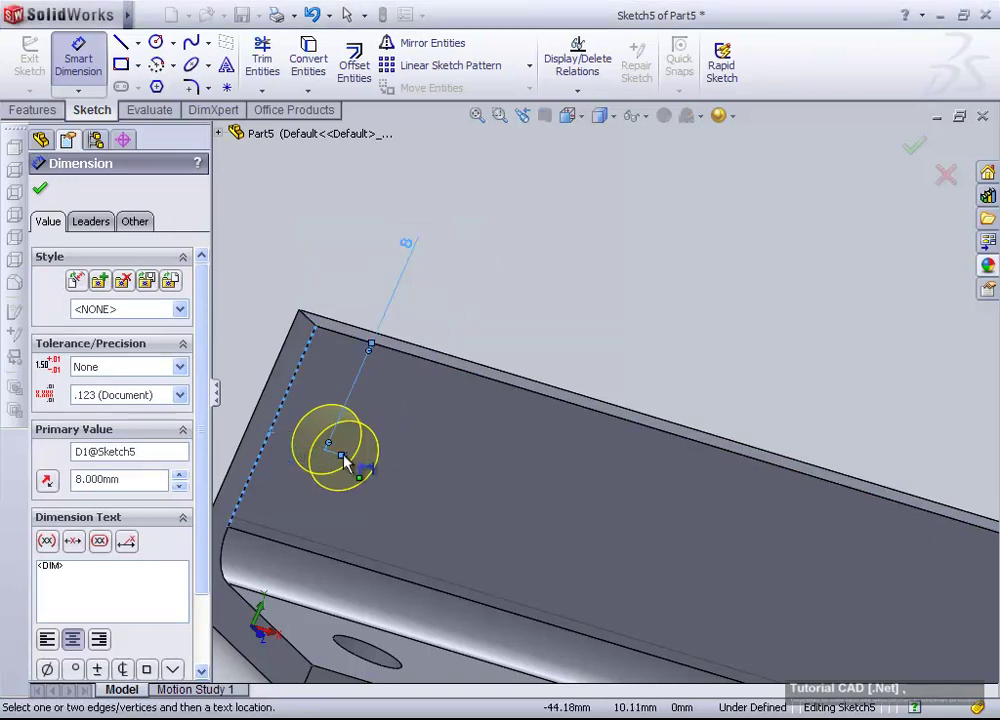
pyautogui.click(342, 457)
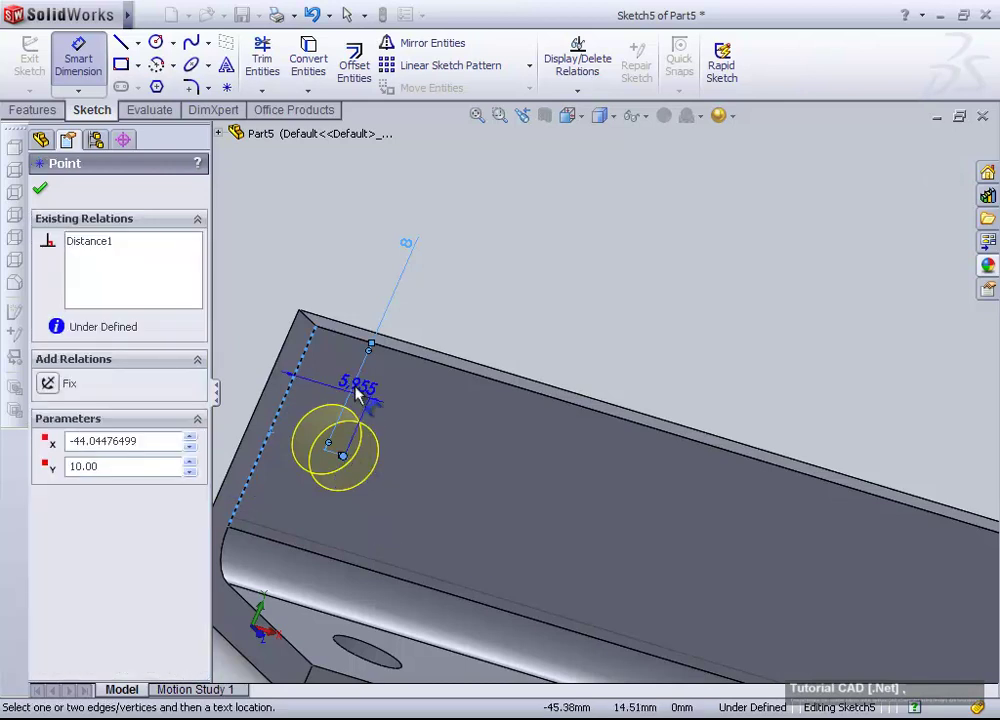
pyautogui.click(424, 352)
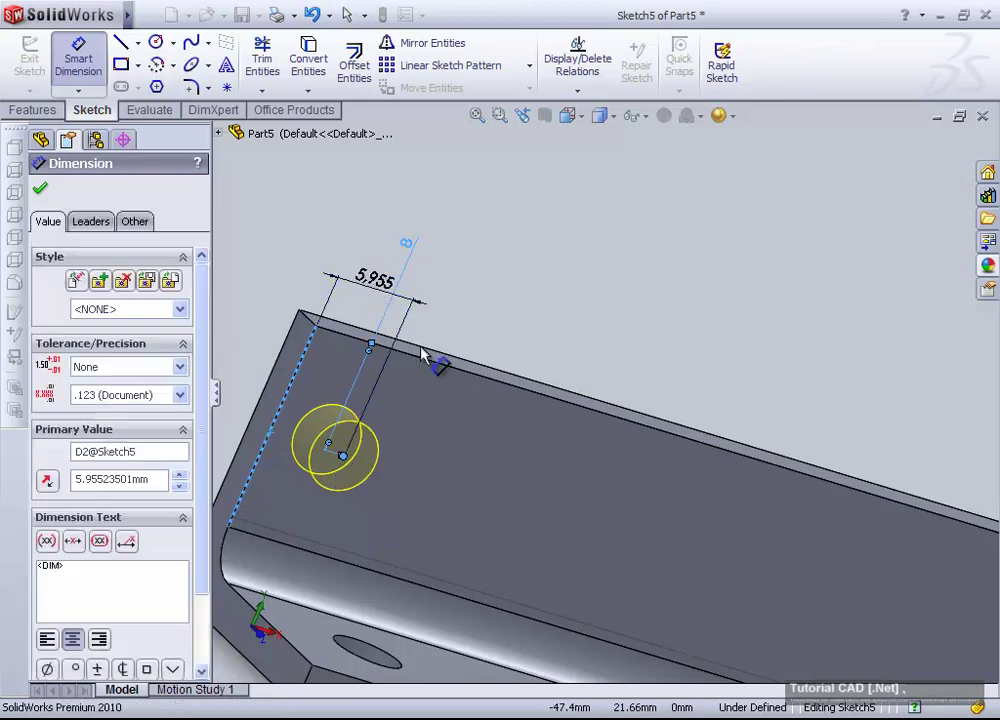
pyautogui.write('8')
pyautogui.press('Return')
# - Dimension the second hole centre 8 mm from the top edge and far end edge
pyautogui.scroll(5, 350, 323)
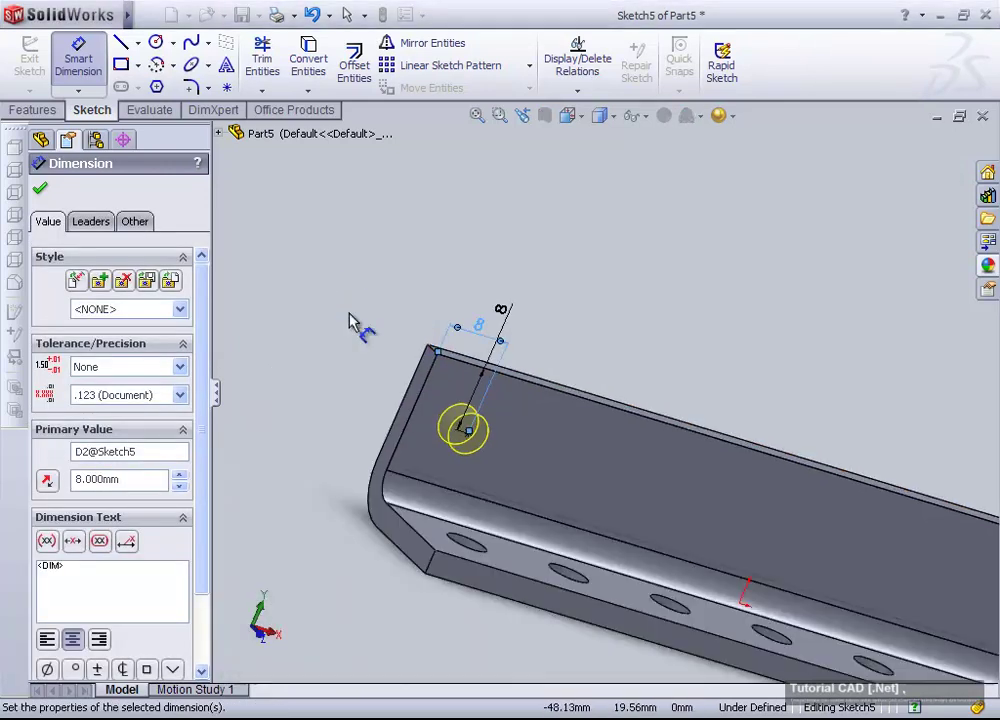
pyautogui.scroll(-5, 855, 520)
pyautogui.scroll(-1, 800, 490)
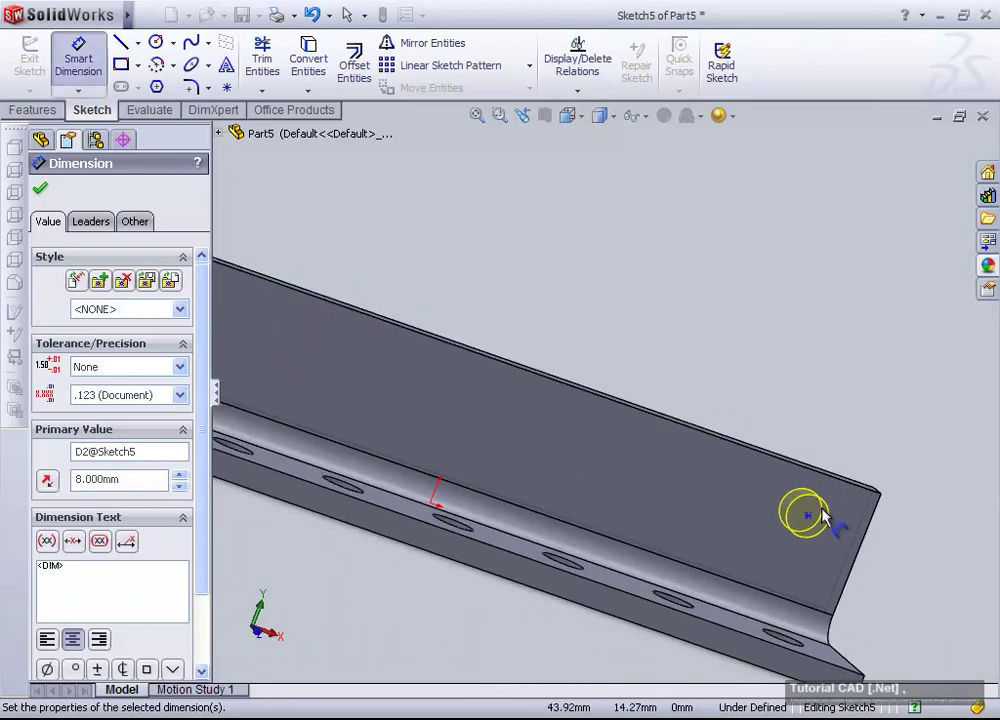
pyautogui.scroll(-1, 820, 520)
pyautogui.click(779, 509)
pyautogui.click(822, 452)
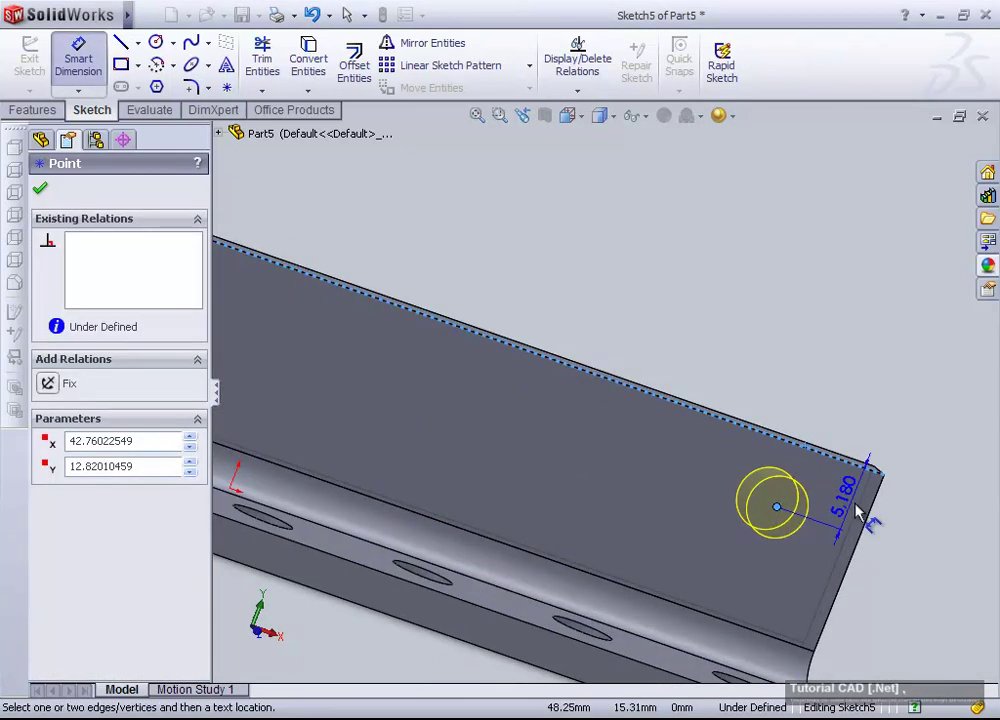
pyautogui.click(900, 526)
pyautogui.write('8')
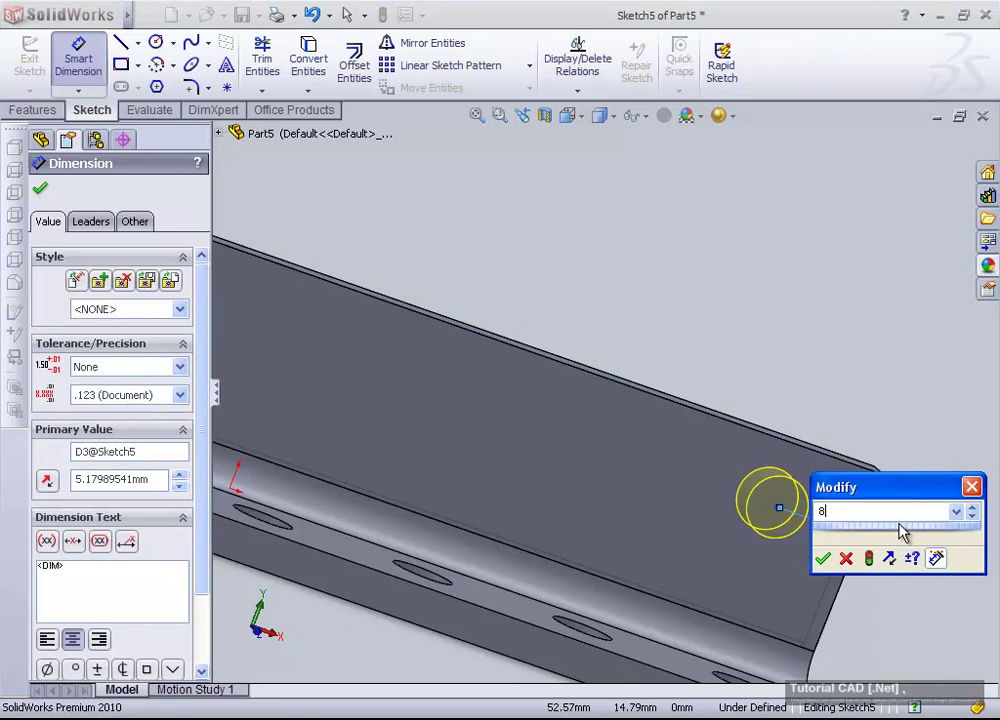
pyautogui.press('Return')
pyautogui.click(764, 541)
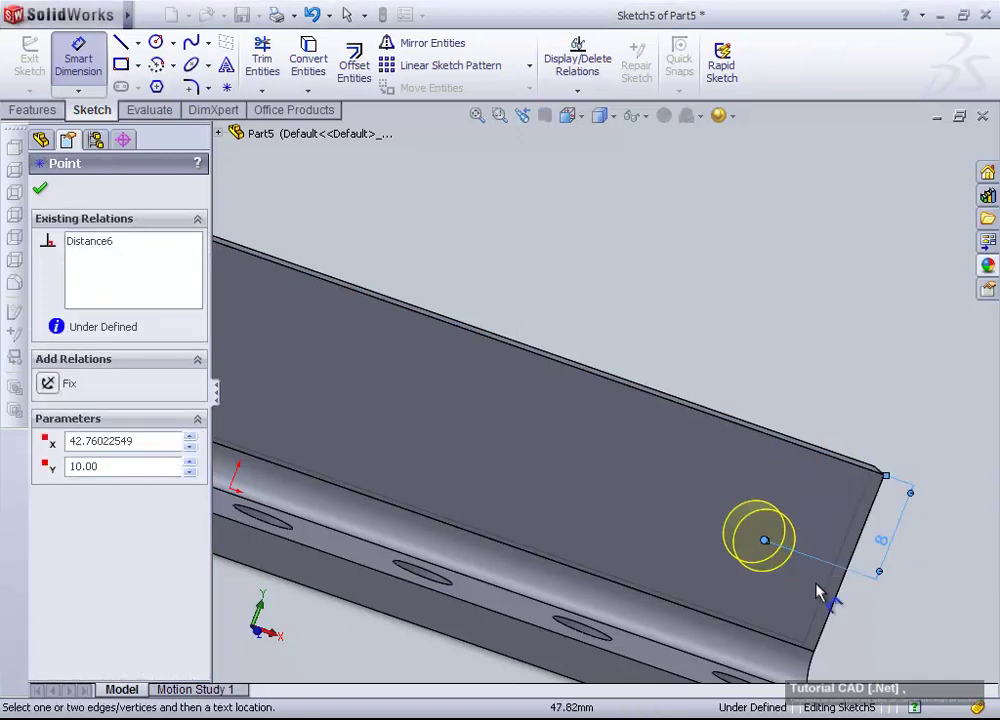
pyautogui.click(838, 604)
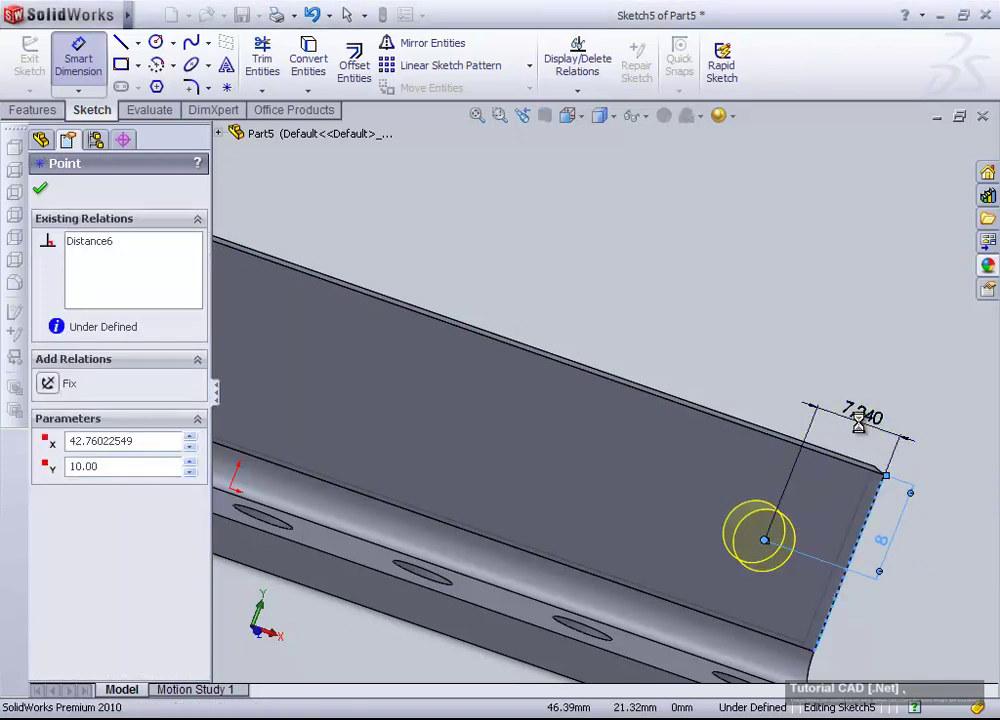
pyautogui.click(860, 431)
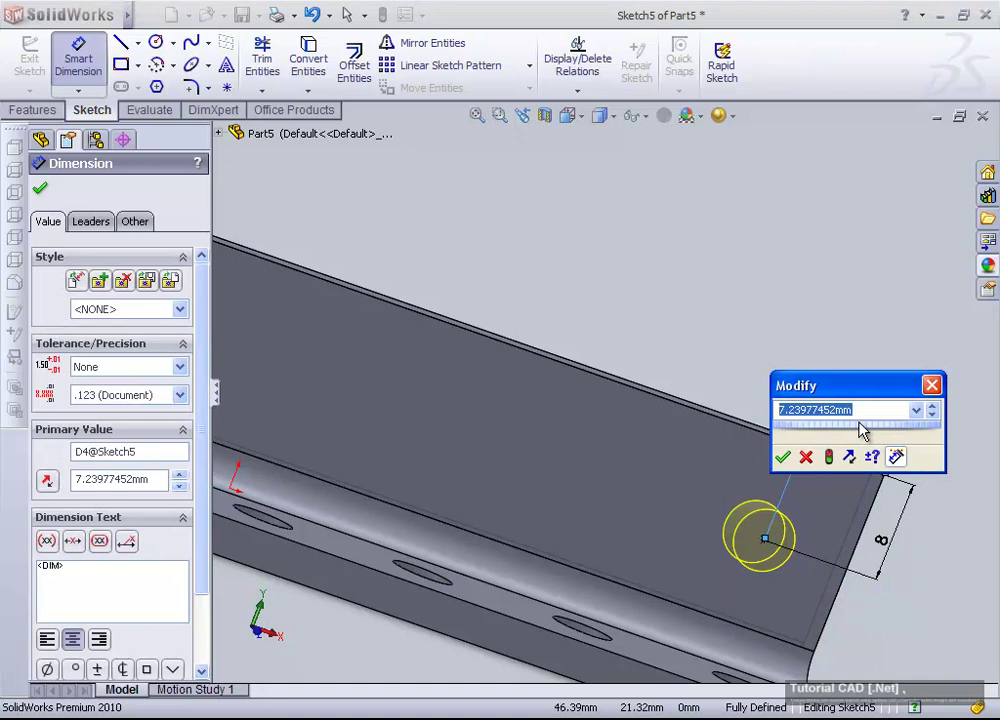
pyautogui.write('8')
pyautogui.press('Return')
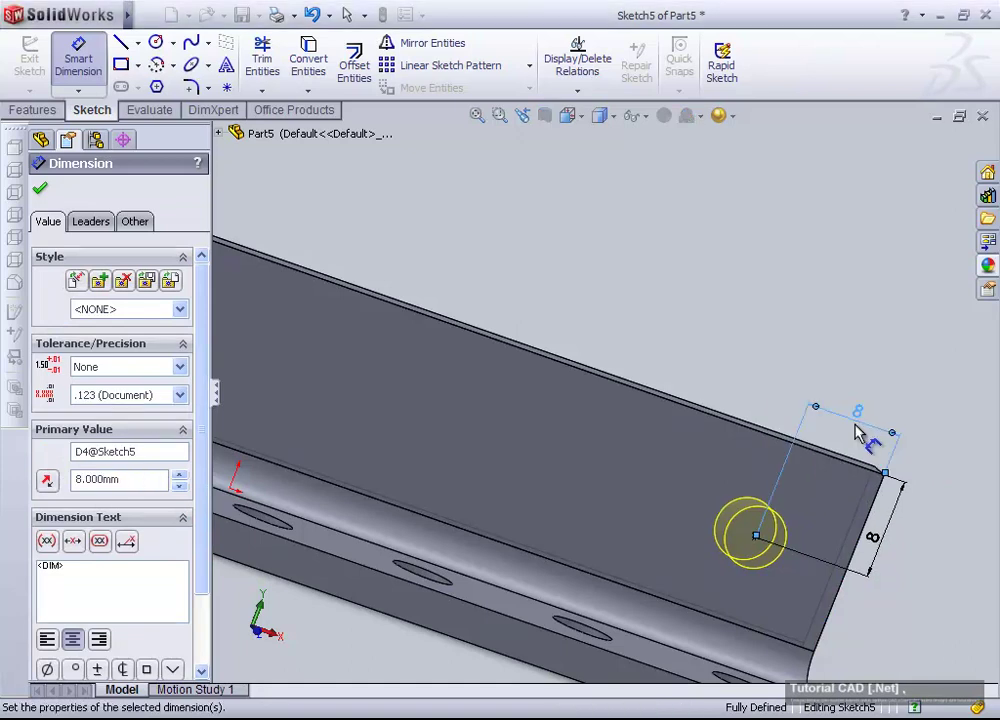
# - Close dimensioning and accept the fully defined hole placement sketch
pyautogui.scroll(5, 855, 432)
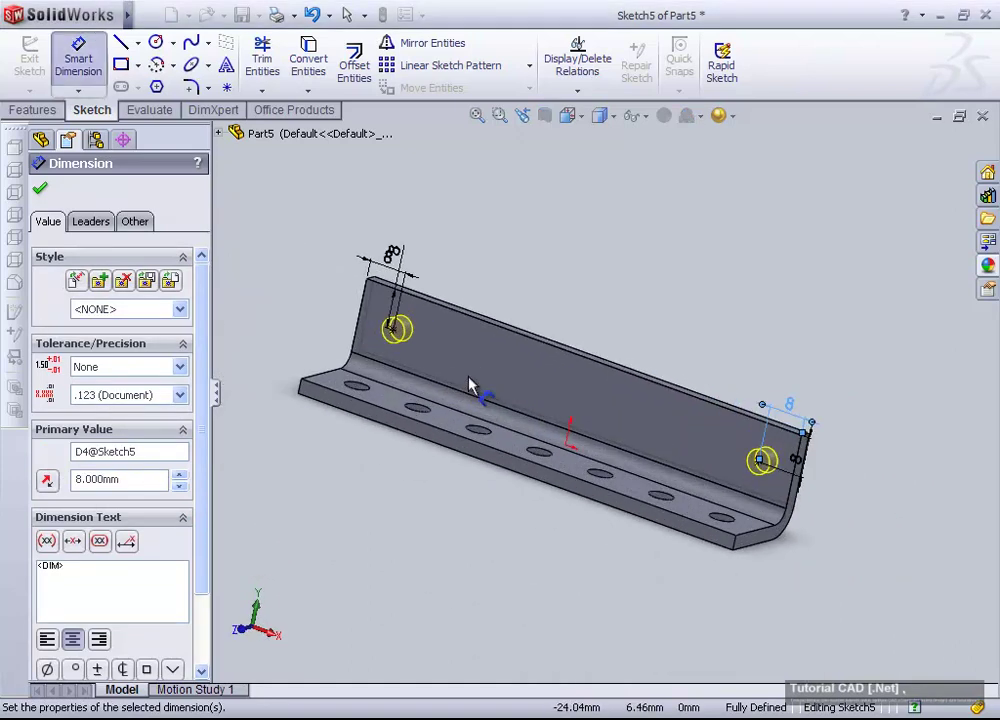
pyautogui.moveTo(470, 385); pyautogui.dragTo(464, 408, button='middle')
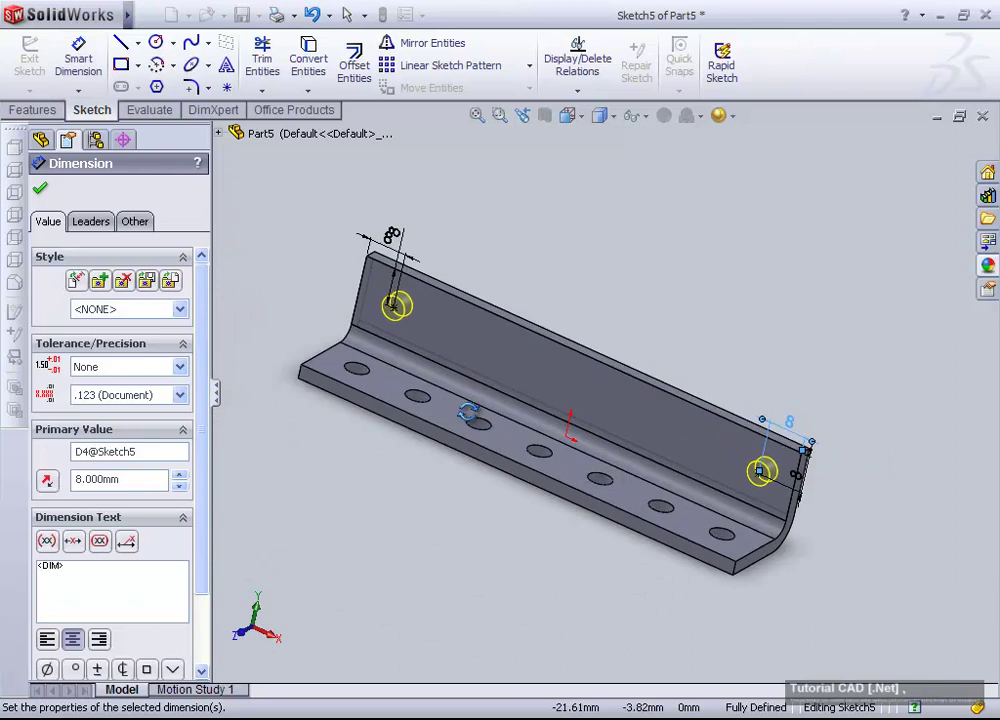
pyautogui.click(80, 68)
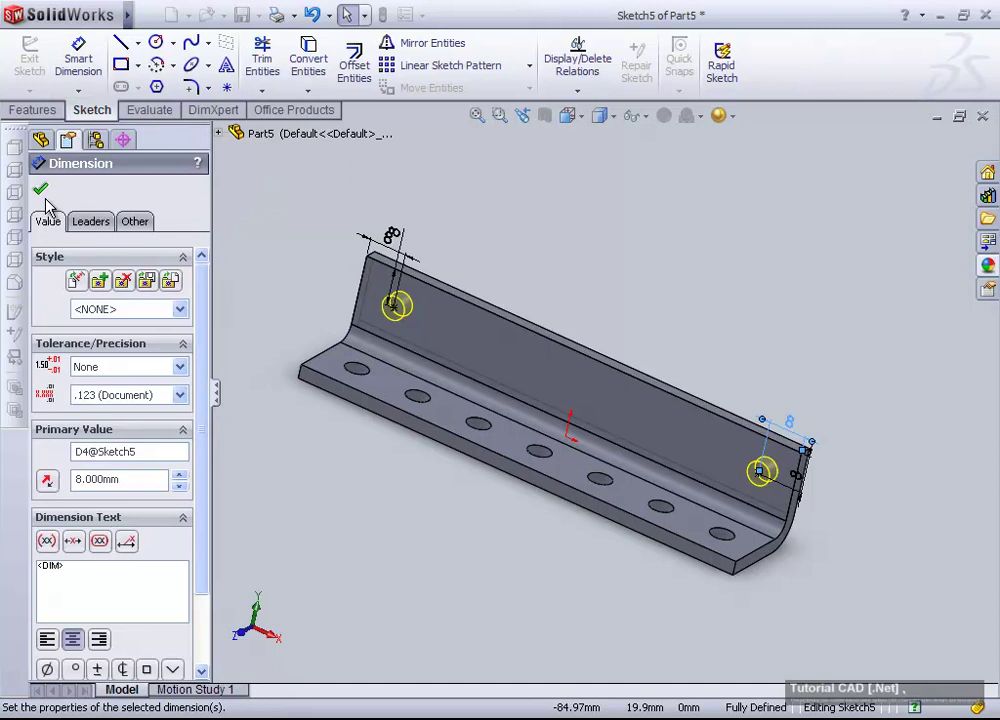
pyautogui.click(40, 189)
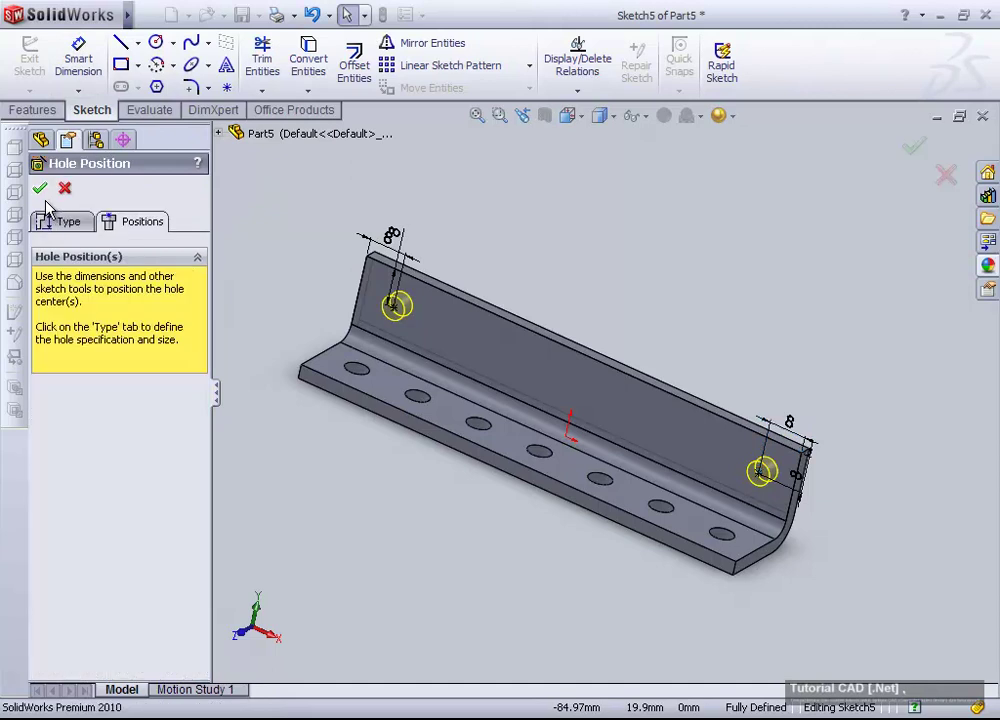
# - Accept the two Ø5 holes through the upright flange
pyautogui.click(913, 147)
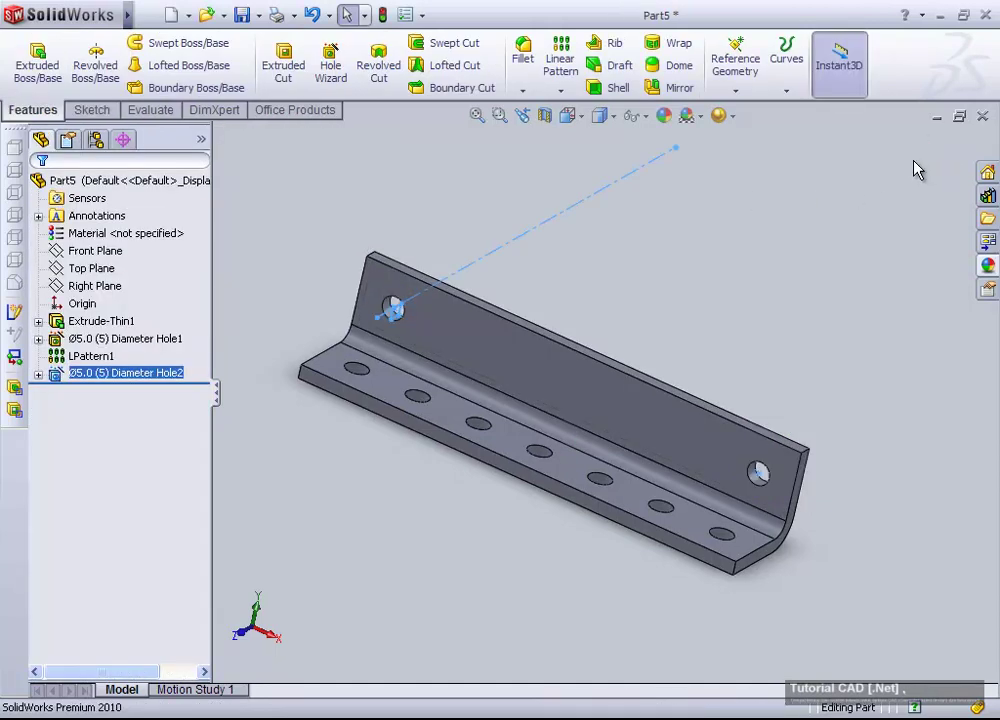
pyautogui.scroll(-3, 514, 383)
pyautogui.scroll(3, 514, 383)
pyautogui.moveTo(529, 352); pyautogui.dragTo(440, 510, button='middle')
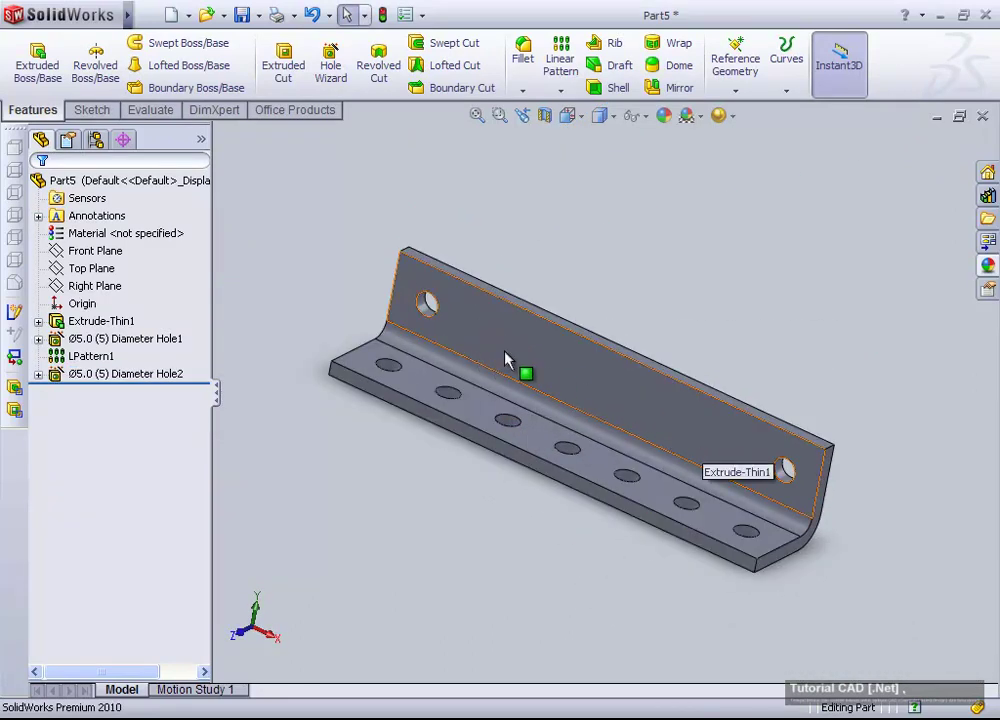
# - Start an extruded-cut sketch on the upright flange face, viewed Normal To
pyautogui.click(284, 78)
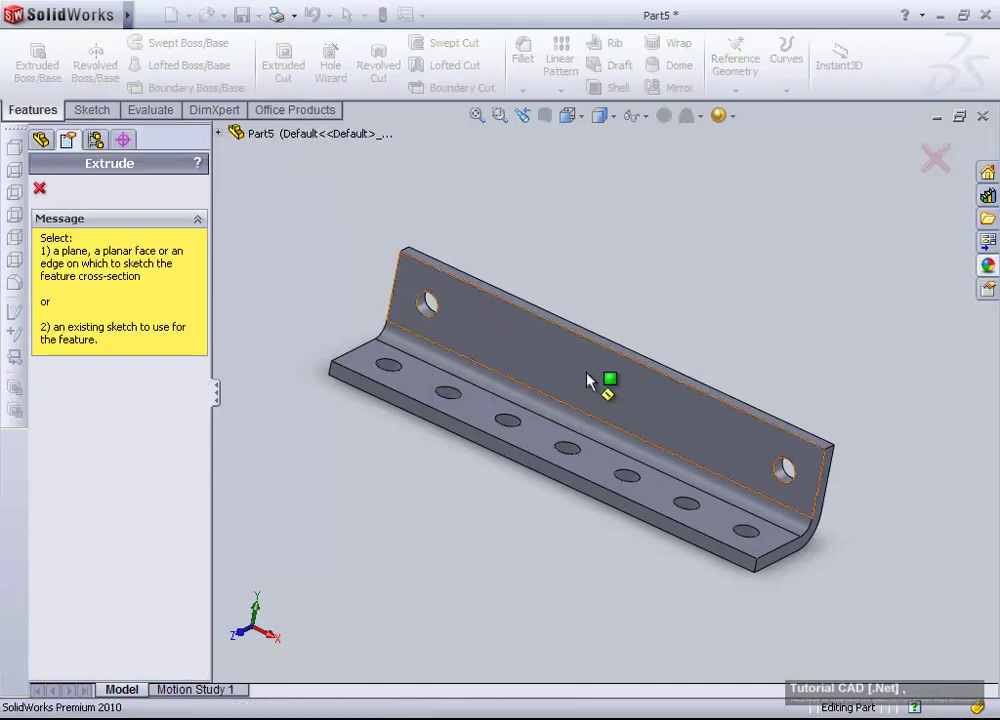
pyautogui.click(610, 398)
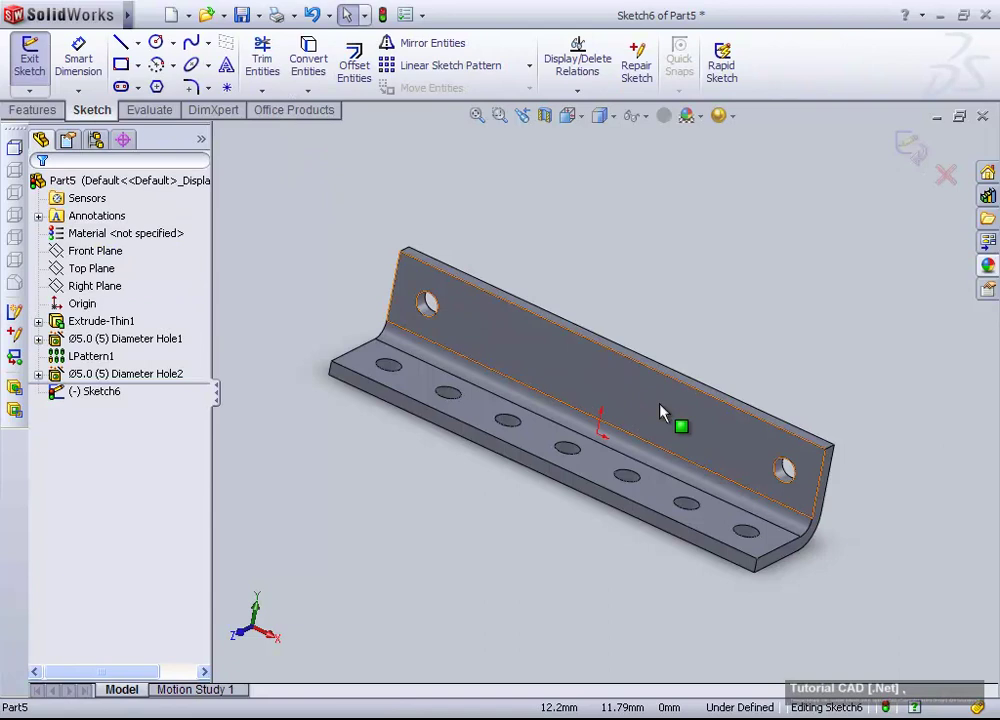
pyautogui.press('space')
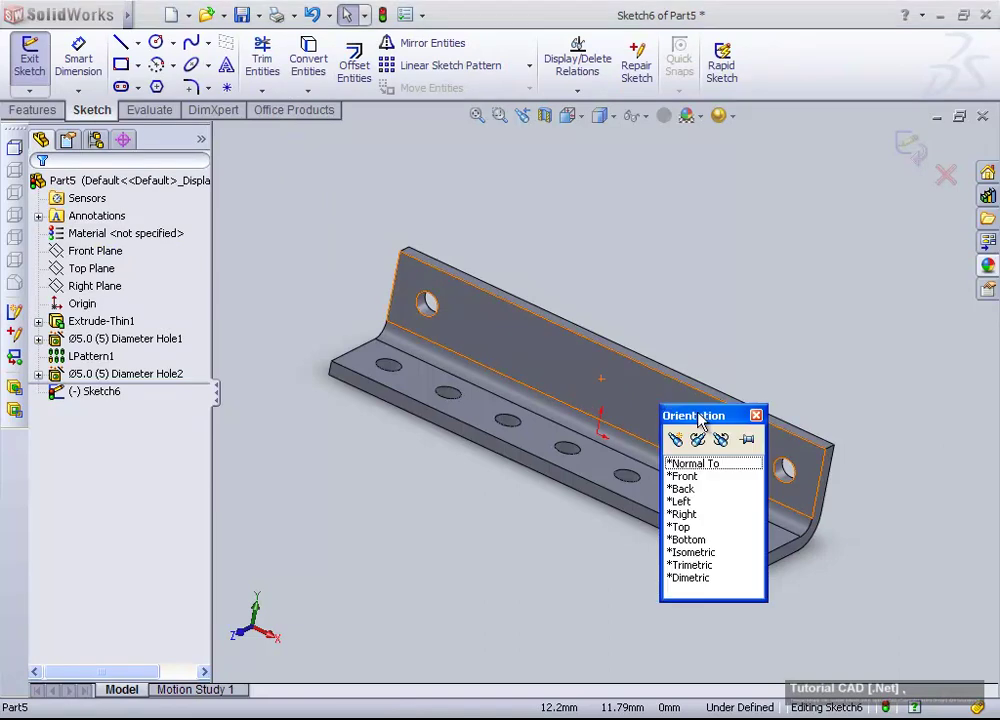
pyautogui.click(688, 463)
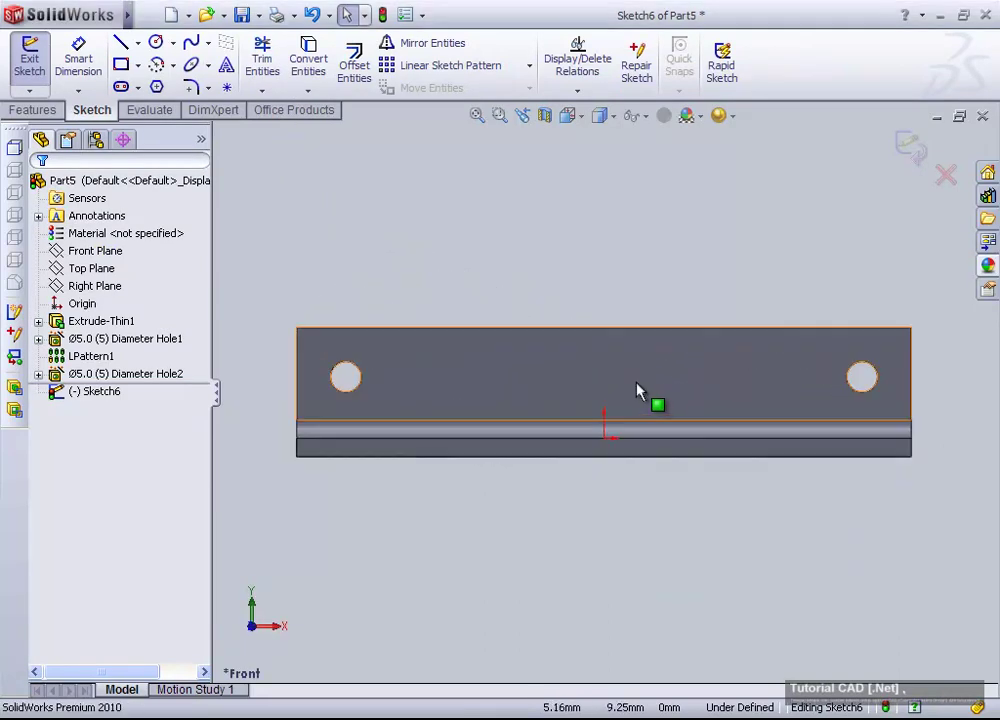
# - Draw a vertical centerline up the middle of the upright face
pyautogui.click(138, 43)
pyautogui.click(165, 84)
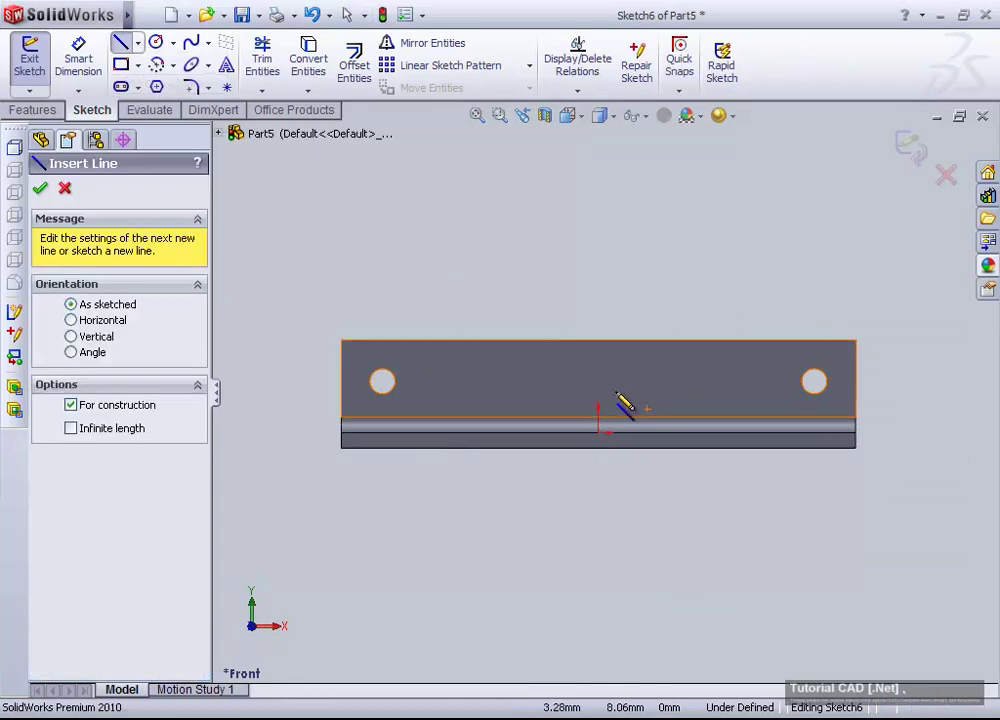
pyautogui.click(599, 433)
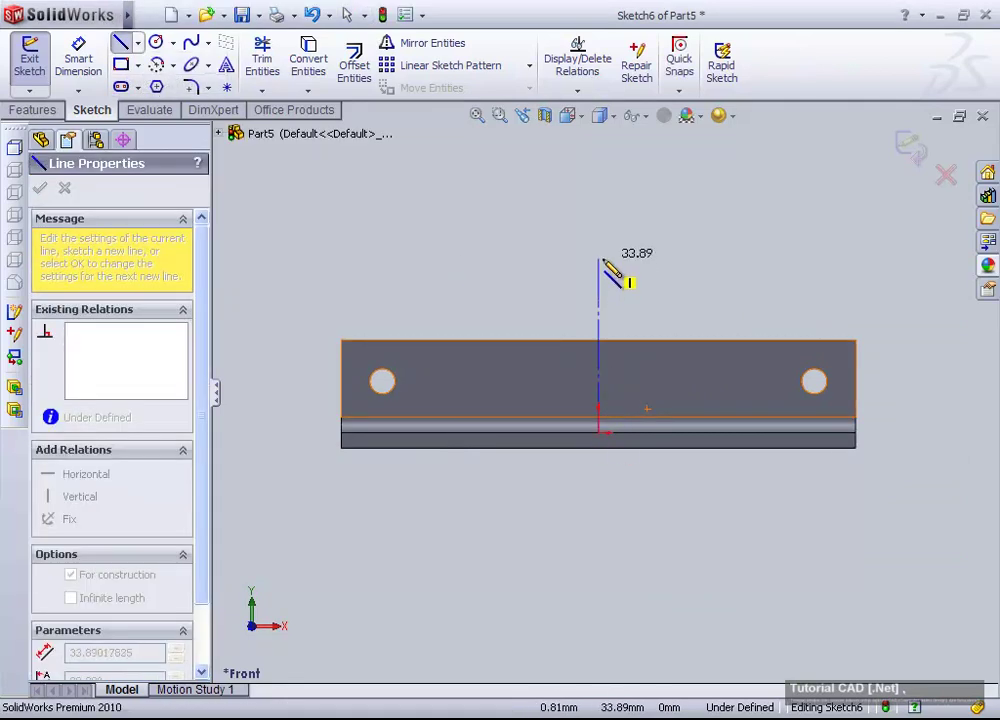
pyautogui.click(599, 259)
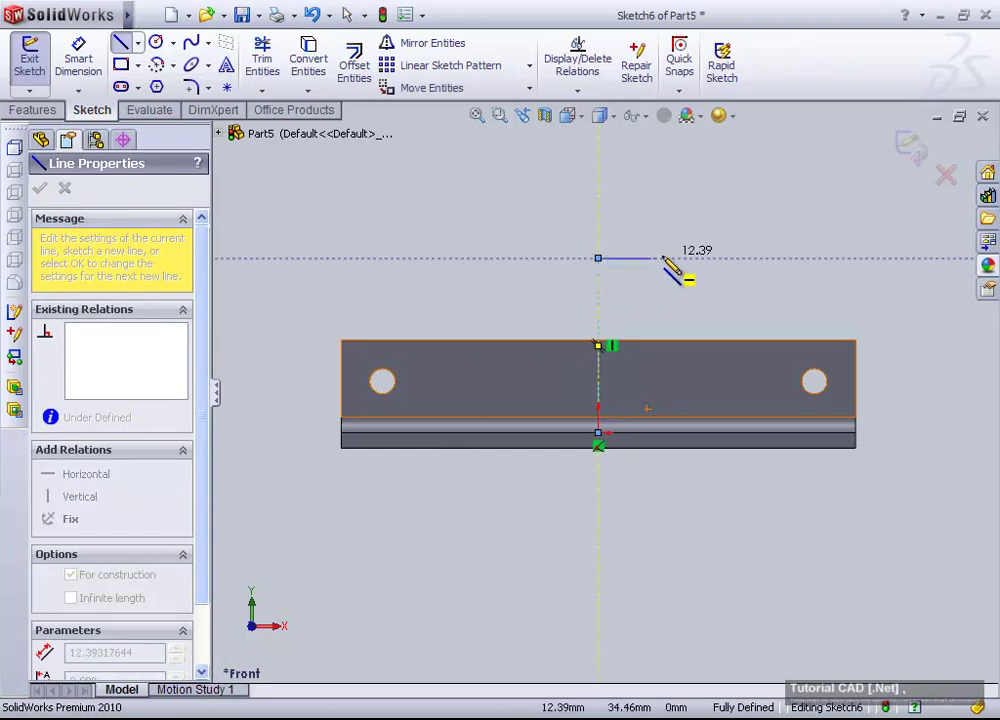
pyautogui.press('Escape')
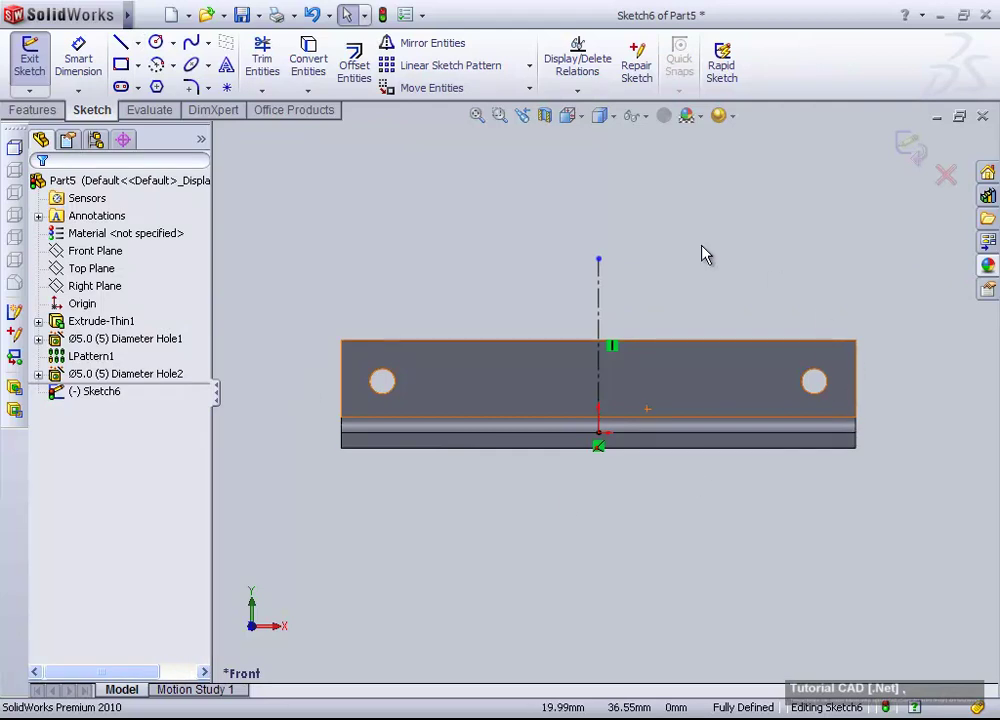
# - Sketch a circle left of the centreline and dimension it to Ø5
pyautogui.click(157, 48)
pyautogui.scroll(-2, 495, 350)
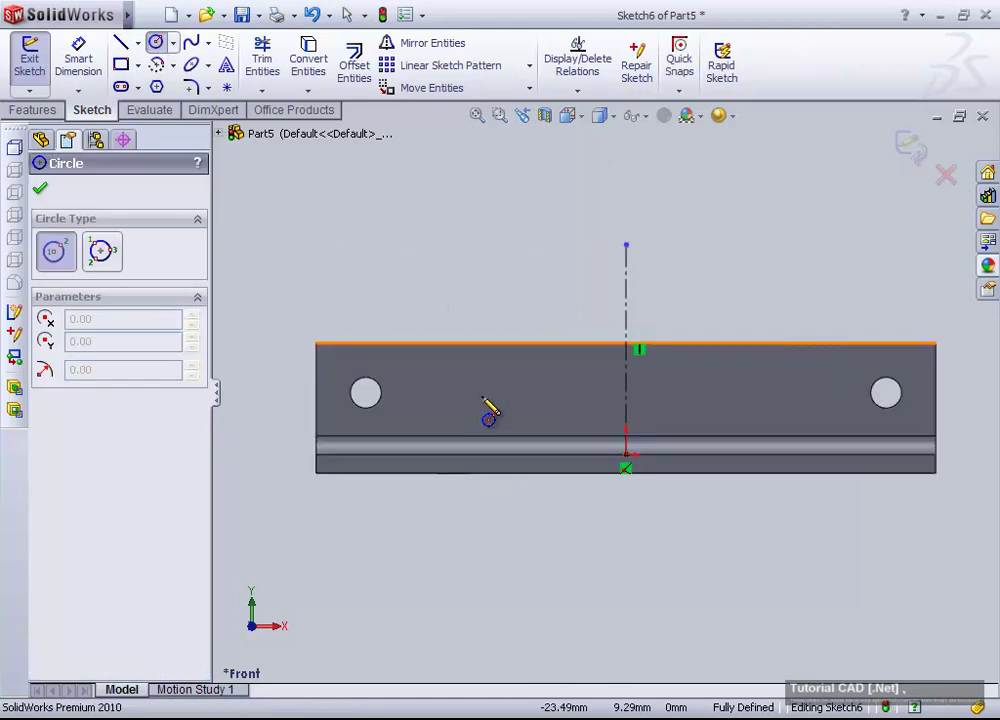
pyautogui.click(487, 387)
pyautogui.click(500, 400)
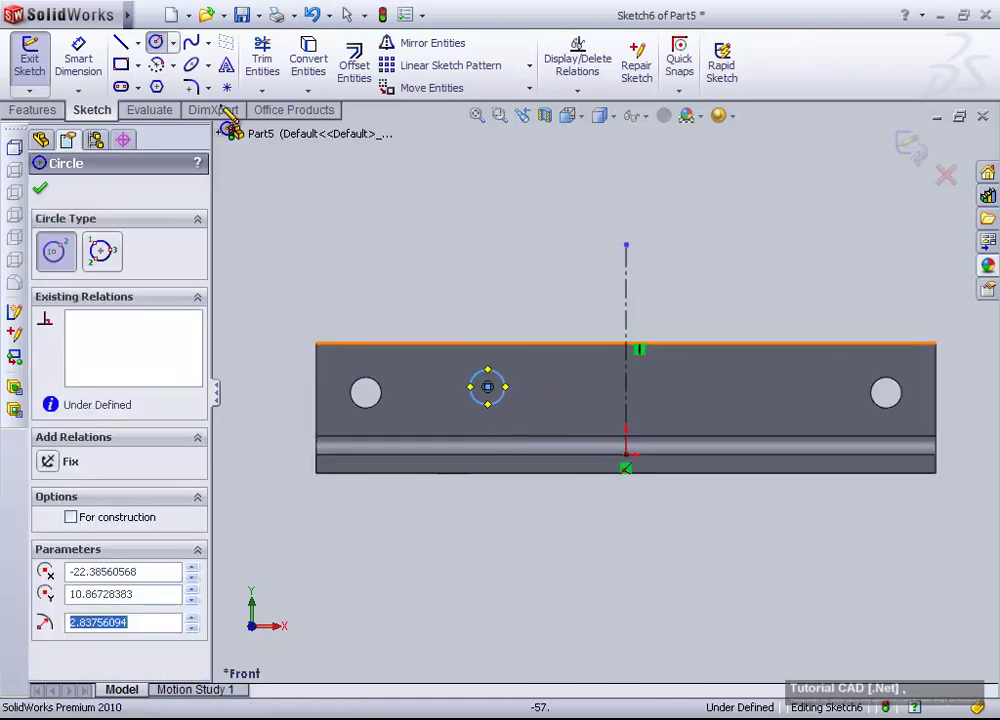
pyautogui.click(86, 55)
pyautogui.click(493, 374)
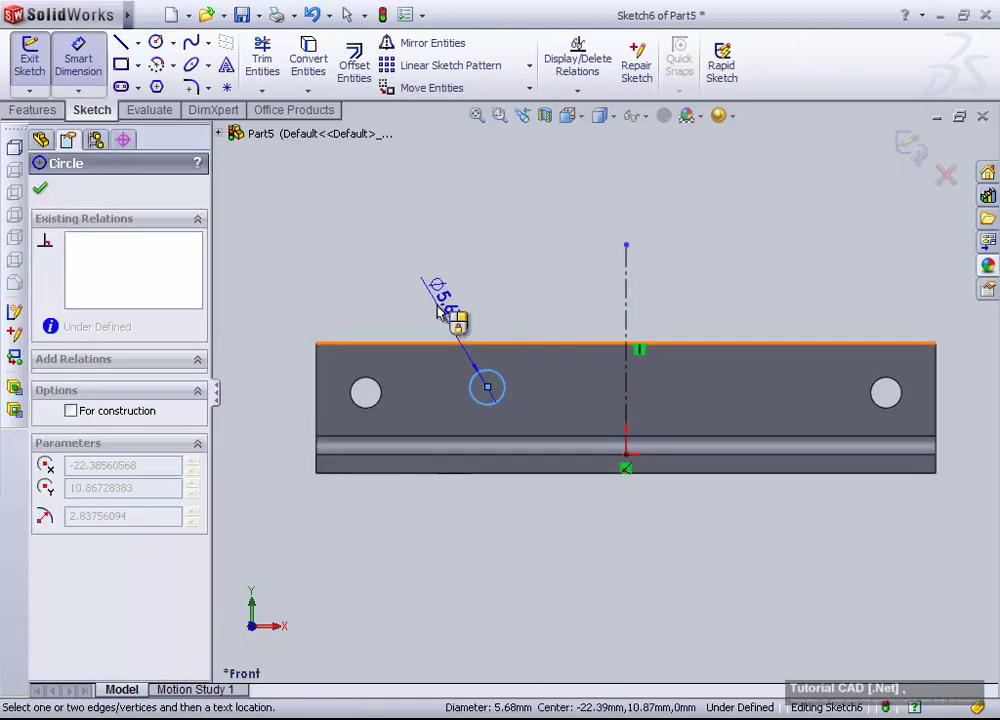
pyautogui.click(410, 290)
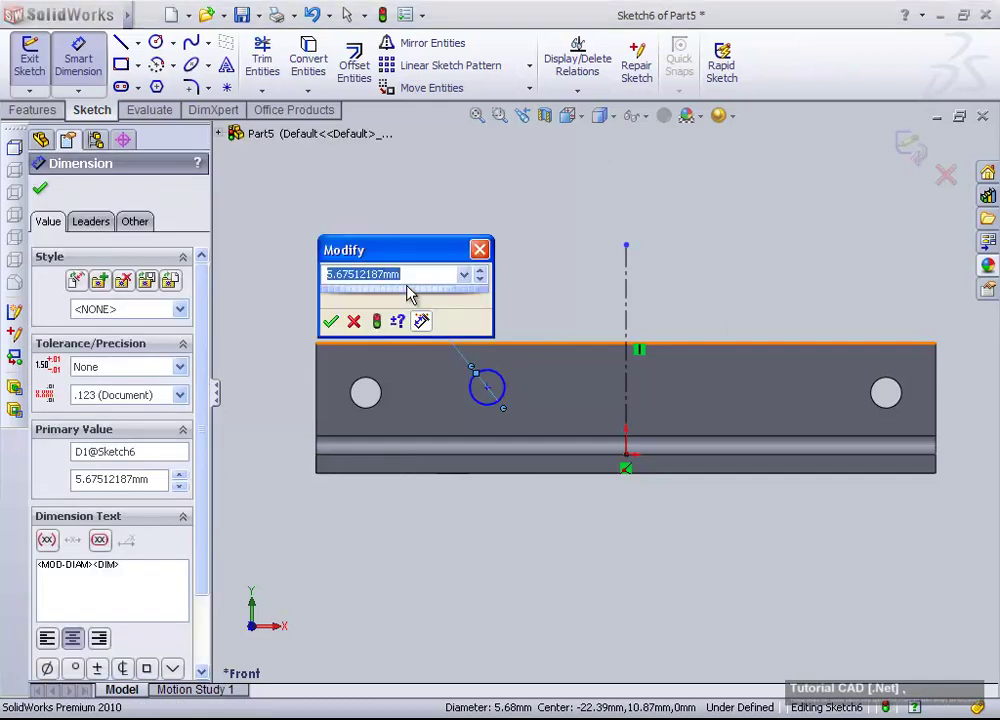
pyautogui.write('5')
pyautogui.write('5.000')
pyautogui.press('Return')
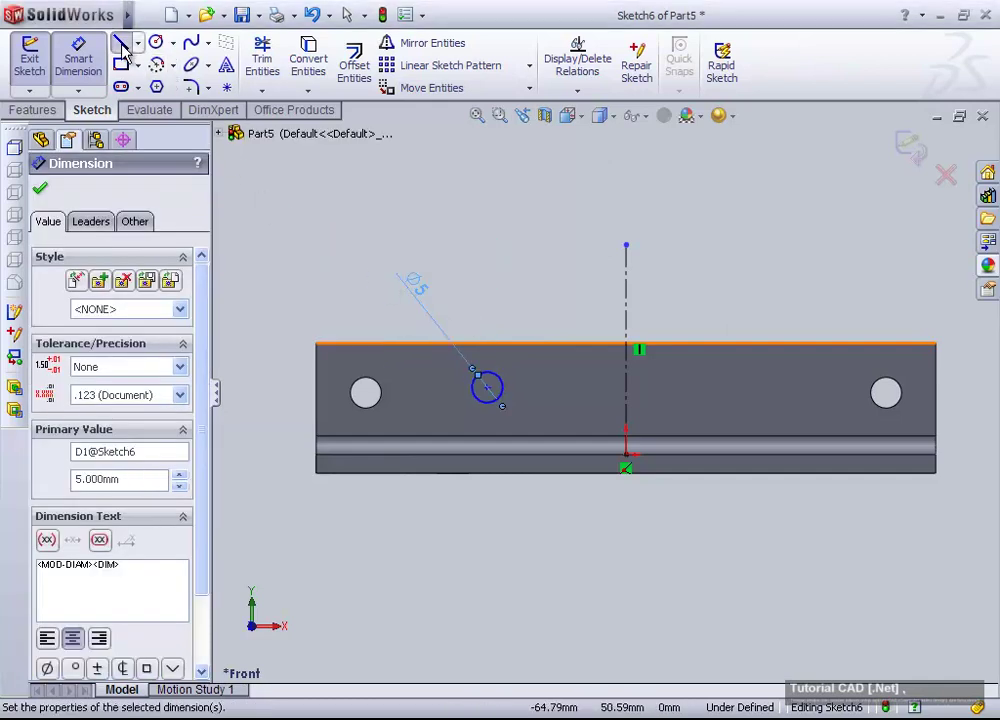
# - Draw horizontal lines from the circle's top and bottom to the centreline
pyautogui.click(120, 42)
pyautogui.scroll(-2, 555, 400)
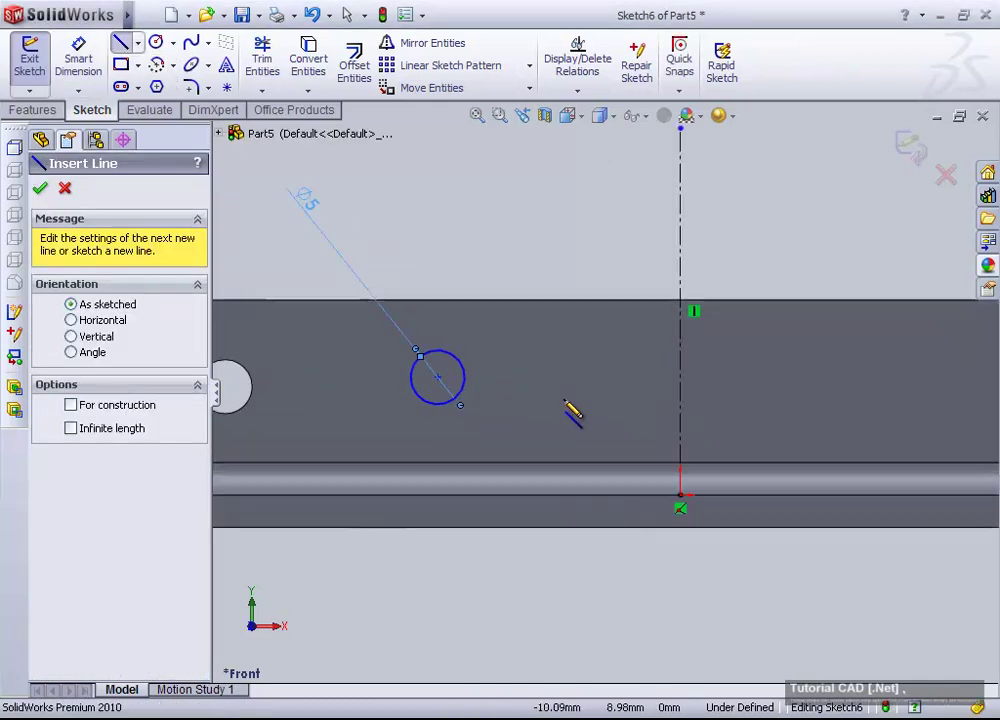
pyautogui.click(438, 376)
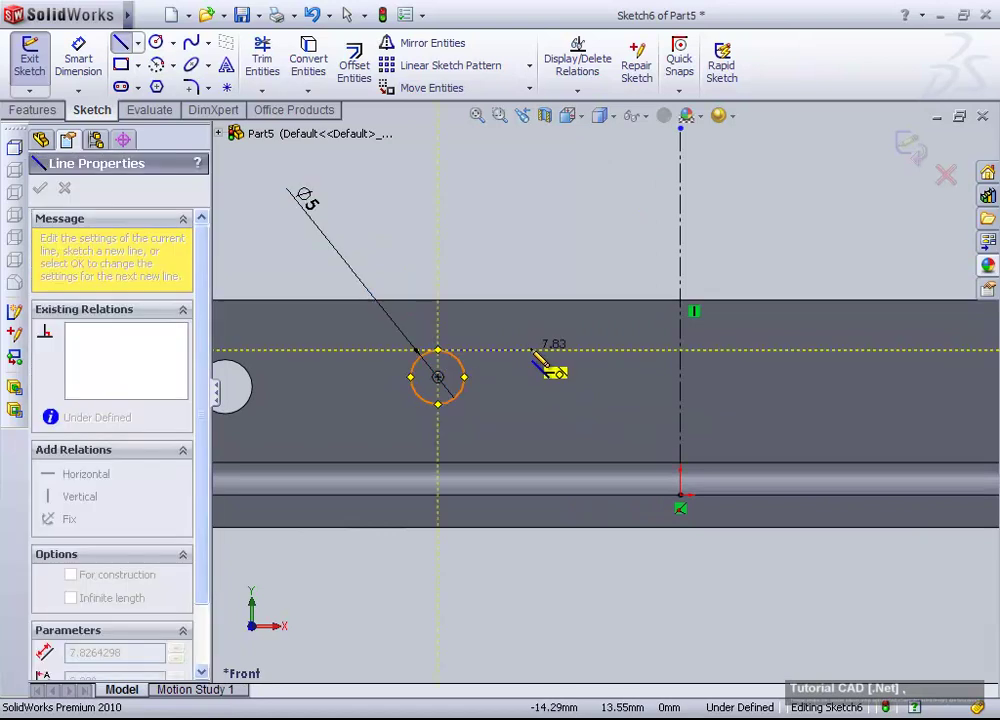
pyautogui.click(681, 350)
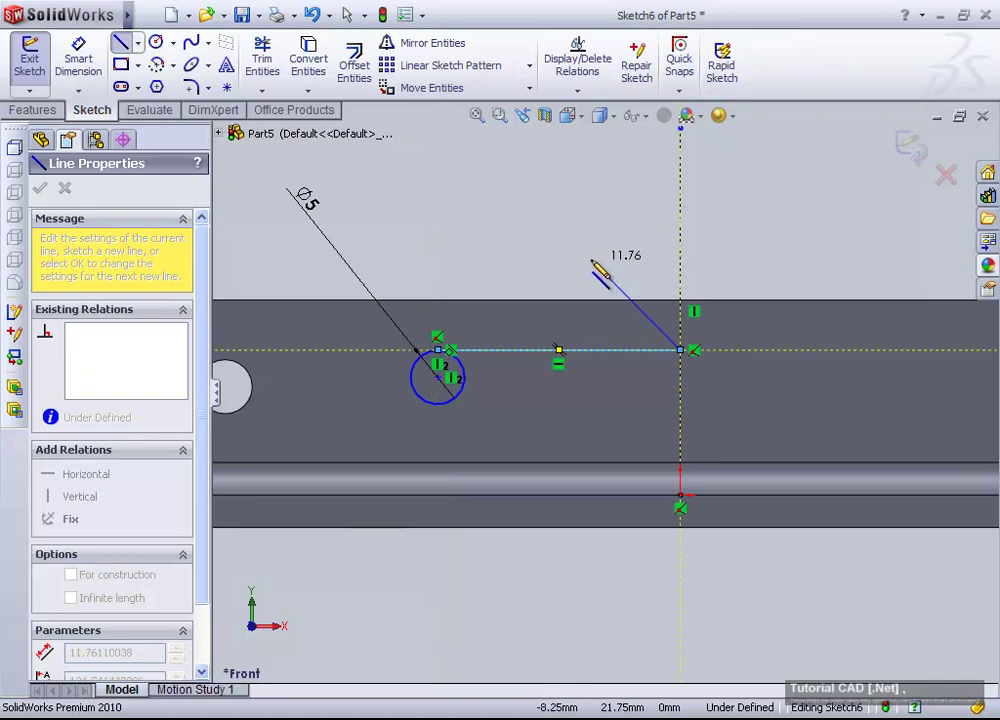
pyautogui.press('Escape')
pyautogui.press('Return')
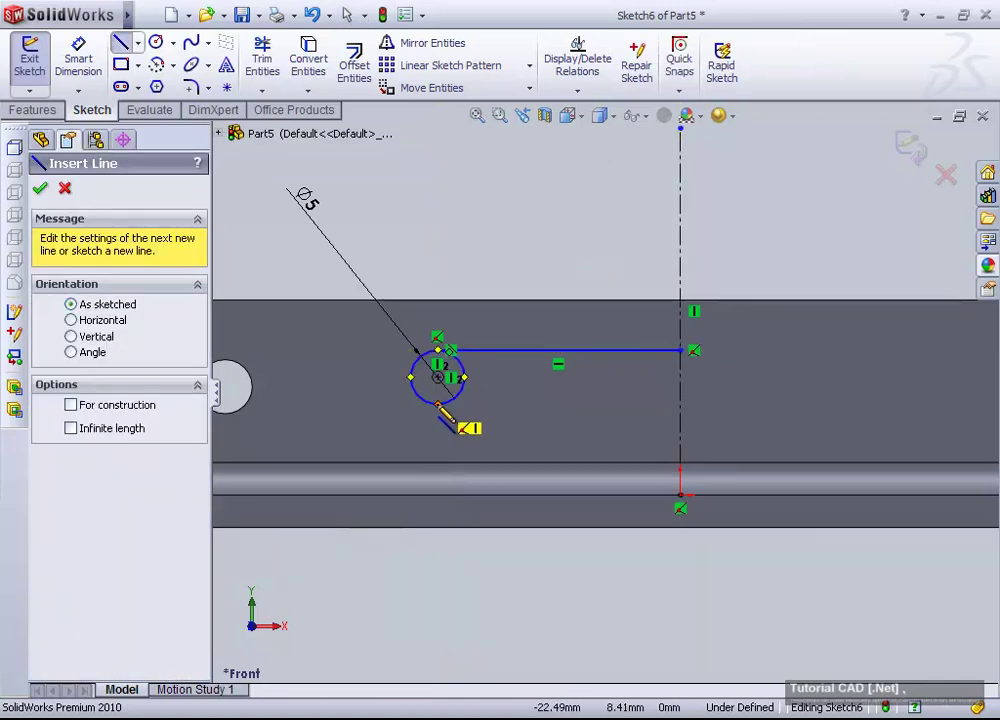
pyautogui.click(438, 403)
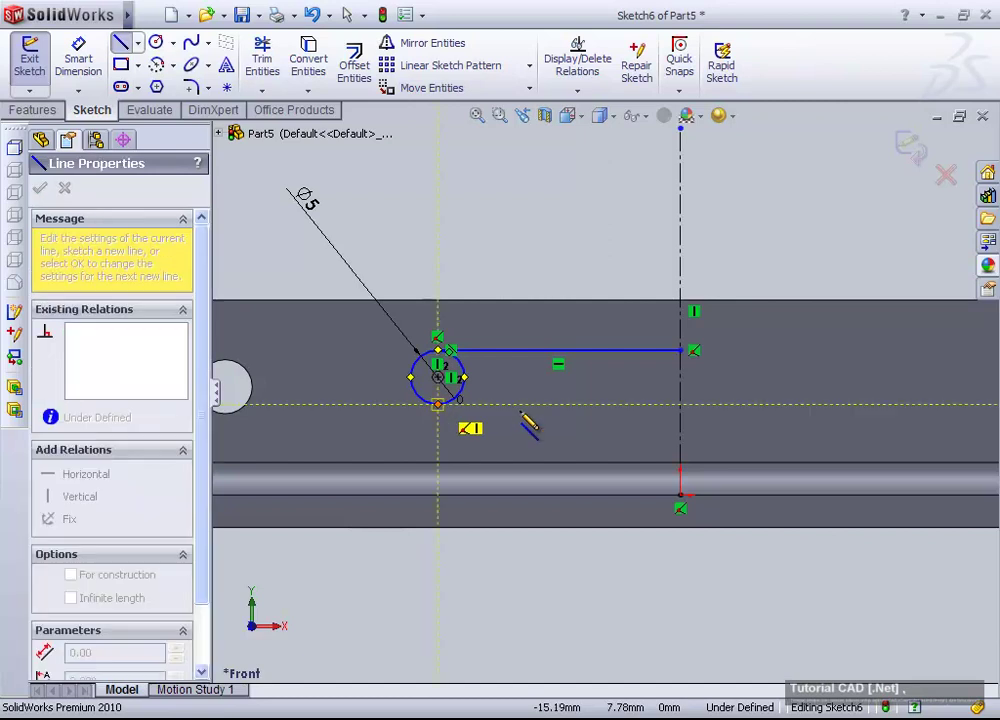
pyautogui.click(681, 403)
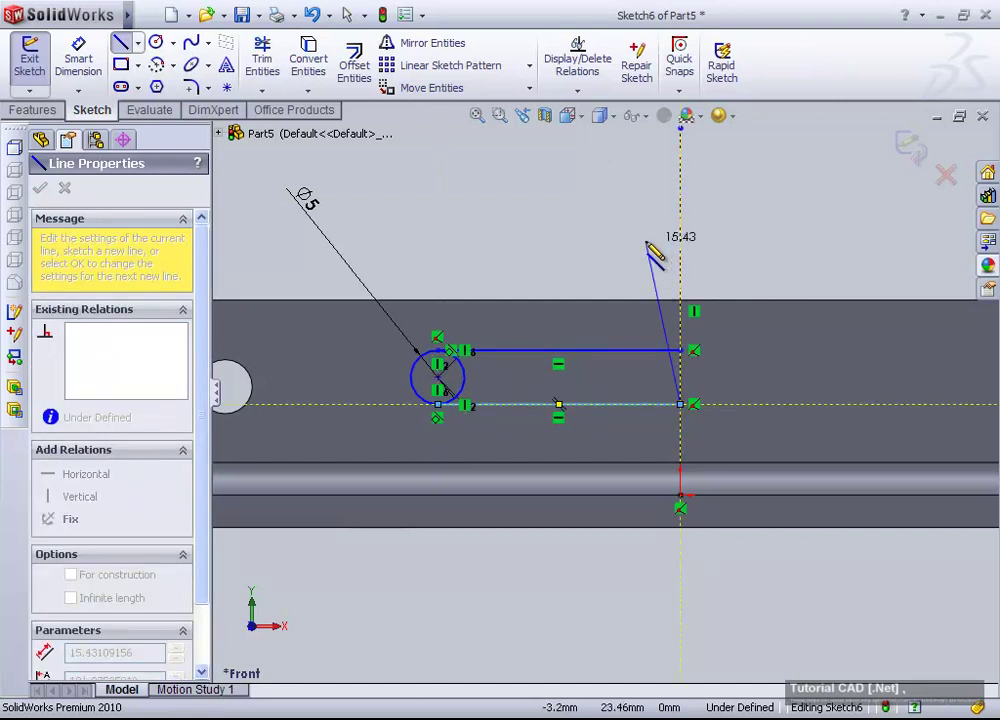
pyautogui.press('Escape')
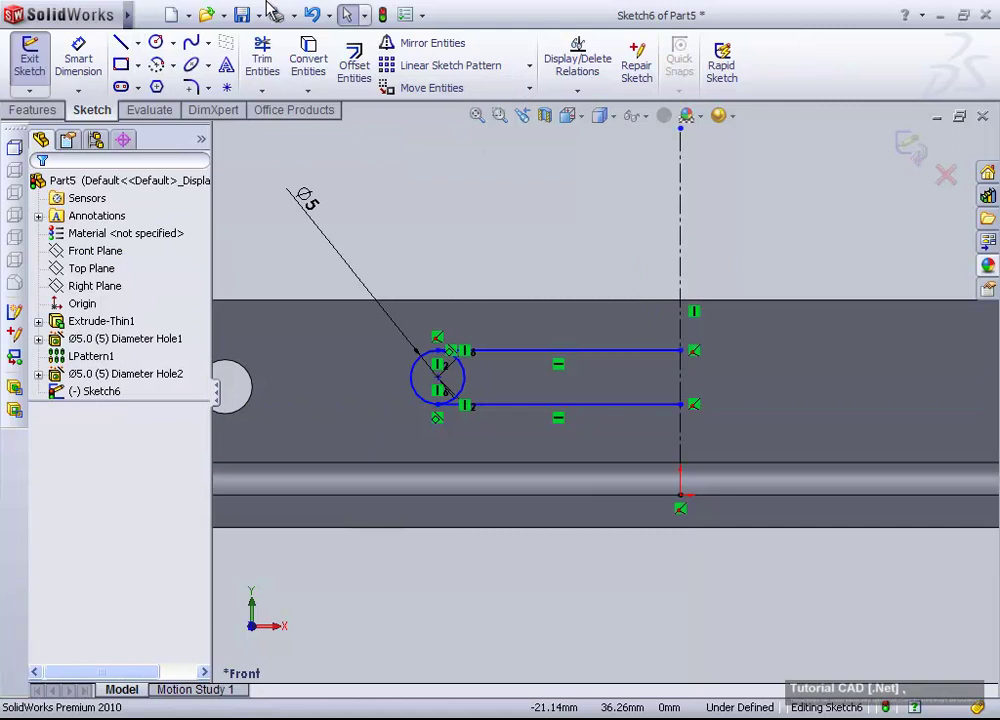
# - Dimension the circle centre 8 mm below the face's top edge
pyautogui.click(78, 60)
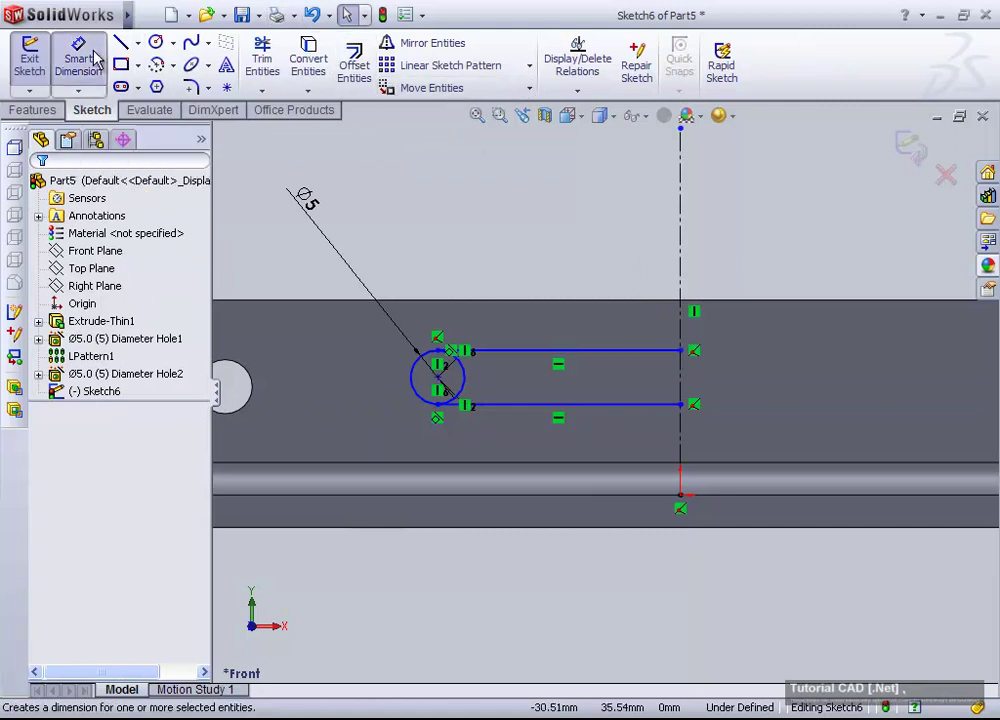
pyautogui.click(438, 383)
pyautogui.click(438, 301)
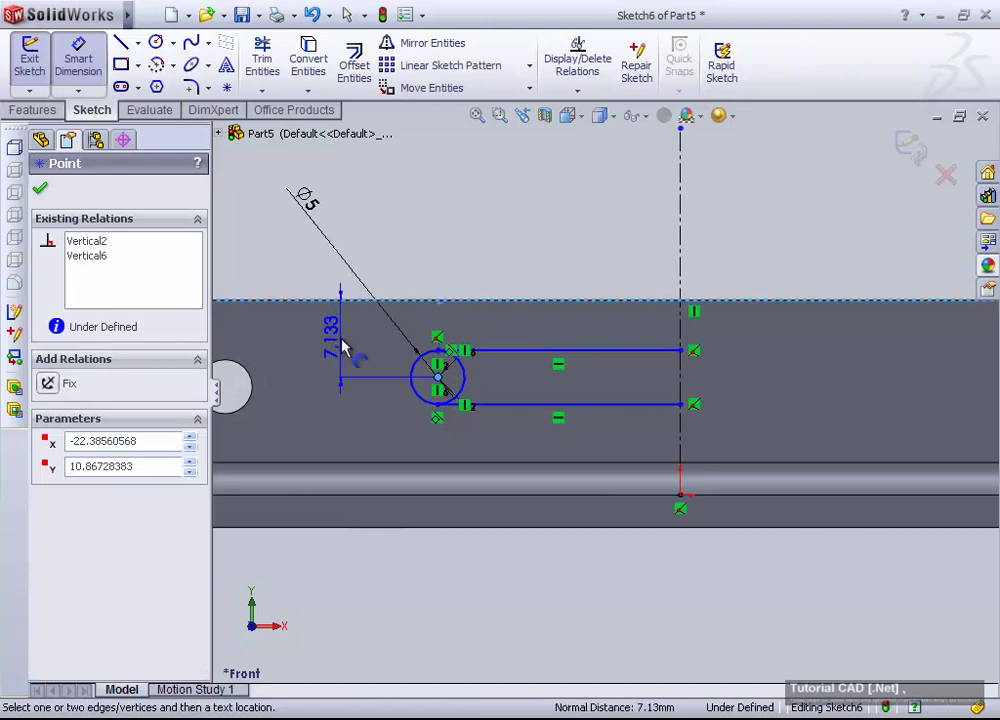
pyautogui.click(343, 345)
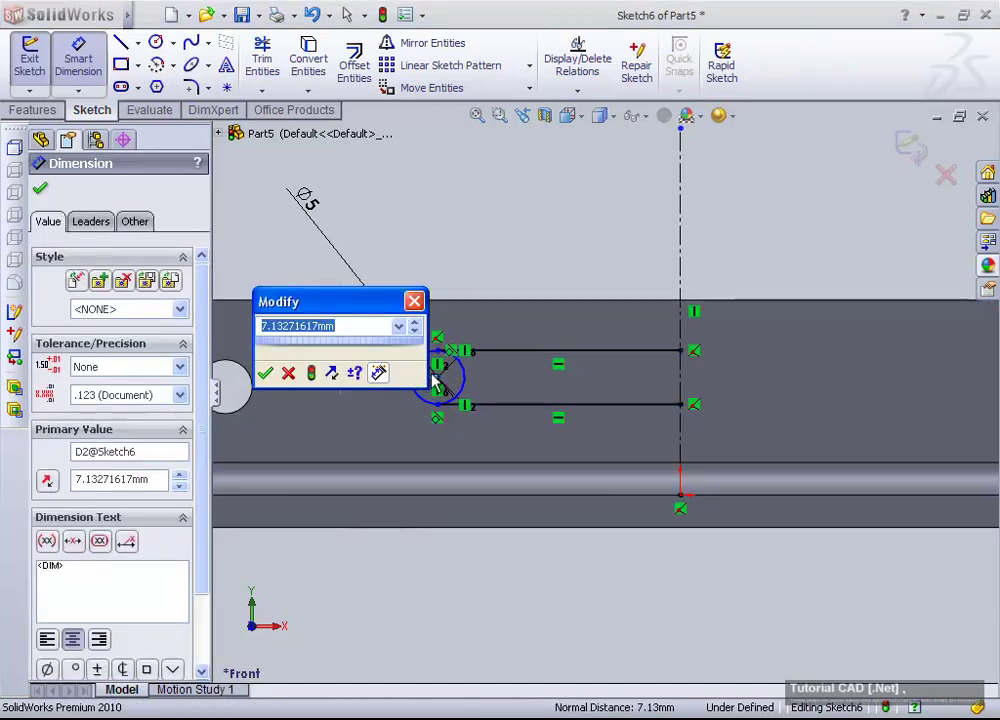
pyautogui.write('8')
pyautogui.press('Return')
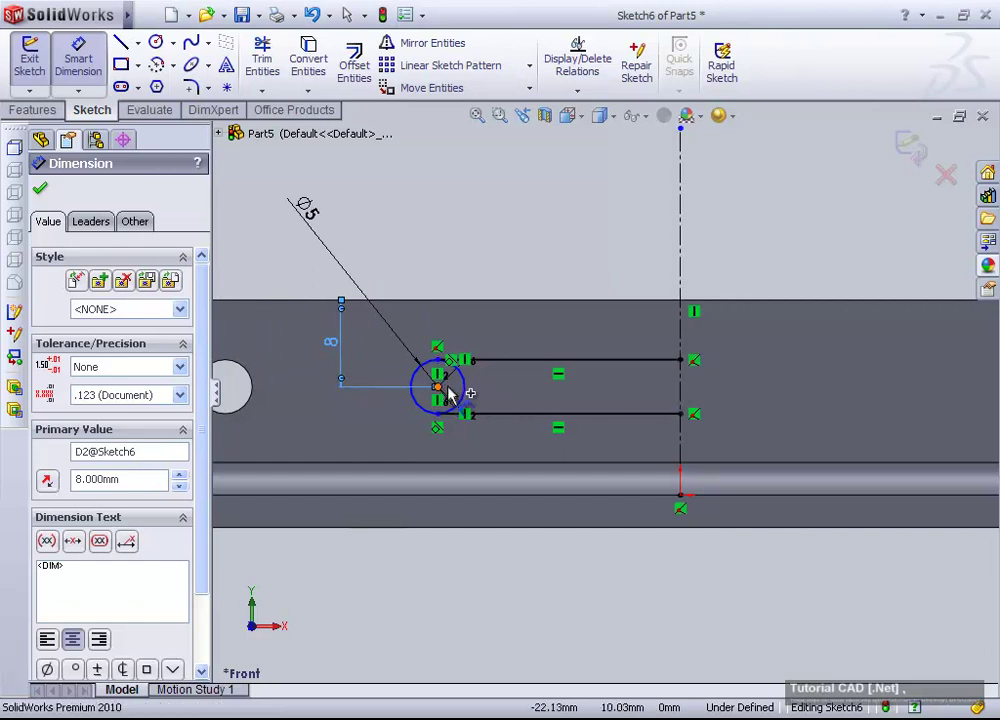
# - Dimension the circle centre 30 mm from the centreline, fully defining the sketch
pyautogui.click(438, 386)
pyautogui.click(681, 263)
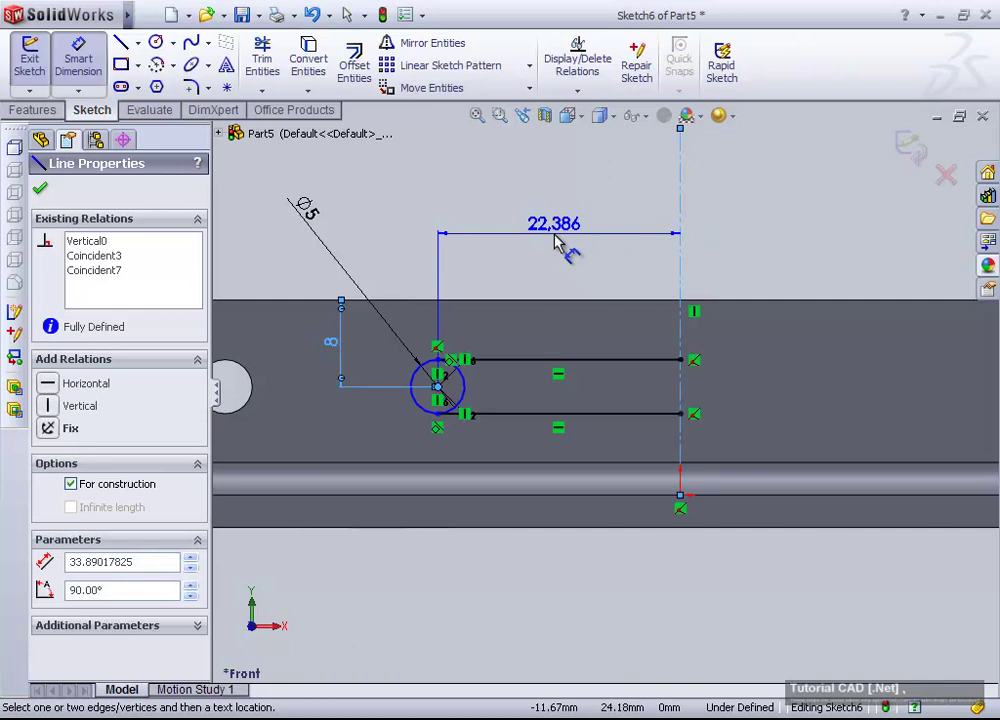
pyautogui.click(515, 240)
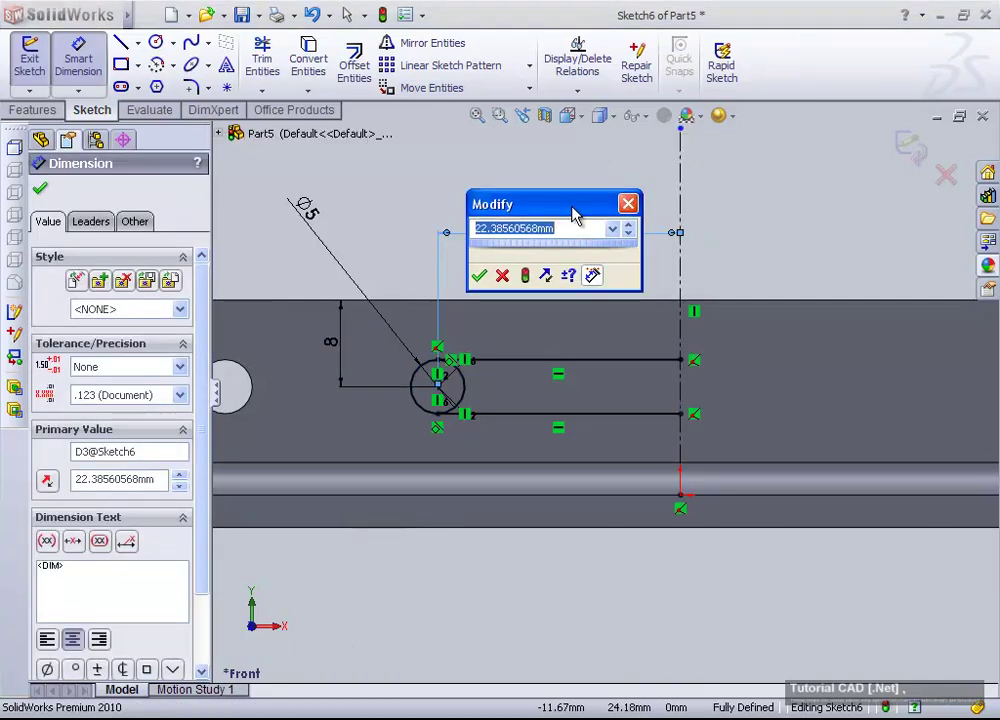
pyautogui.write('30')
pyautogui.press('Return')
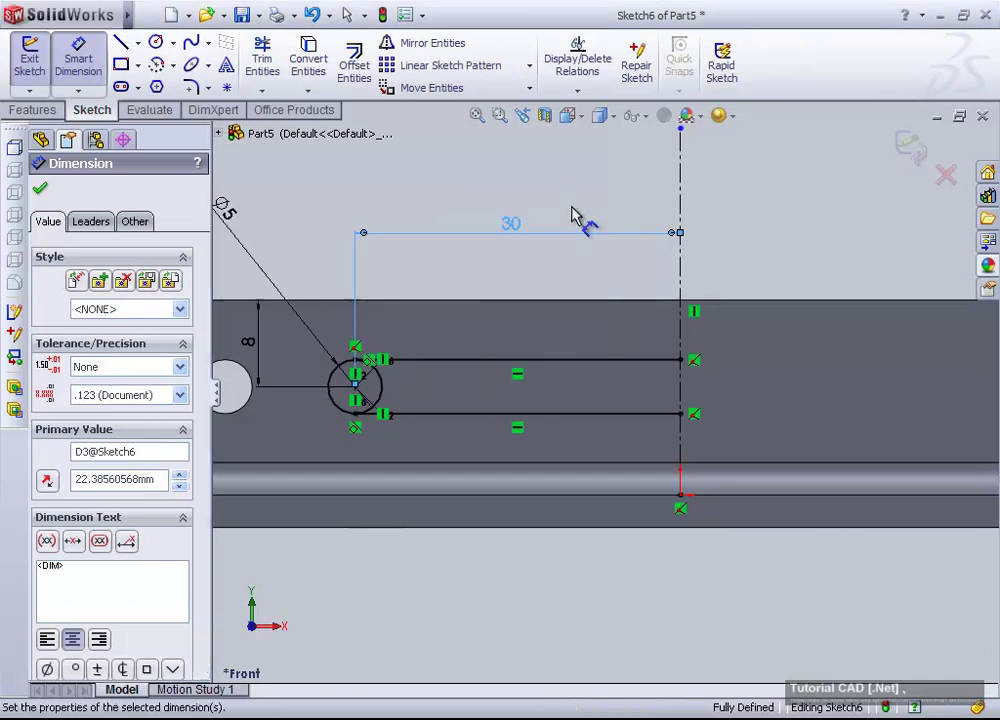
pyautogui.scroll(3, 509, 245)
pyautogui.scroll(-2, 745, 285)
pyautogui.click(750, 285)
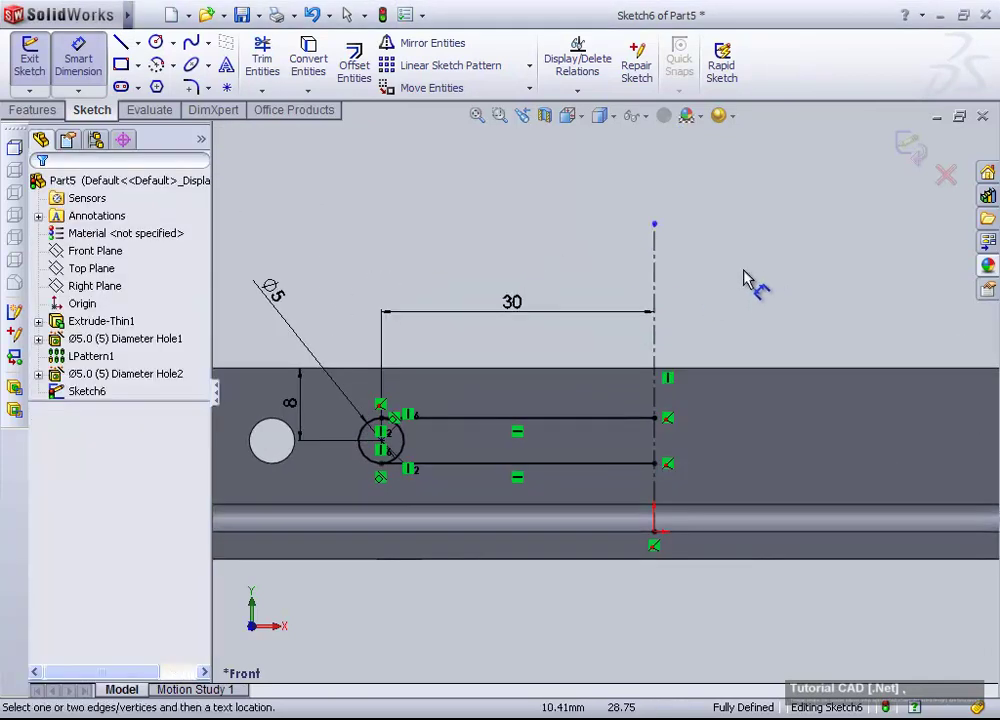
pyautogui.scroll(2, 596, 375)
pyautogui.scroll(-3, 598, 420)
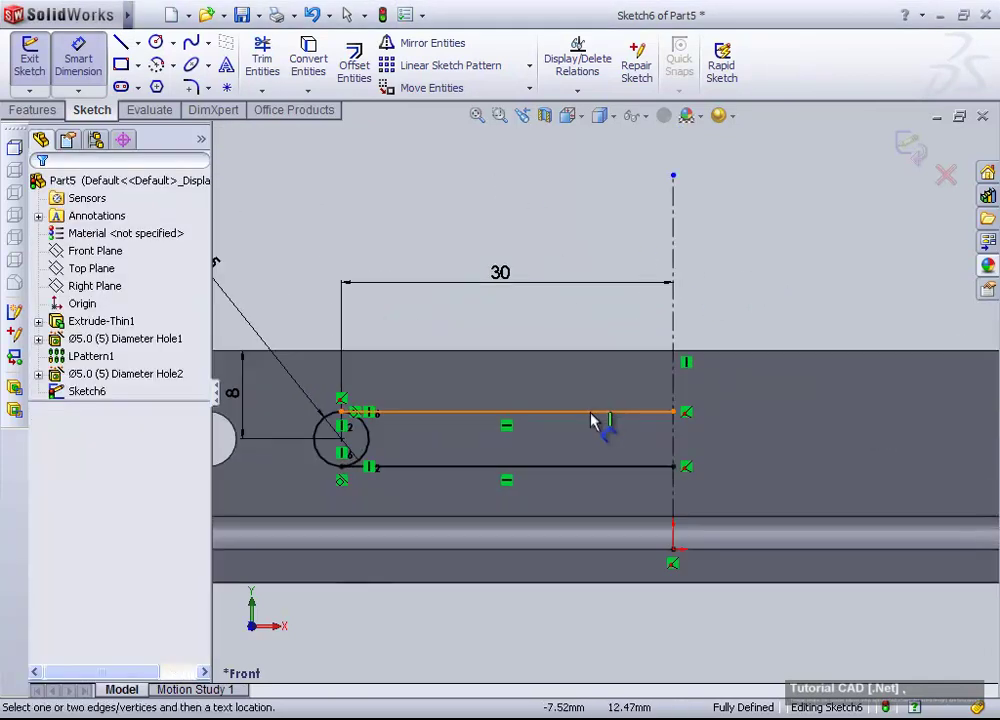
# - Trim the circle's inner half back to the lines with Trim to closest
pyautogui.click(263, 75)
pyautogui.scroll(-3, 455, 427)
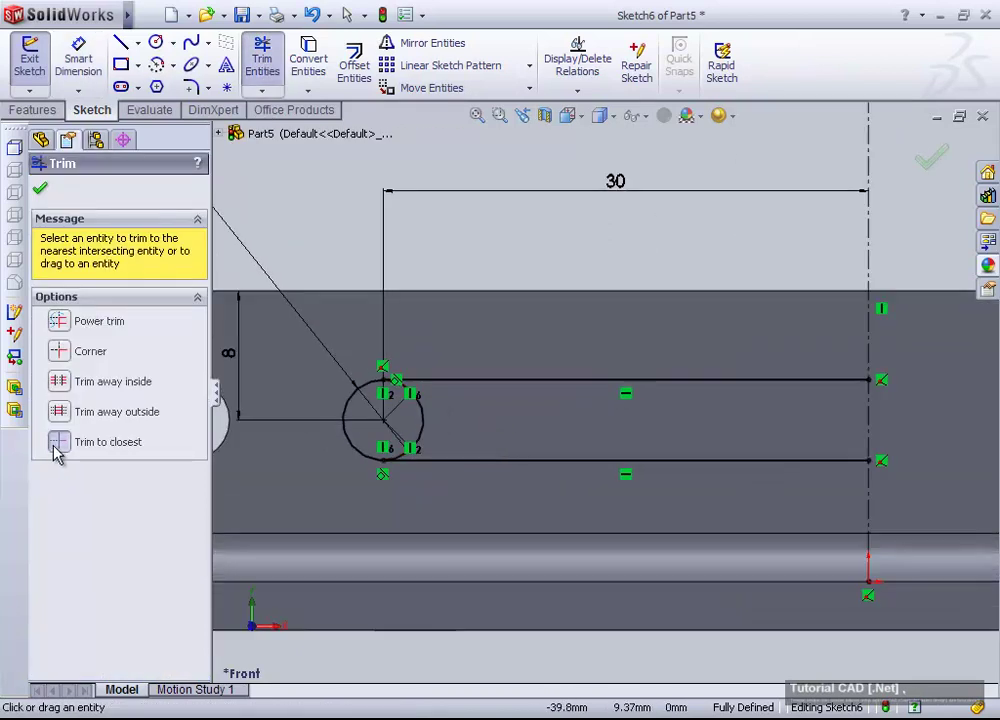
pyautogui.click(117, 452)
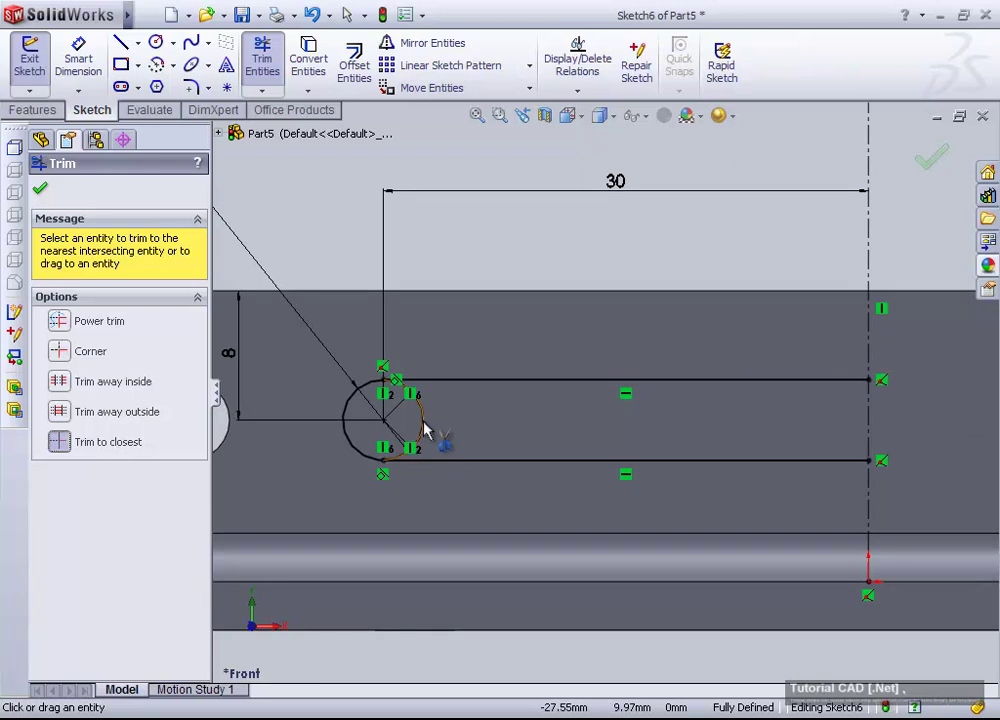
pyautogui.scroll(3, 476, 424)
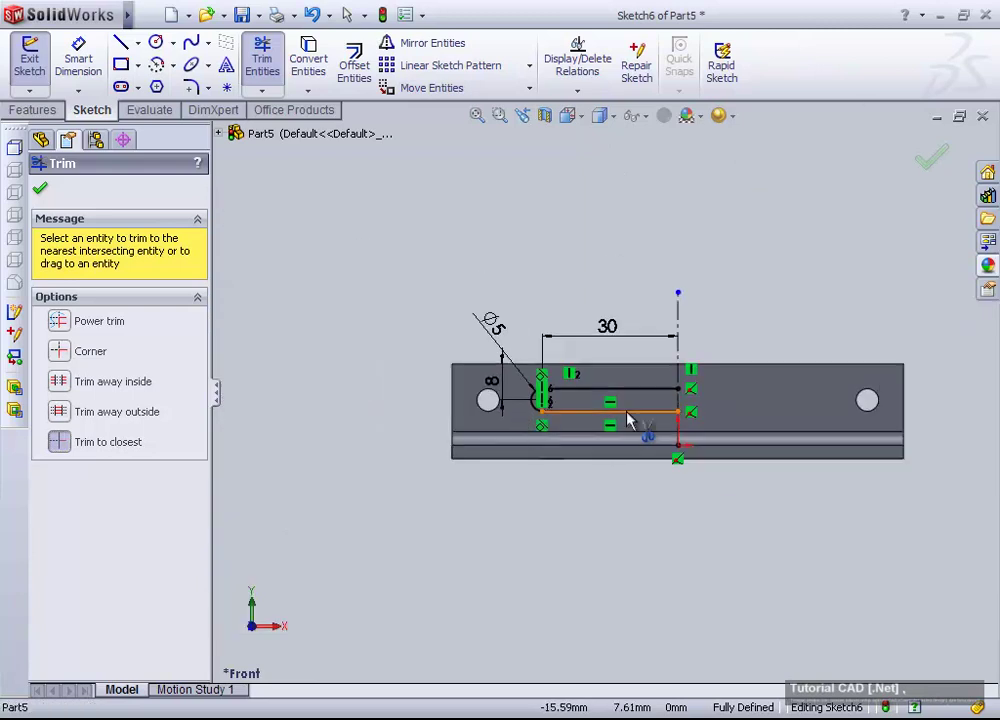
pyautogui.scroll(-2, 650, 450)
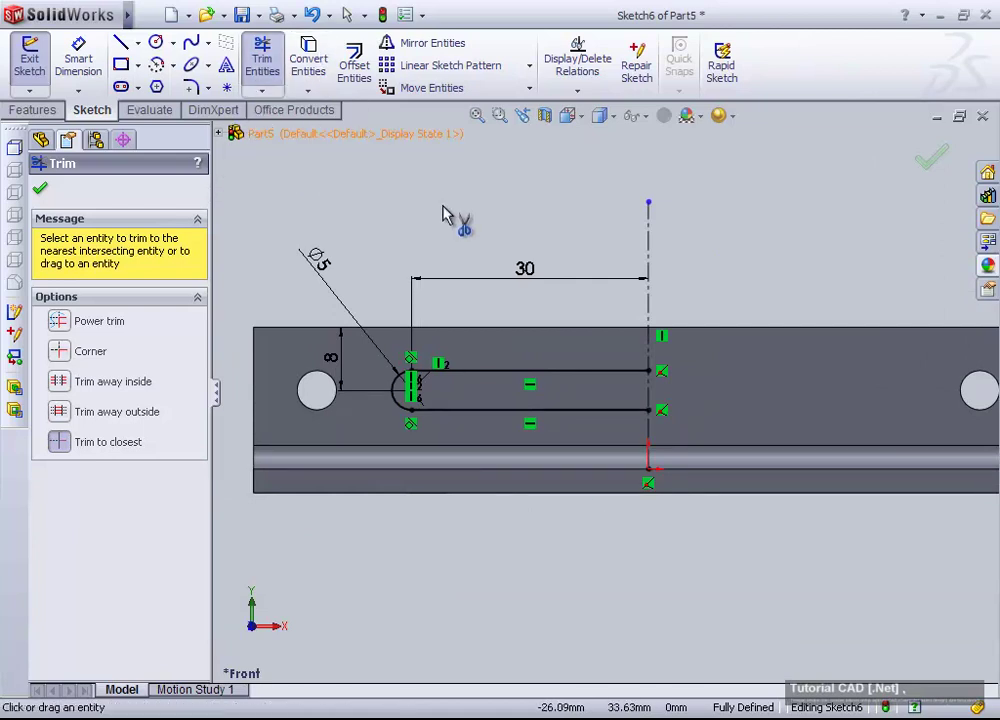
pyautogui.press('Escape')
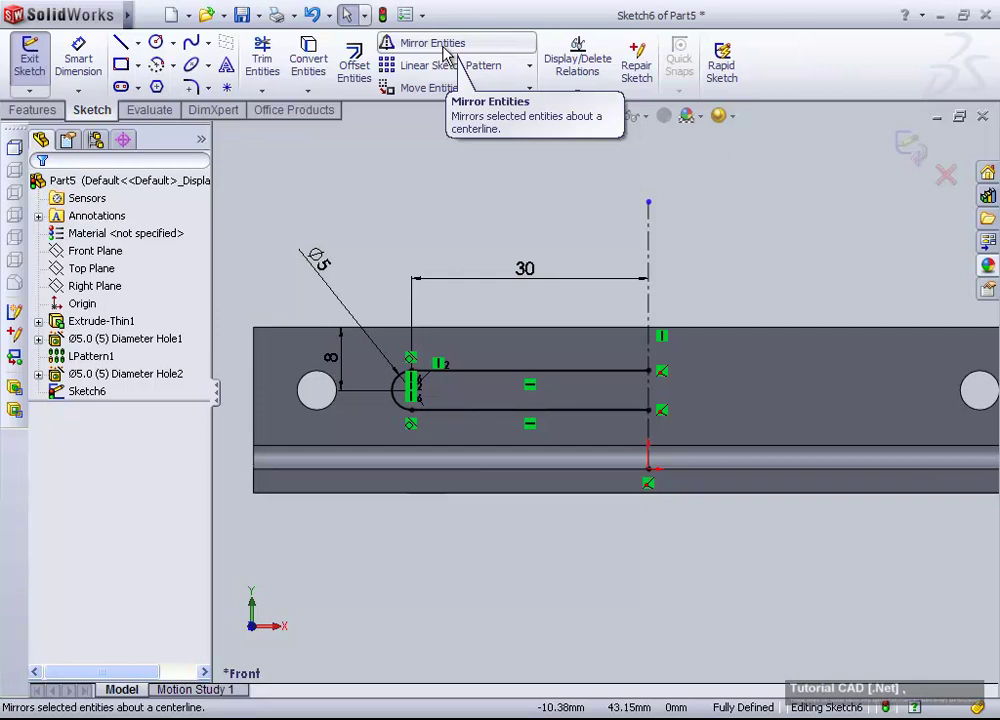
# - Mirror the top line, end arc and bottom line about the vertical centreline
pyautogui.click(443, 47)
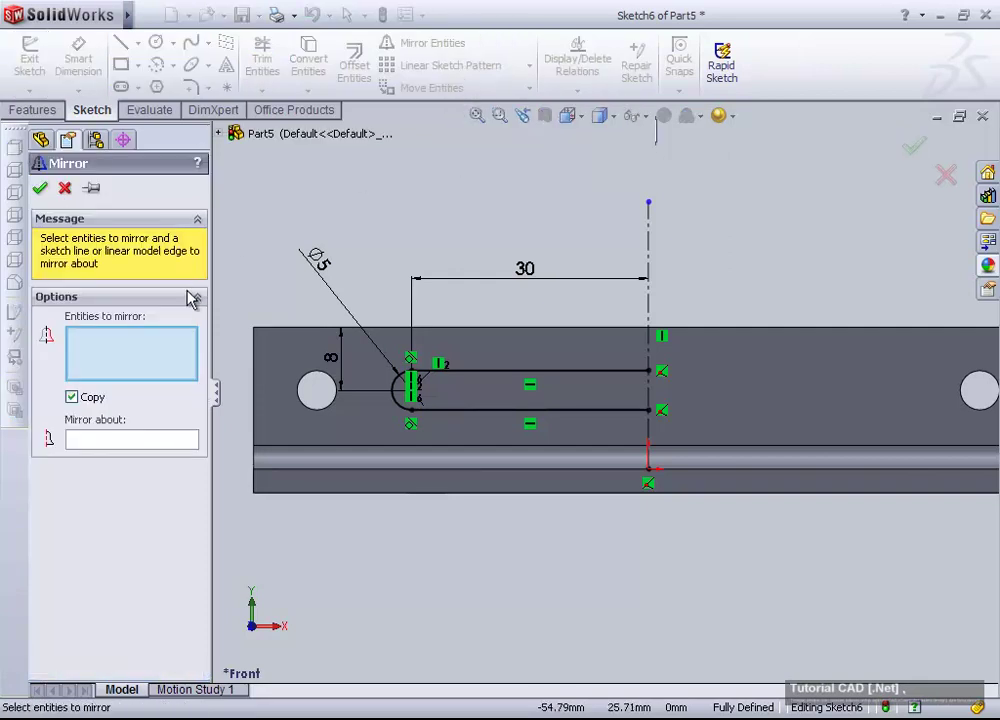
pyautogui.scroll(-2, 398, 437)
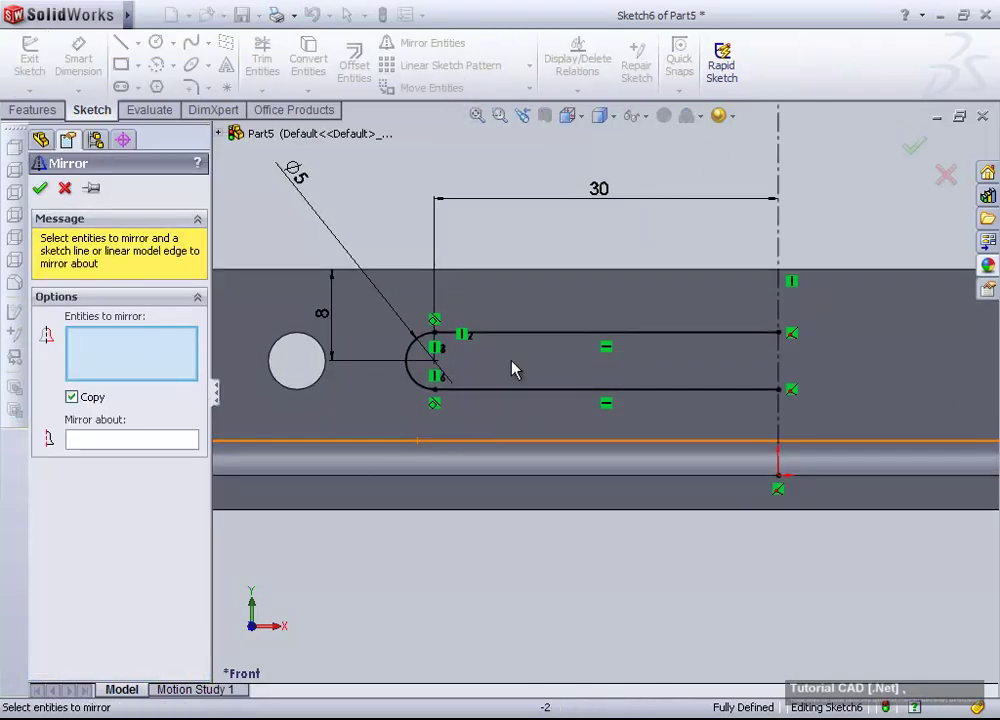
pyautogui.click(515, 336)
pyautogui.click(416, 347)
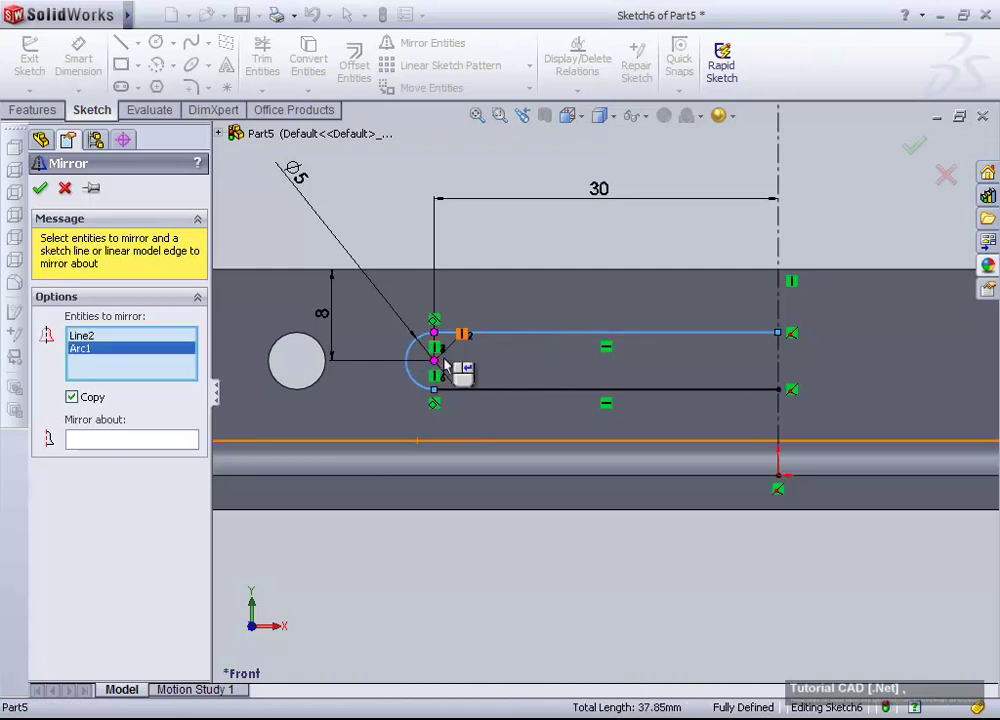
pyautogui.click(500, 390)
pyautogui.click(170, 448)
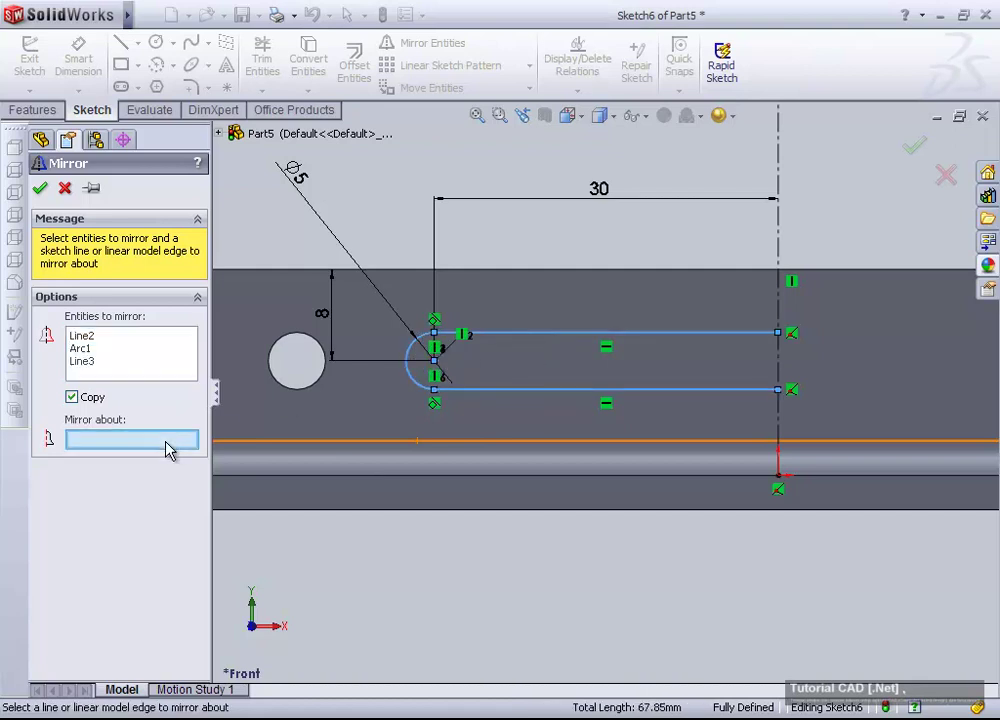
pyautogui.click(779, 240)
pyautogui.press('f')
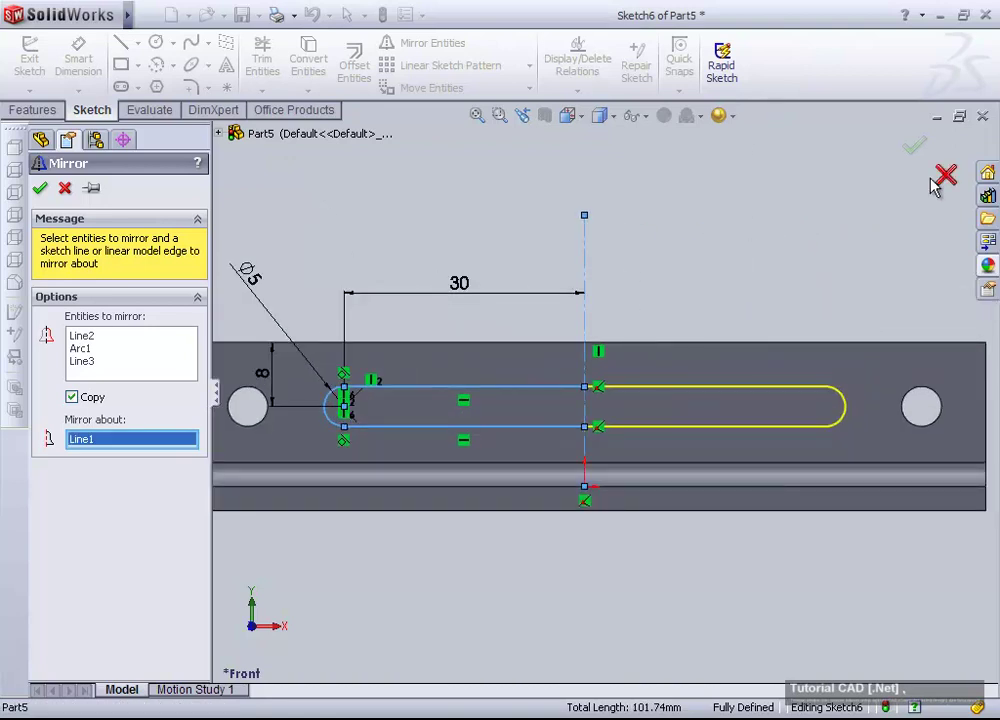
pyautogui.click(913, 148)
# - Start an extruded cut of the slot sketch, previewed at Blind 10 mm
pyautogui.scroll(3, 810, 290)
pyautogui.moveTo(766, 346); pyautogui.dragTo(720, 405, button='middle')
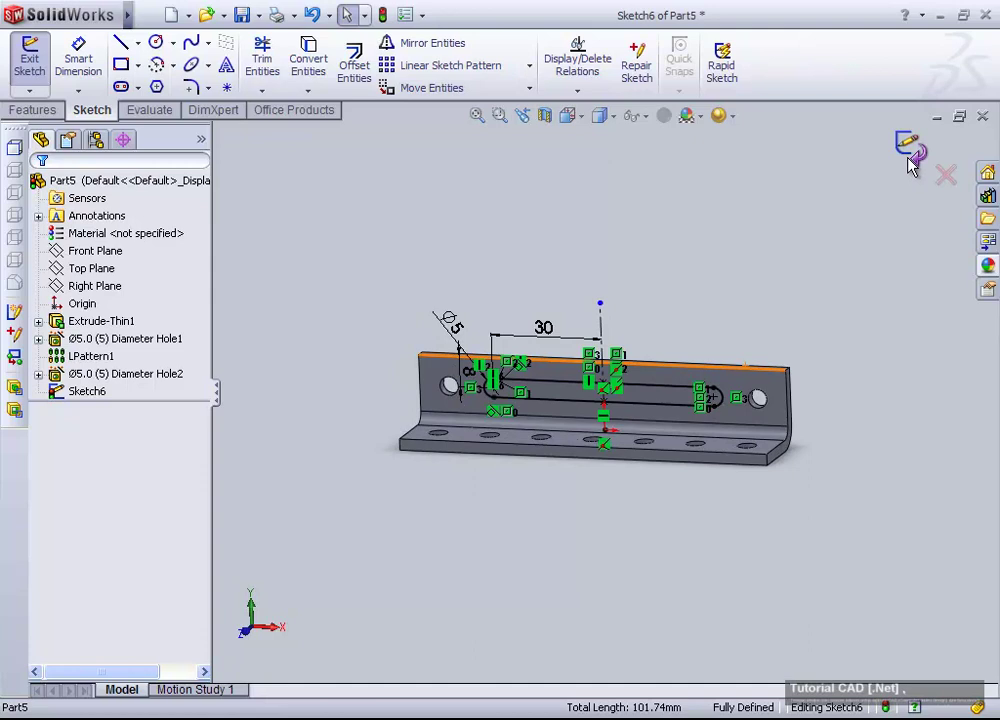
pyautogui.moveTo(908, 150); pyautogui.dragTo(833, 196, button='right')
pyautogui.moveTo(714, 402)
pyautogui.mouseDown(button='middle')
pyautogui.moveTo(648, 478)
pyautogui.moveTo(630, 470)
pyautogui.mouseUp(button='middle')
# - Set the slot cut to Through All, apply it, and inspect the slotted wall
pyautogui.click(176, 303)
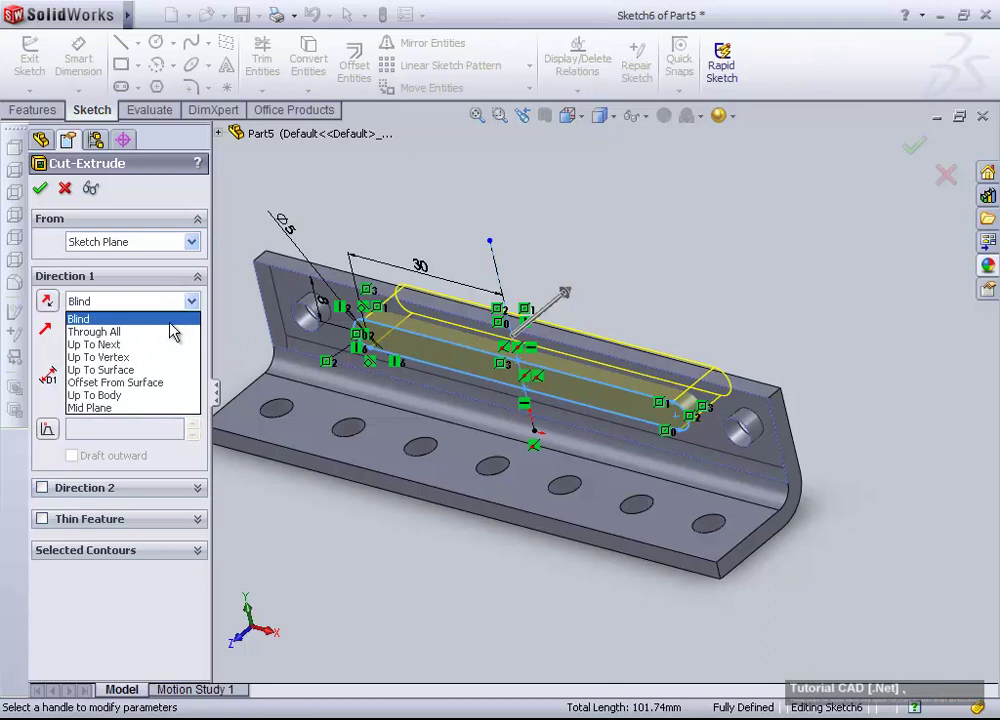
pyautogui.click(168, 332)
pyautogui.scroll(2, 500, 387)
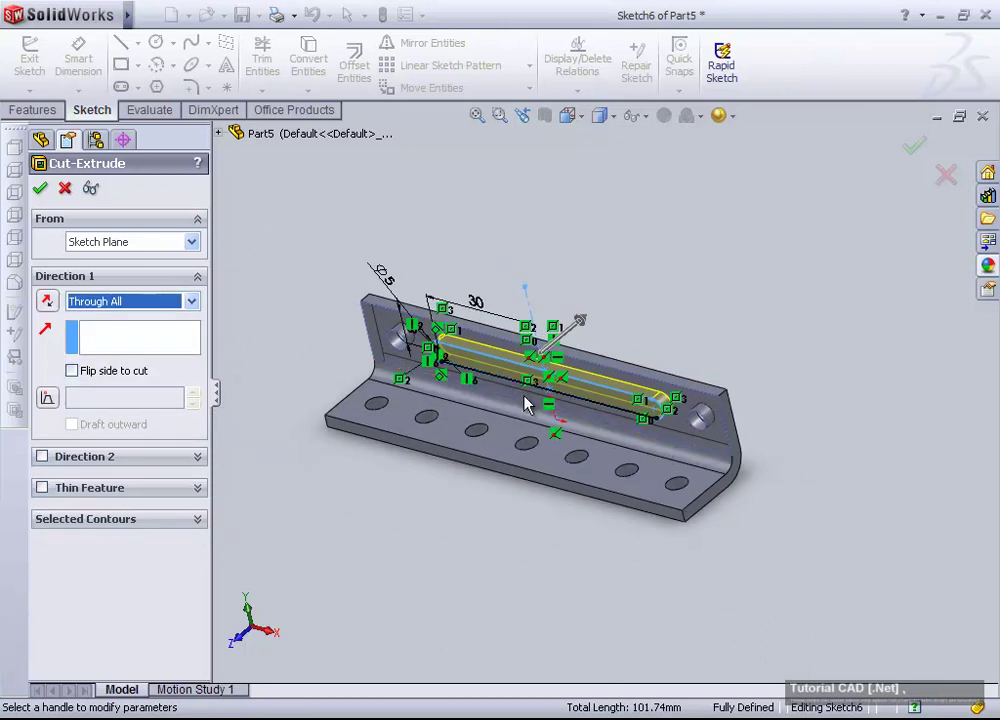
pyautogui.scroll(-4, 505, 388)
pyautogui.scroll(-1, 510, 390)
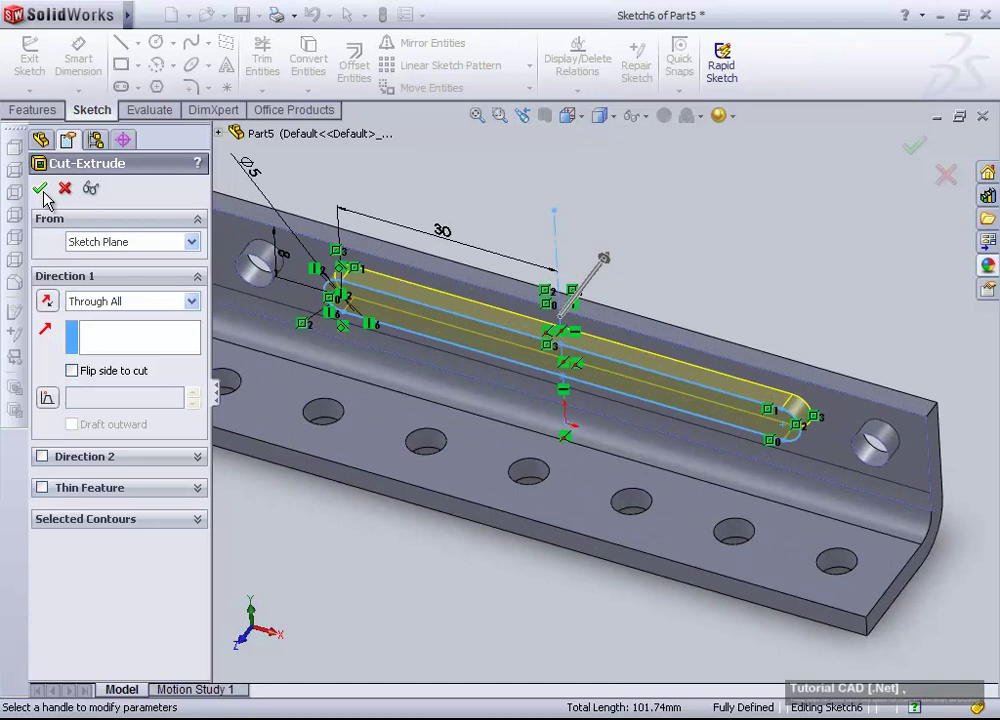
pyautogui.click(40, 190)
pyautogui.moveTo(475, 392)
pyautogui.mouseDown(button='middle')
pyautogui.moveTo(591, 441)
pyautogui.moveTo(591, 475)
pyautogui.moveTo(687, 408)
pyautogui.moveTo(641, 424)
pyautogui.moveTo(650, 494)
pyautogui.moveTo(663, 433)
pyautogui.moveTo(663, 475)
pyautogui.mouseUp(button='middle')
pyautogui.scroll(-2, 654, 495)
pyautogui.scroll(2, 664, 440)
pyautogui.scroll(-3, 690, 470)
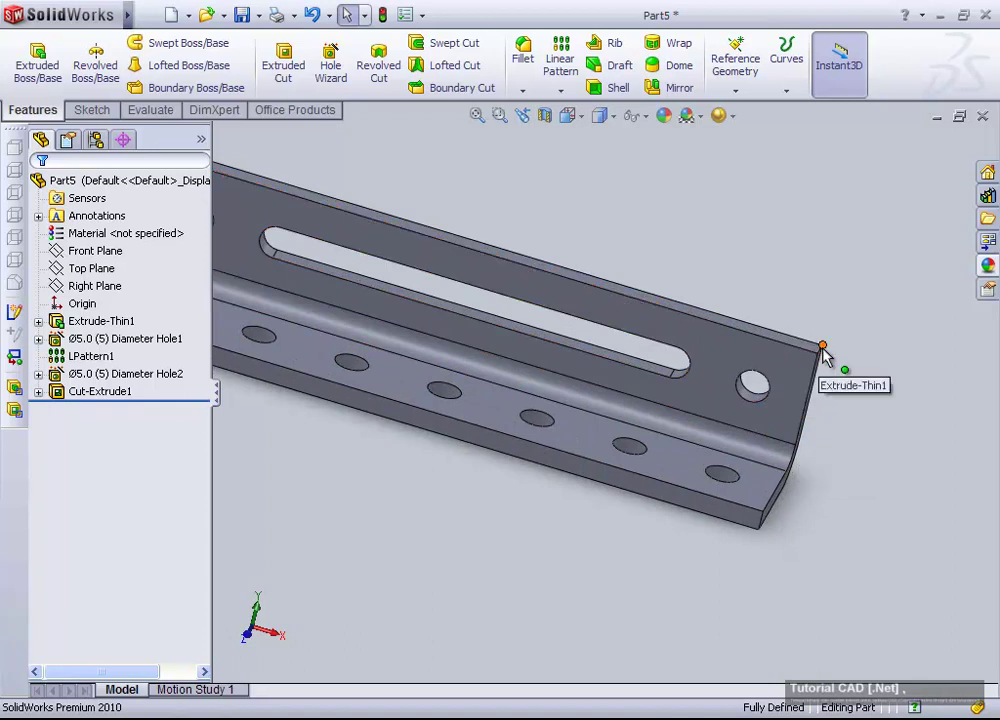
pyautogui.scroll(3, 810, 434)
pyautogui.scroll(-3, 431, 300)
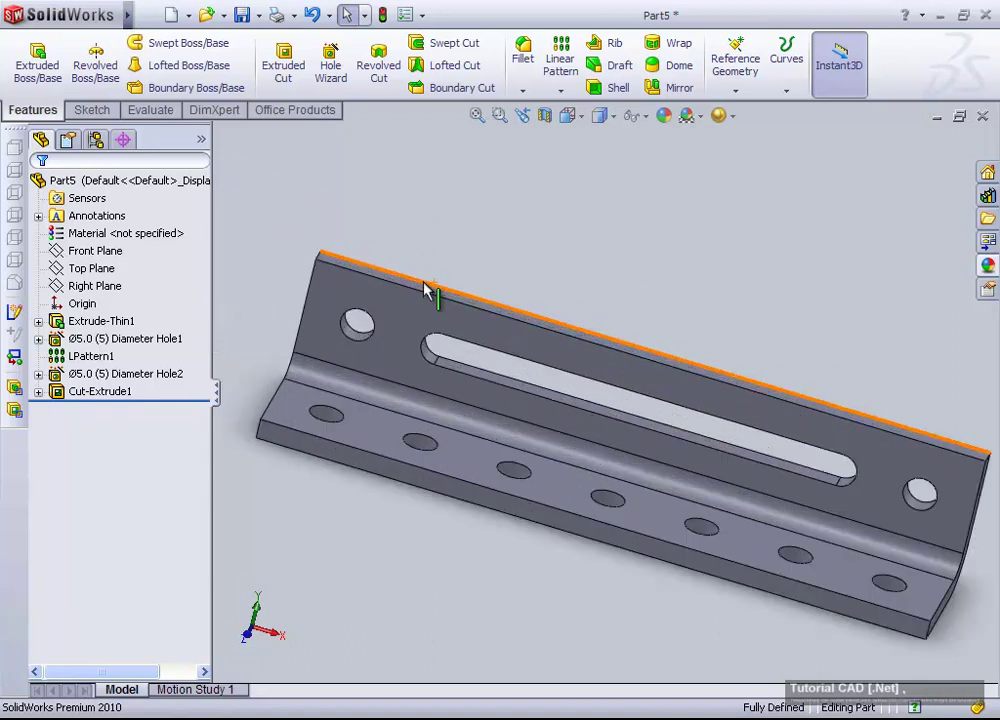
# - Set a 7 mm fillet radius and select the two near-end outer corner edges
pyautogui.click(522, 52)
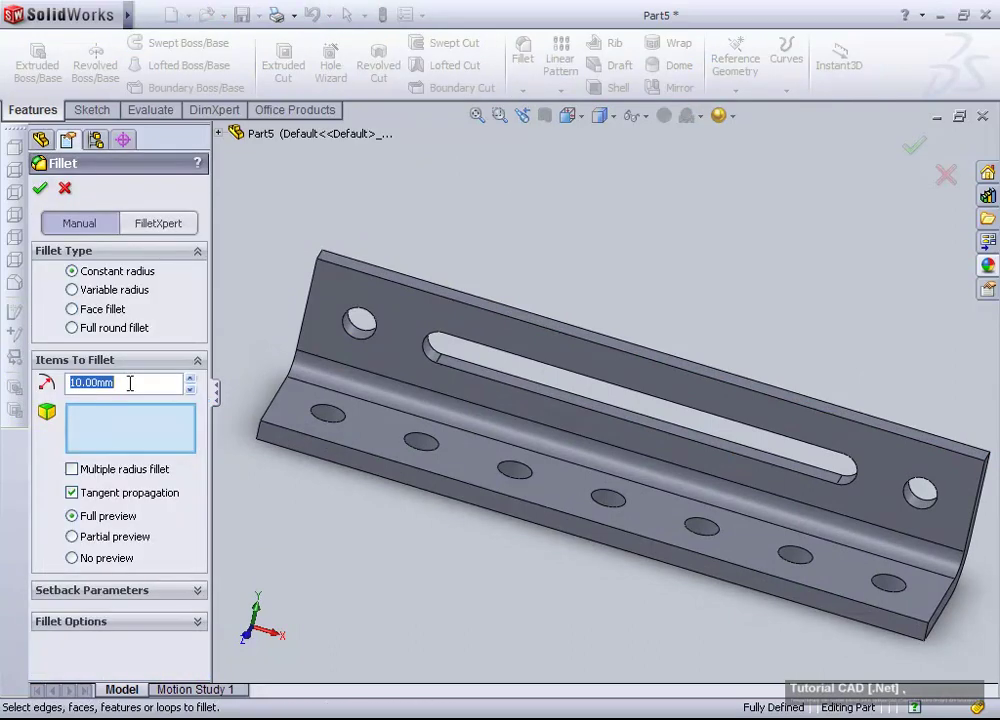
pyautogui.write('7')
pyautogui.hotkey('ctrl', '7')
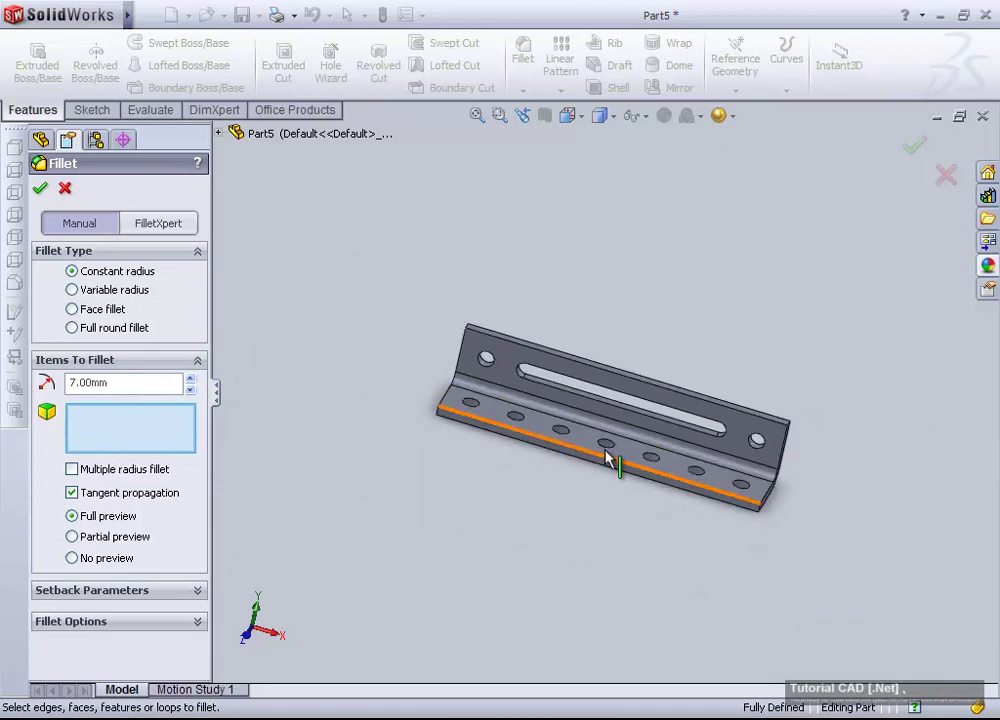
pyautogui.scroll(-3, 861, 423)
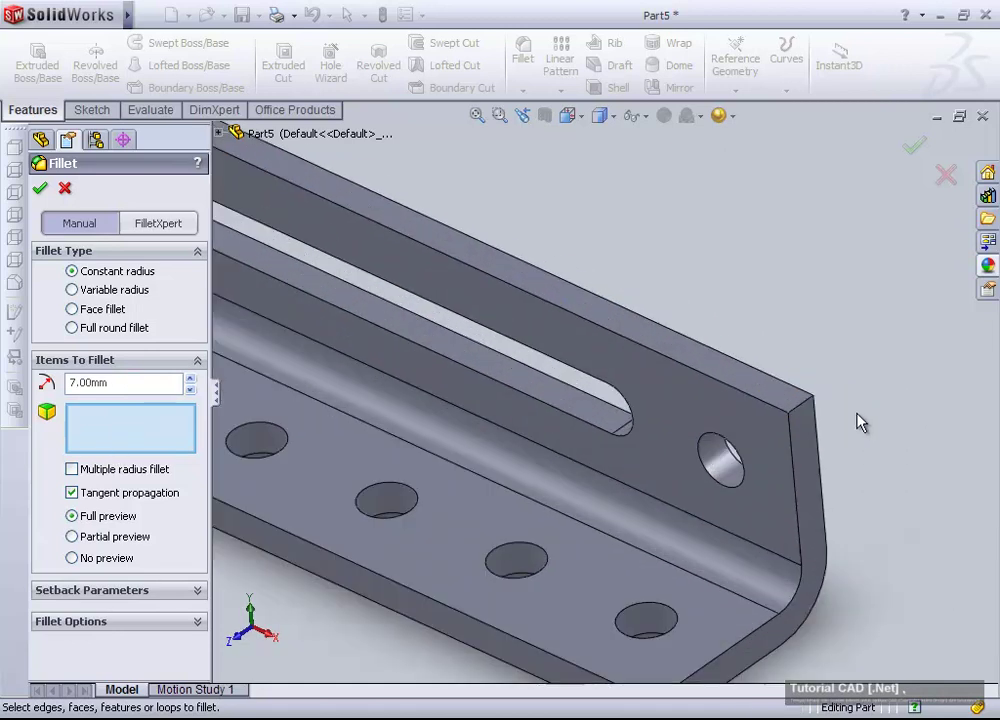
pyautogui.click(803, 413)
pyautogui.scroll(3, 819, 424)
pyautogui.scroll(-3, 819, 424)
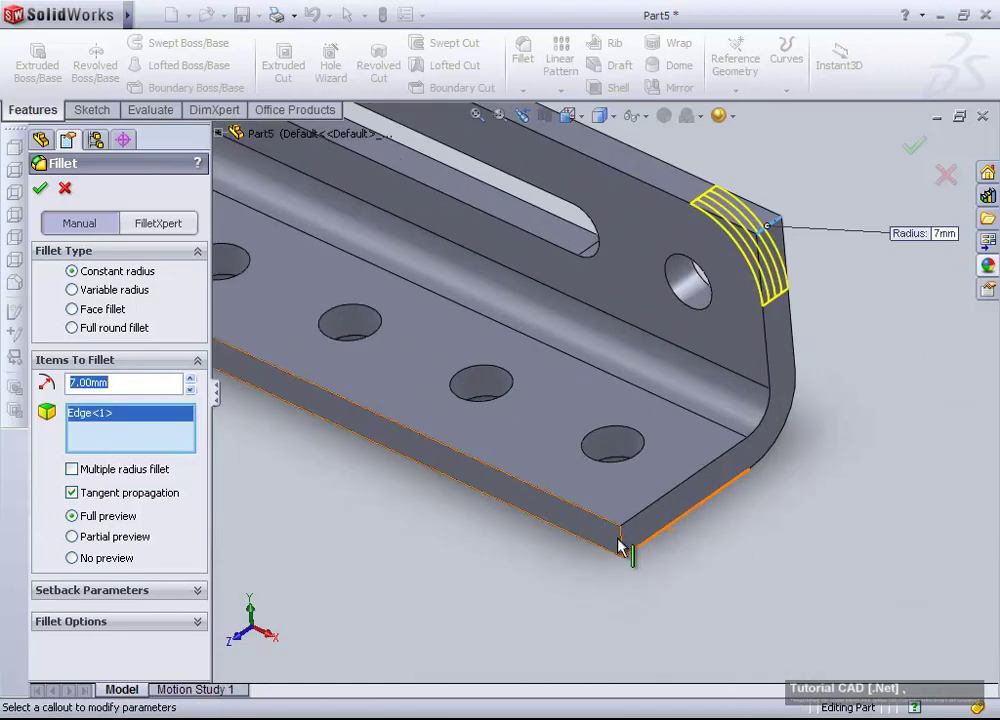
pyautogui.click(620, 545)
pyautogui.scroll(3, 620, 545)
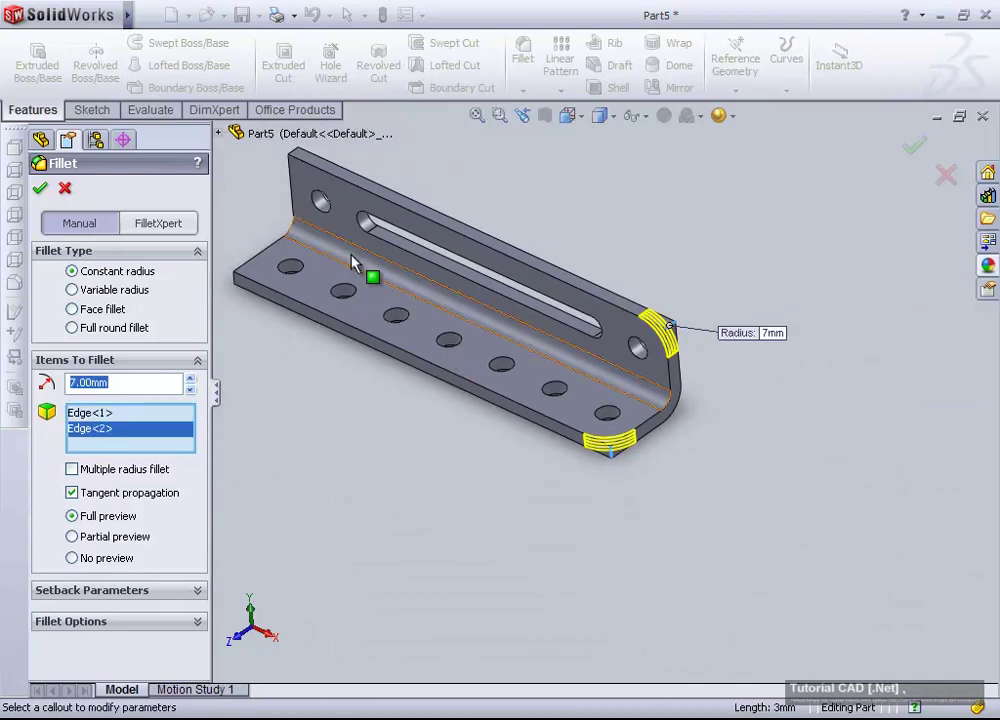
# - Add the two far-end corner edges and apply the 7 mm fillet
pyautogui.moveTo(397, 306); pyautogui.dragTo(313, 194, button='middle')
pyautogui.scroll(-3, 435, 280)
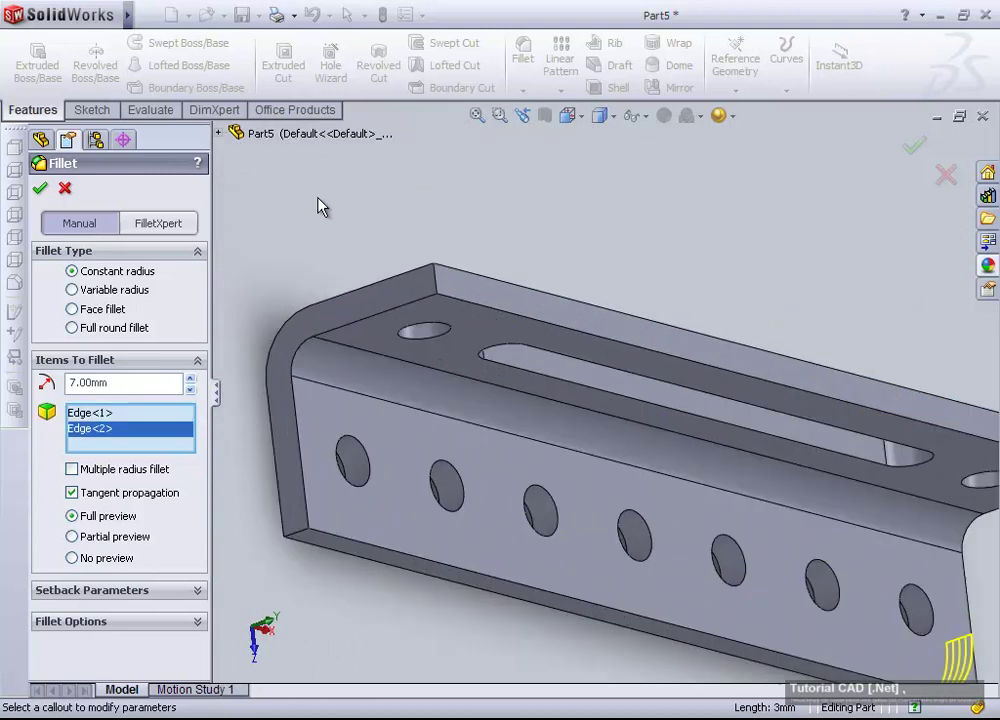
pyautogui.click(440, 279)
pyautogui.scroll(-3, 335, 530)
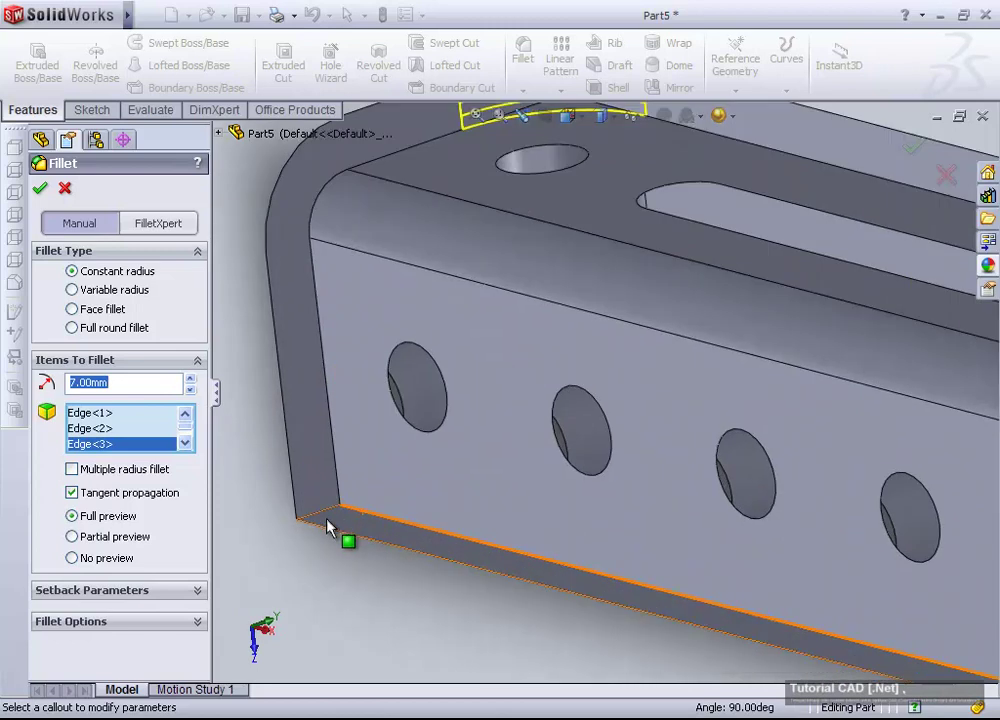
pyautogui.click(335, 525)
pyautogui.scroll(3, 340, 520)
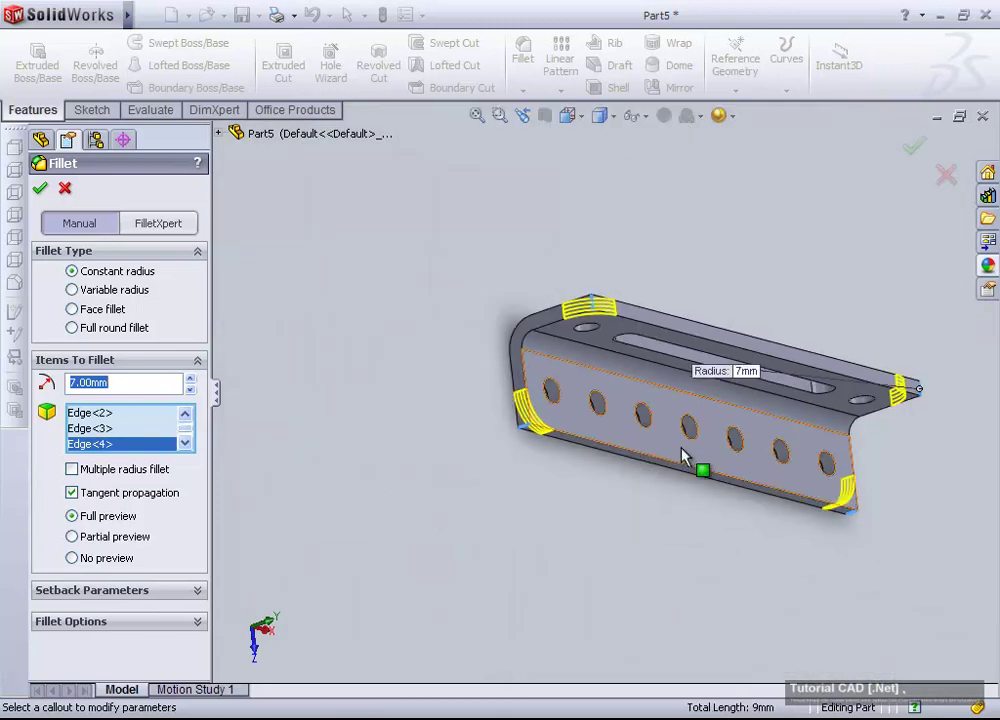
pyautogui.moveTo(683, 455); pyautogui.dragTo(530, 372, button='middle')
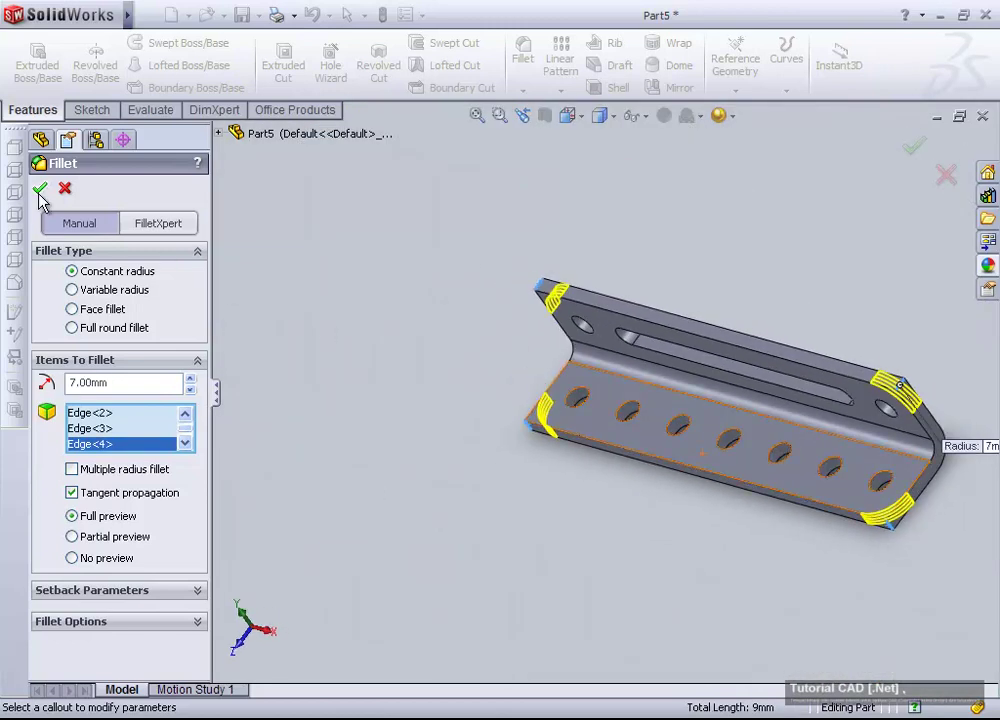
pyautogui.click(40, 190)
pyautogui.press('space')
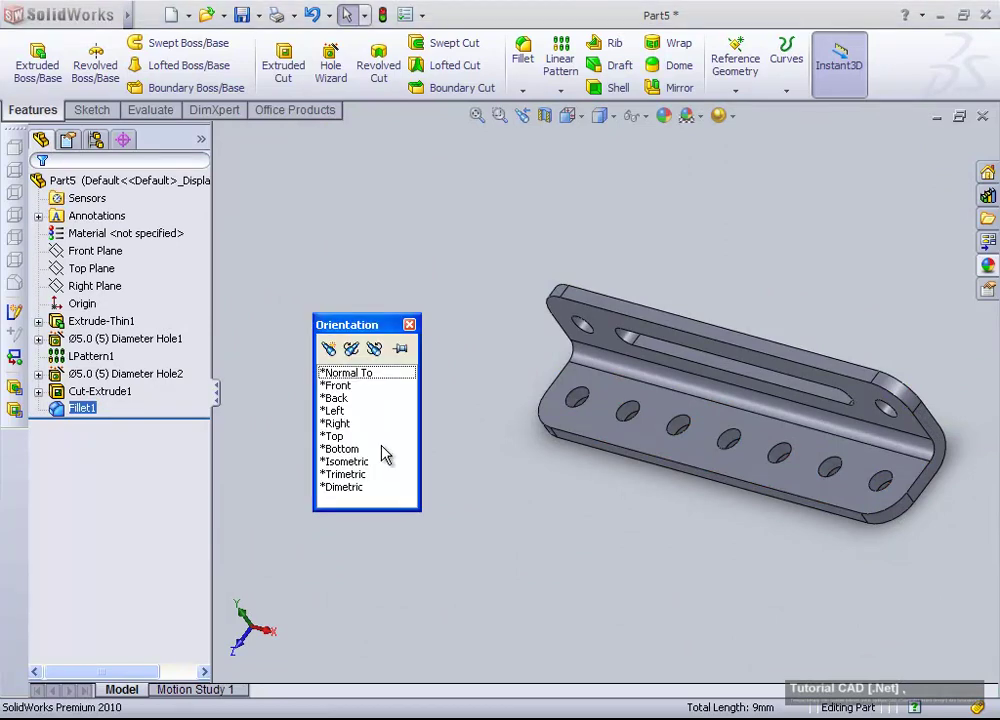
# - Switch to the isometric view, inspect the rounded corners, and select Extrude-Thin1
pyautogui.doubleClick(371, 463)
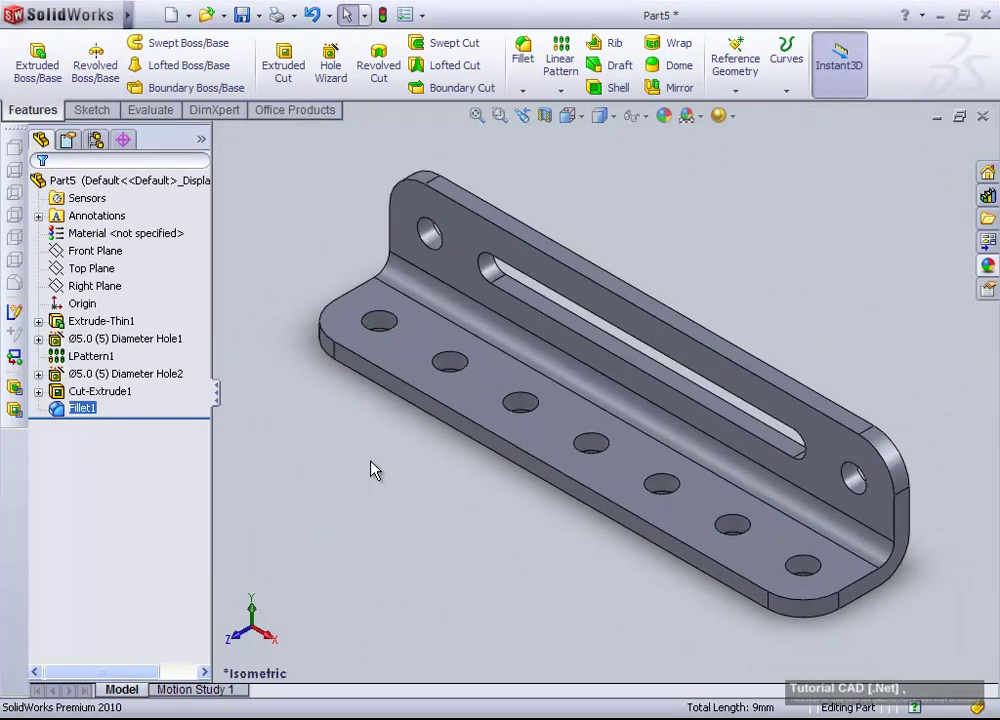
pyautogui.moveTo(491, 399)
pyautogui.mouseDown(button='middle')
pyautogui.moveTo(496, 476)
pyautogui.moveTo(538, 335)
pyautogui.moveTo(557, 316)
pyautogui.moveTo(556, 346)
pyautogui.moveTo(473, 408)
pyautogui.moveTo(506, 363)
pyautogui.mouseUp(button='middle')
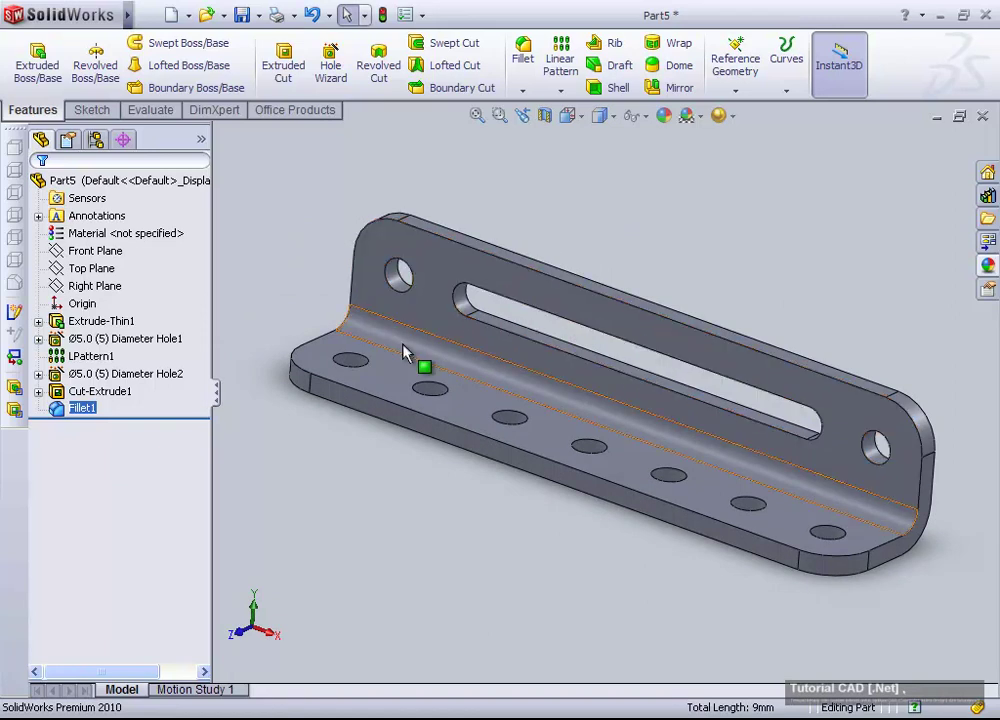
pyautogui.click(95, 321)
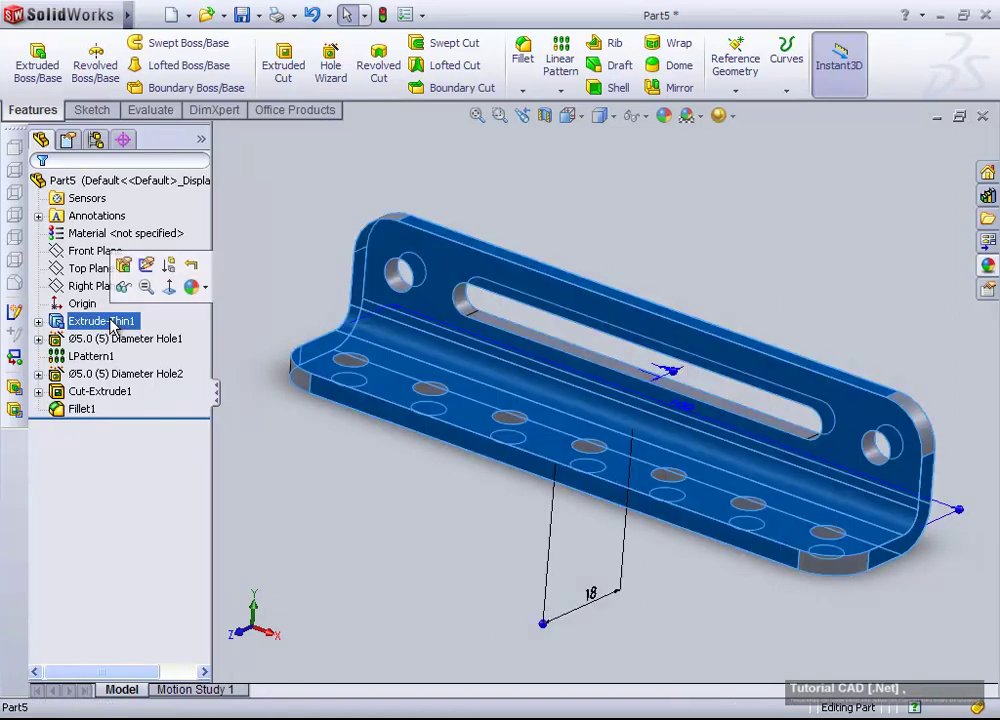
# - Open the appearance options scoped to the whole Part5
pyautogui.click(208, 290)
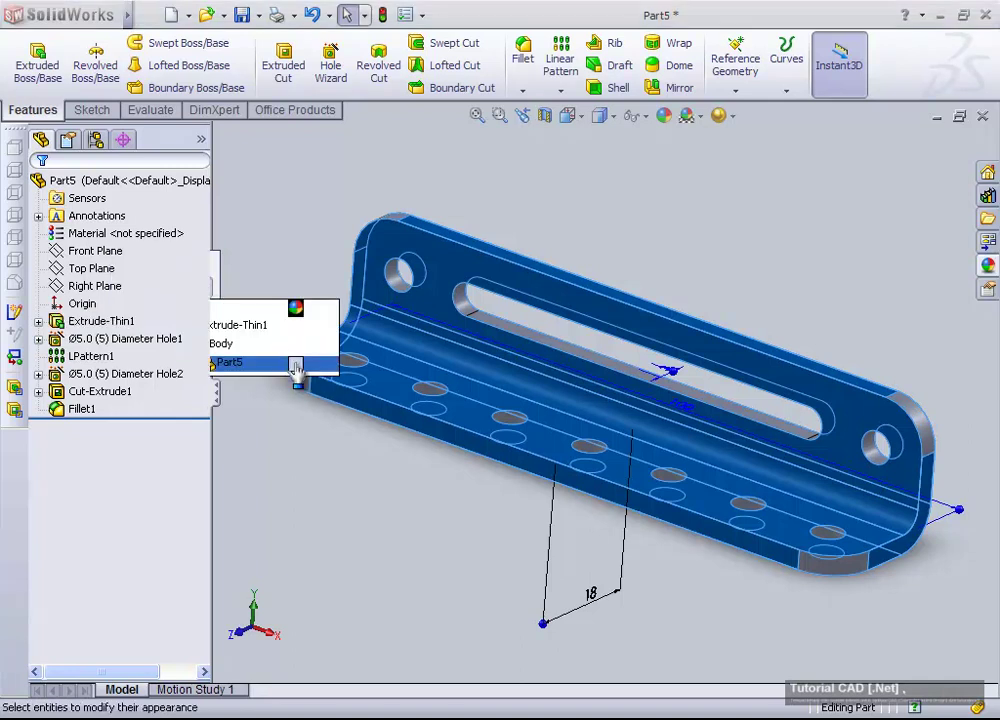
pyautogui.click(296, 365)
pyautogui.moveTo(198, 346); pyautogui.dragTo(201, 410)
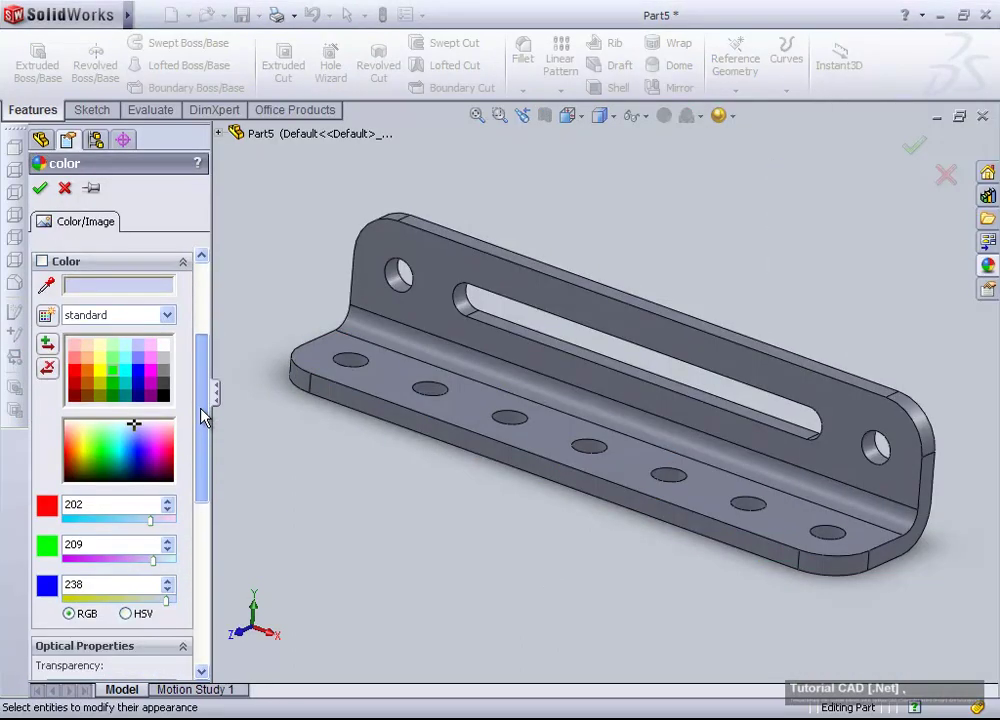
# - Try cyan, red, pink, magenta, white and other swatches, settling on teal
pyautogui.click(125, 372)
pyautogui.click(75, 368)
pyautogui.click(74, 345)
pyautogui.click(128, 372)
pyautogui.click(151, 370)
pyautogui.click(162, 346)
pyautogui.click(126, 358)
pyautogui.click(125, 383)
pyautogui.scroll(1, 196, 368)
pyautogui.scroll(2, 200, 358)
pyautogui.moveTo(200, 357)
pyautogui.mouseDown()
pyautogui.moveTo(200, 410)
pyautogui.moveTo(200, 398)
pyautogui.mouseUp()
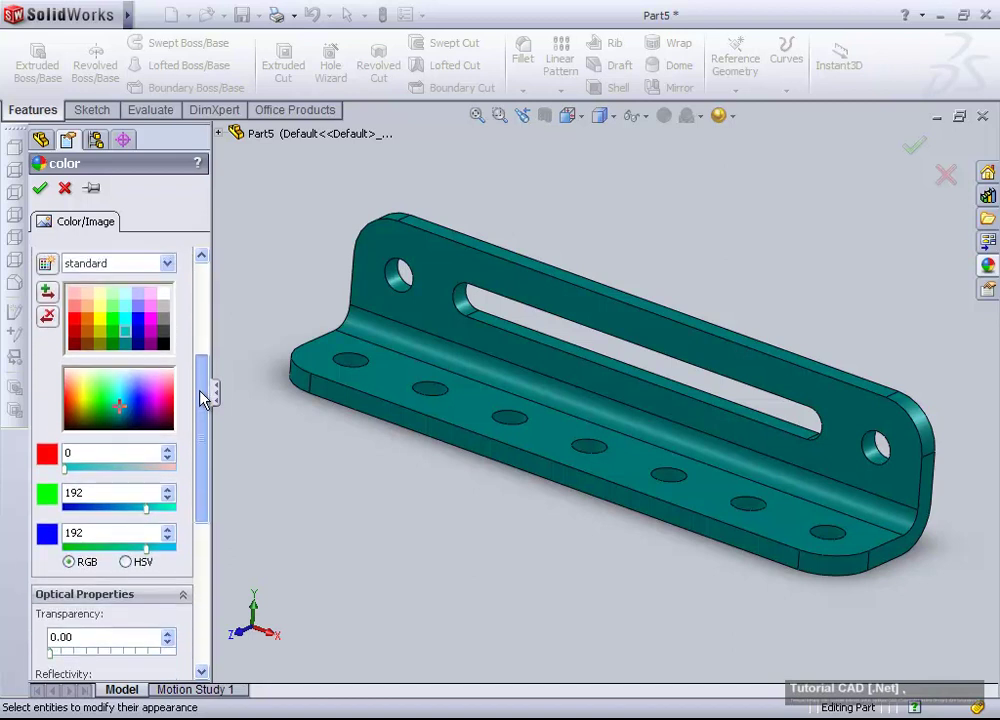
# - Set the part colour to RGB 240, 172, 30 for gold
pyautogui.click(118, 453)
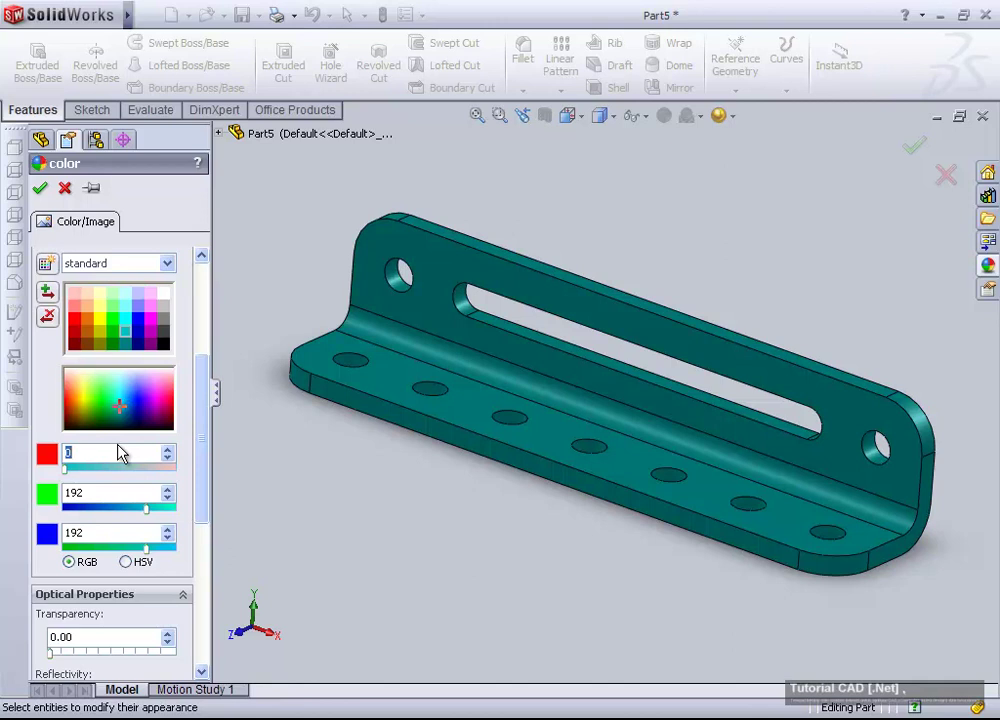
pyautogui.write('240')
pyautogui.doubleClick(98, 490)
pyautogui.write('172')
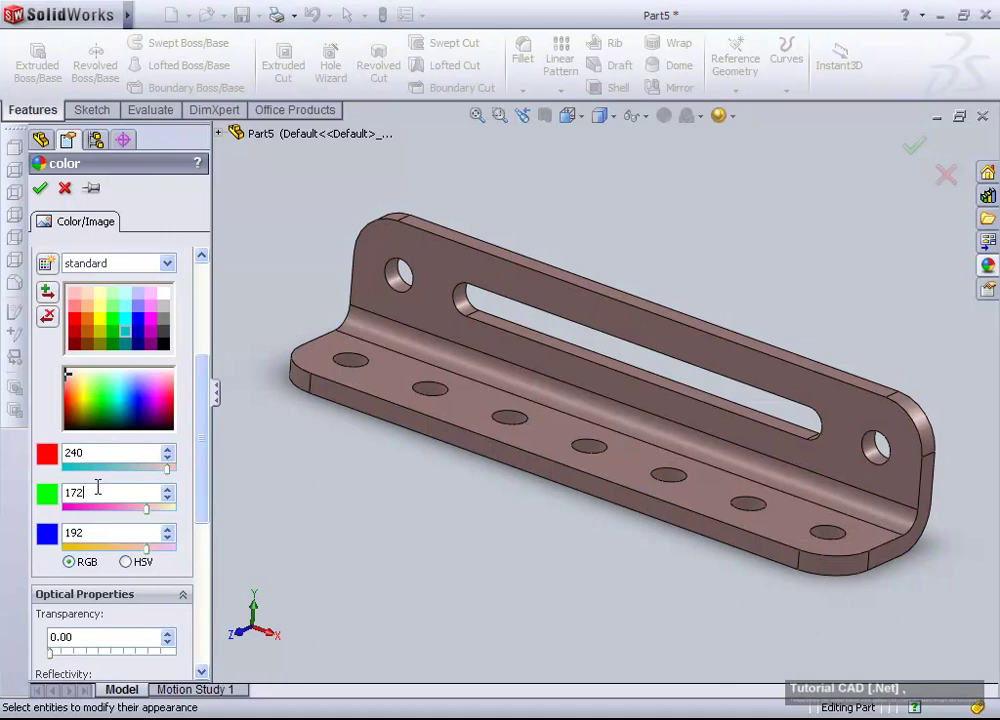
pyautogui.doubleClick(94, 531)
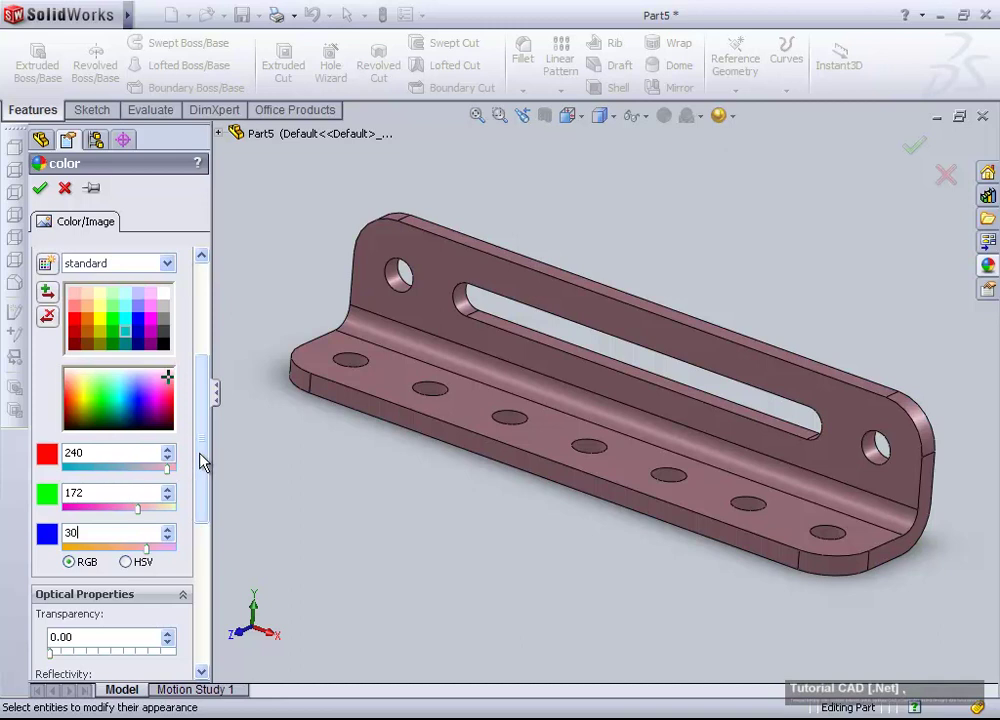
pyautogui.moveTo(199, 461); pyautogui.dragTo(213, 543)
# - Set reflectivity 0.30 and specular 0.60, raise shininess, and accept the gold appearance
pyautogui.click(90, 412)
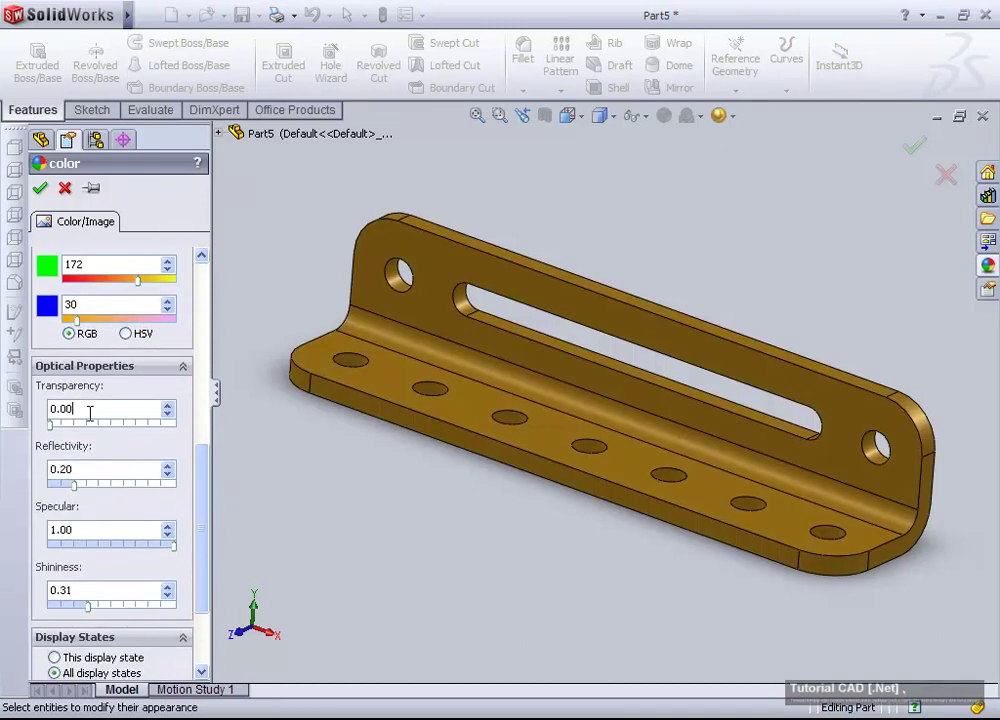
pyautogui.click(105, 474)
pyautogui.write('0')
pyautogui.click(120, 528)
pyautogui.write('0.')
pyautogui.click(94, 589)
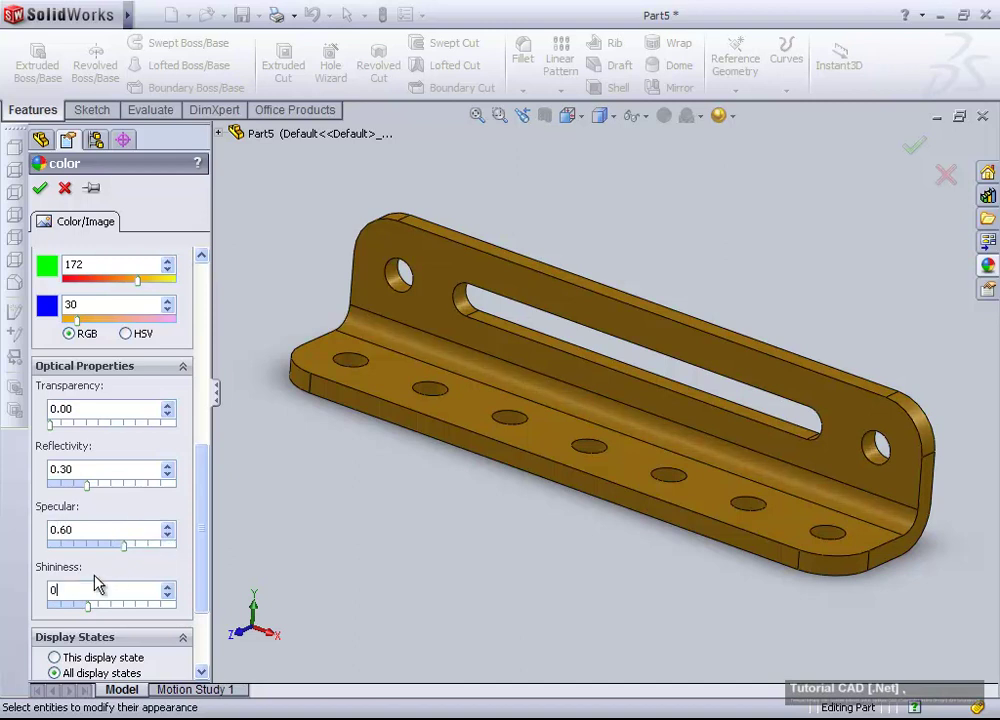
pyautogui.write('.02')
pyautogui.moveTo(195, 506); pyautogui.dragTo(216, 306)
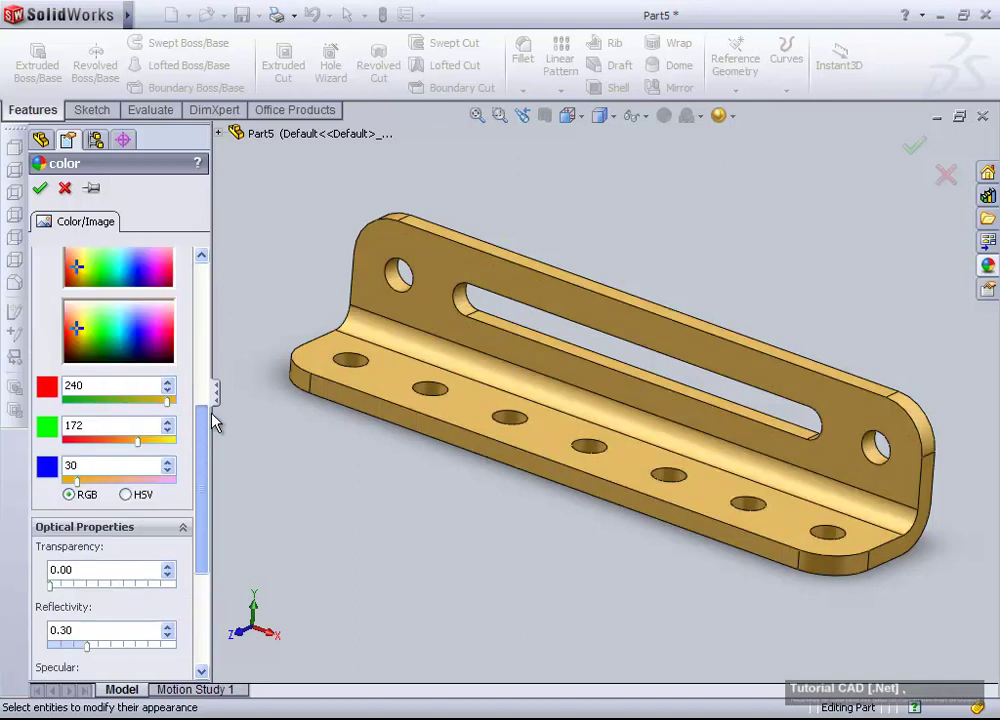
pyautogui.click(40, 188)
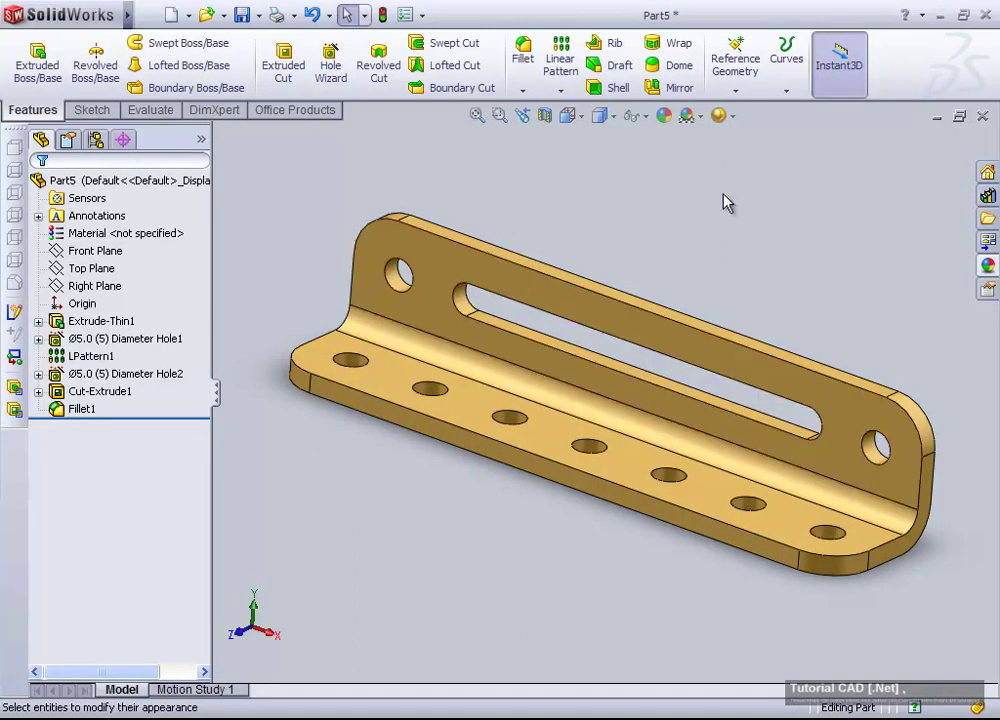
# - Switch the gold bracket to the *Isometric view via the Orientation list
pyautogui.press('space')
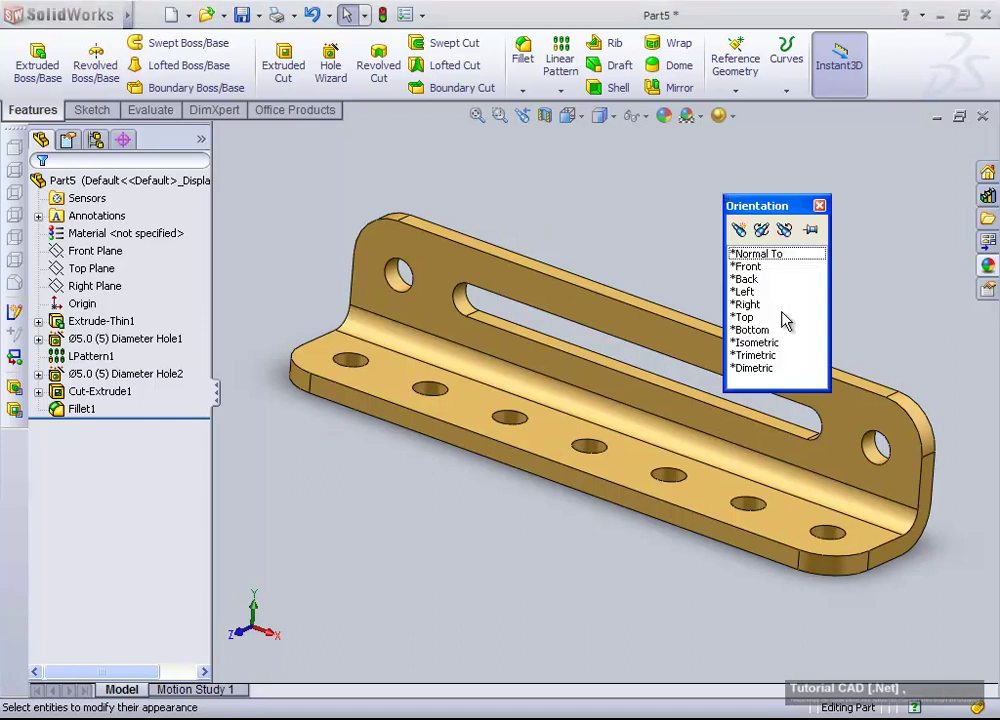
pyautogui.click(778, 341)
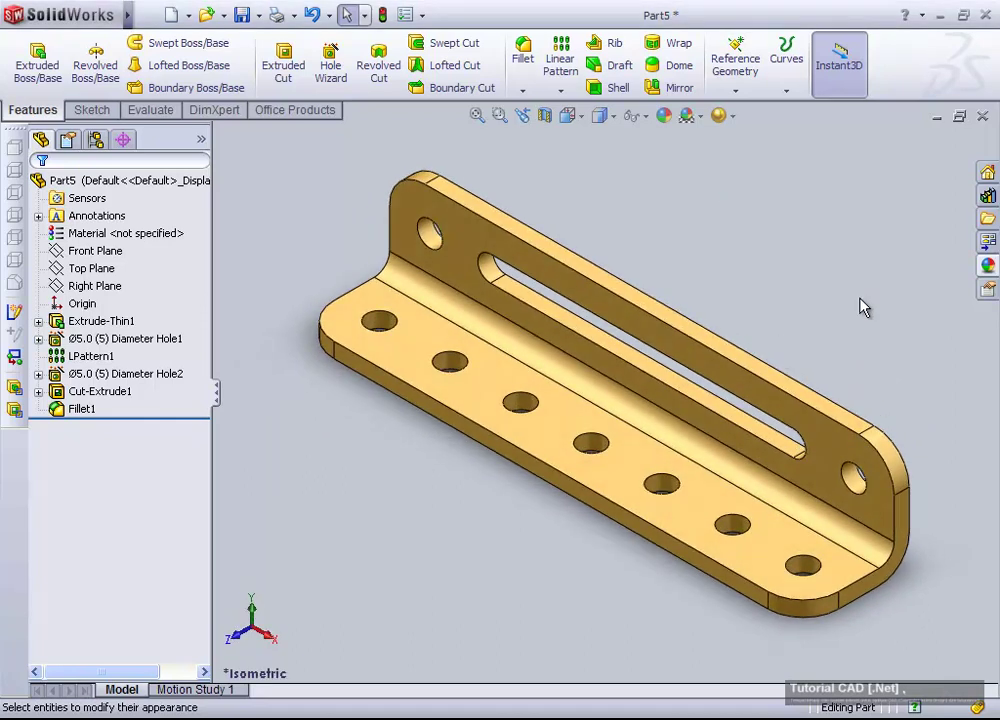